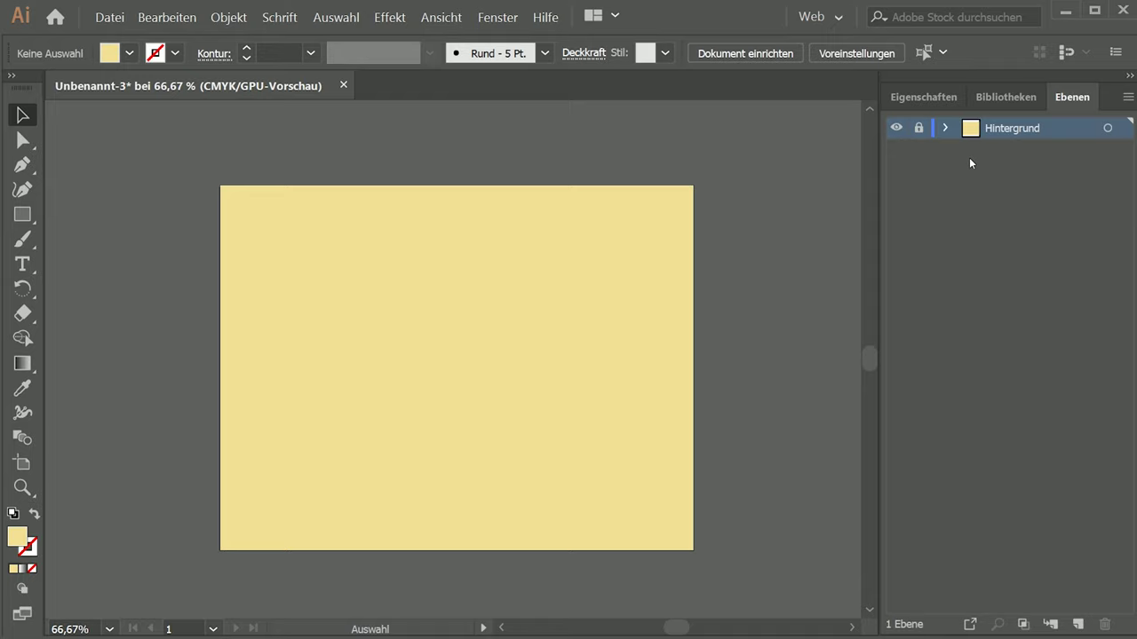
- Lock the Hintergrund layer holding the yellow background rectangle
left_click(947, 129)
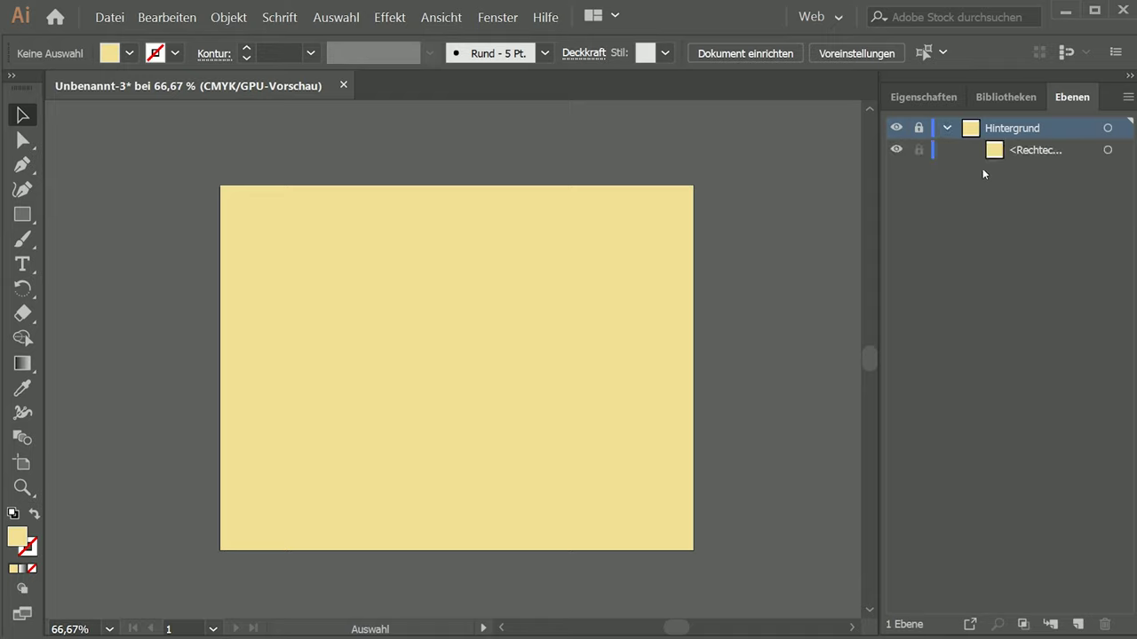
left_click(1041, 154)
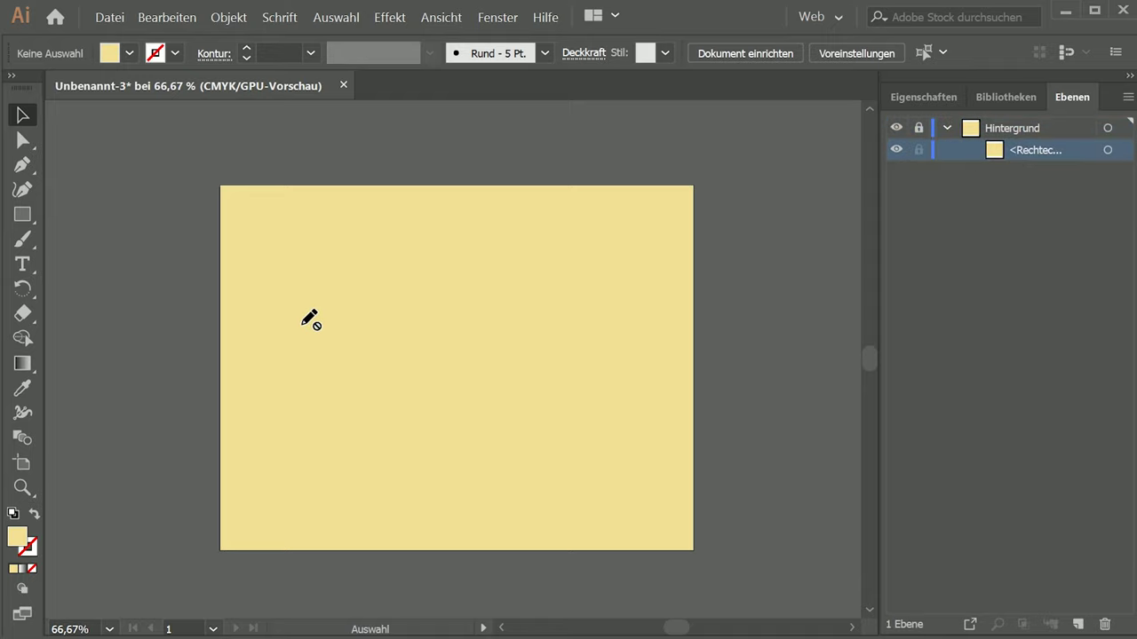
left_click(919, 128)
left_click(947, 129)
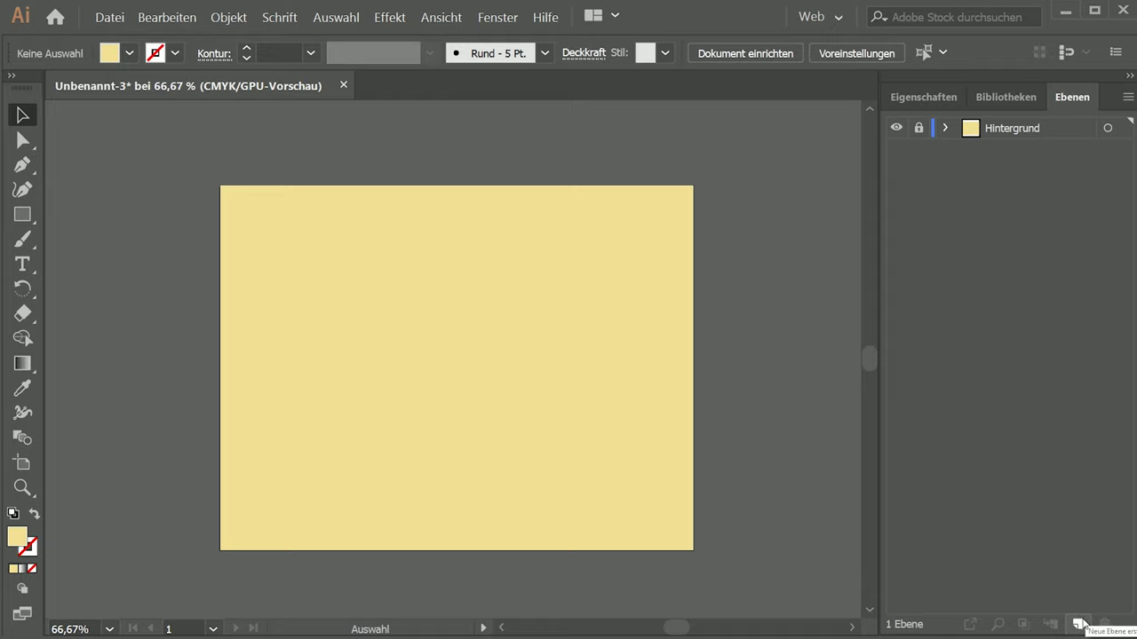
- Add a new layer above Hintergrund named 'Browser'
left_click(1078, 623)
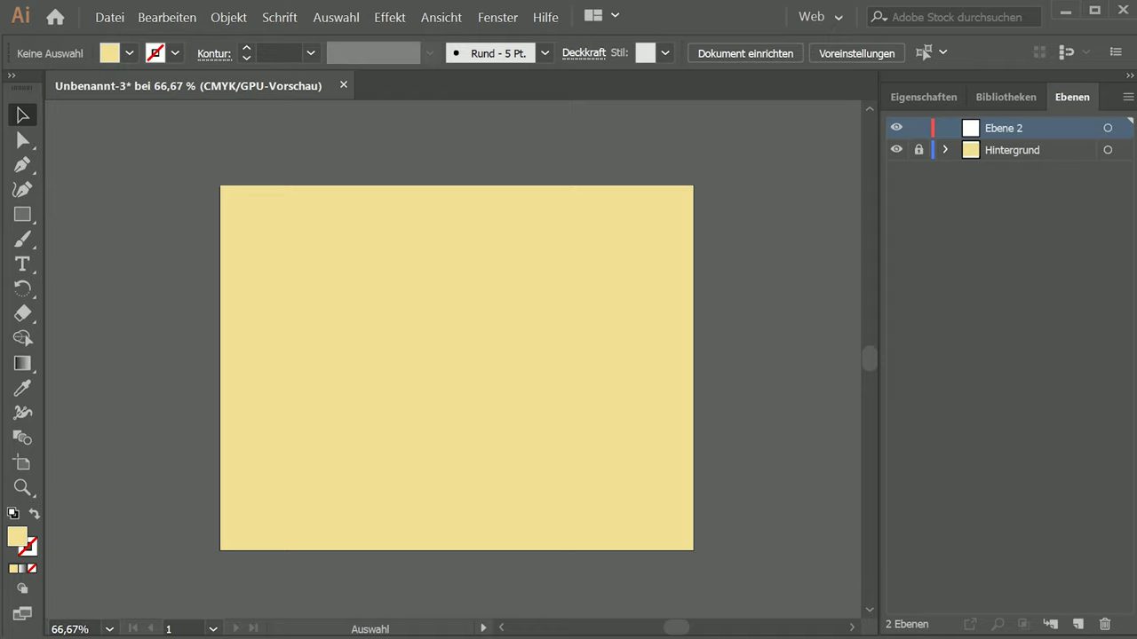
double_click(1006, 130)
type("Browser")
left_click(985, 274)
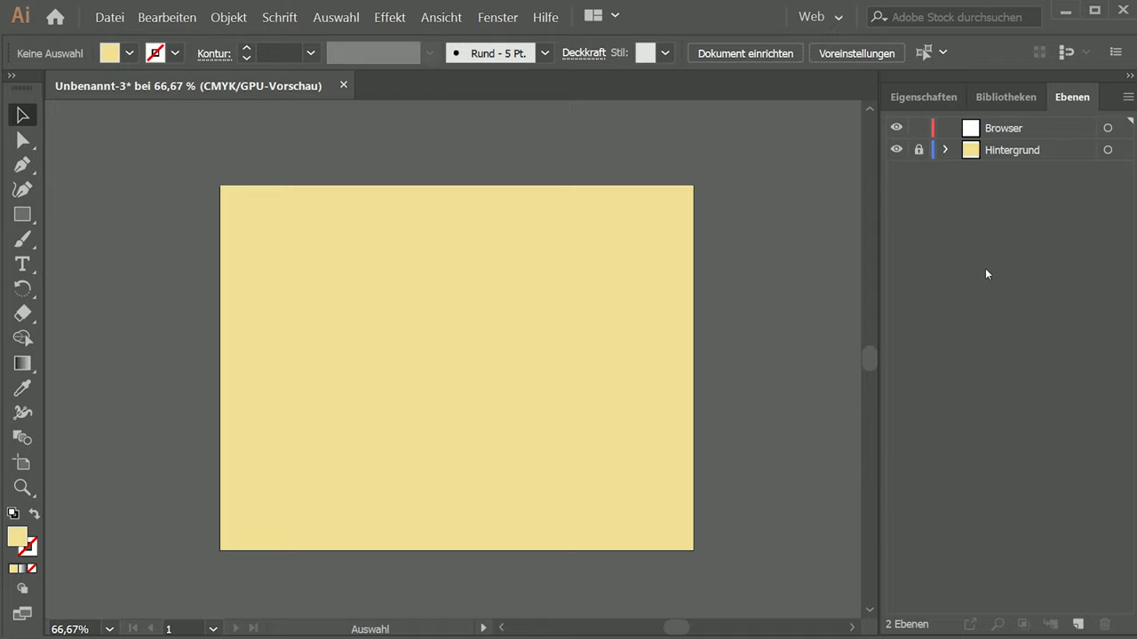
- Draw a large rectangle over the yellow background and fill it off-white #FCF7F5 from Libraries
left_click(24, 224)
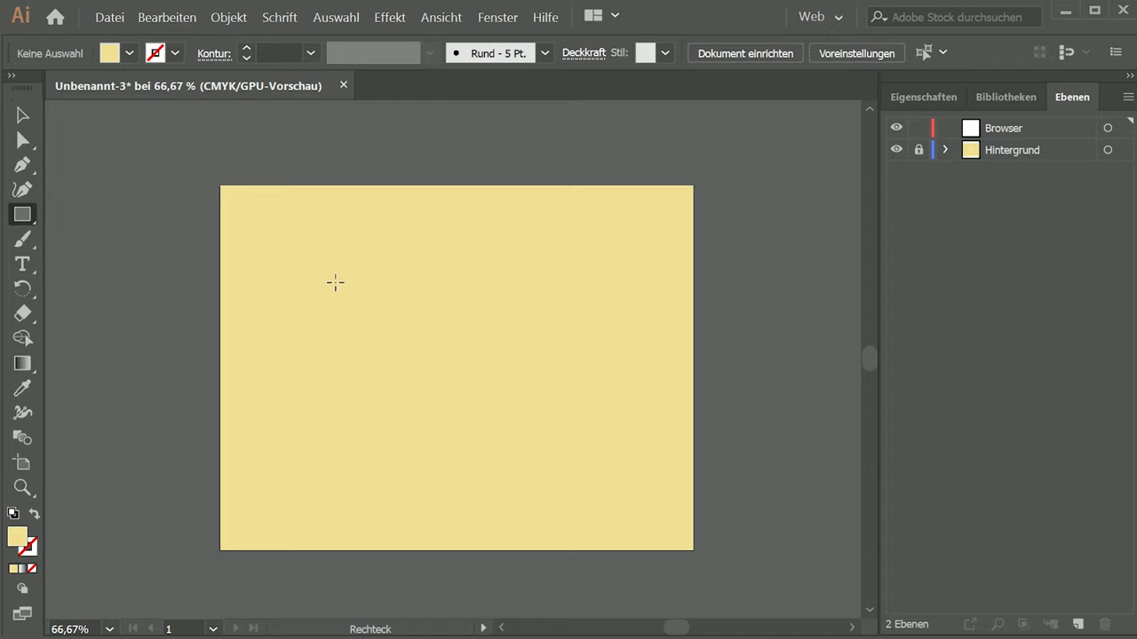
mouse_move(267, 236)
left_mouse_down()
mouse_move(617, 484)
mouse_move(639, 481)
left_mouse_up()
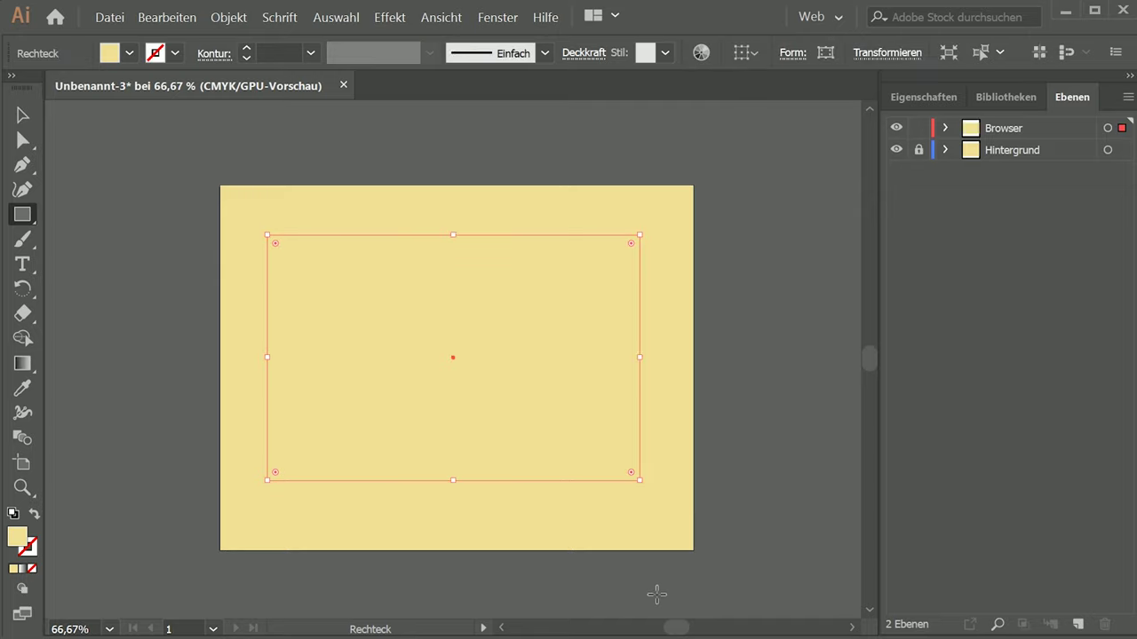
left_click(1012, 104)
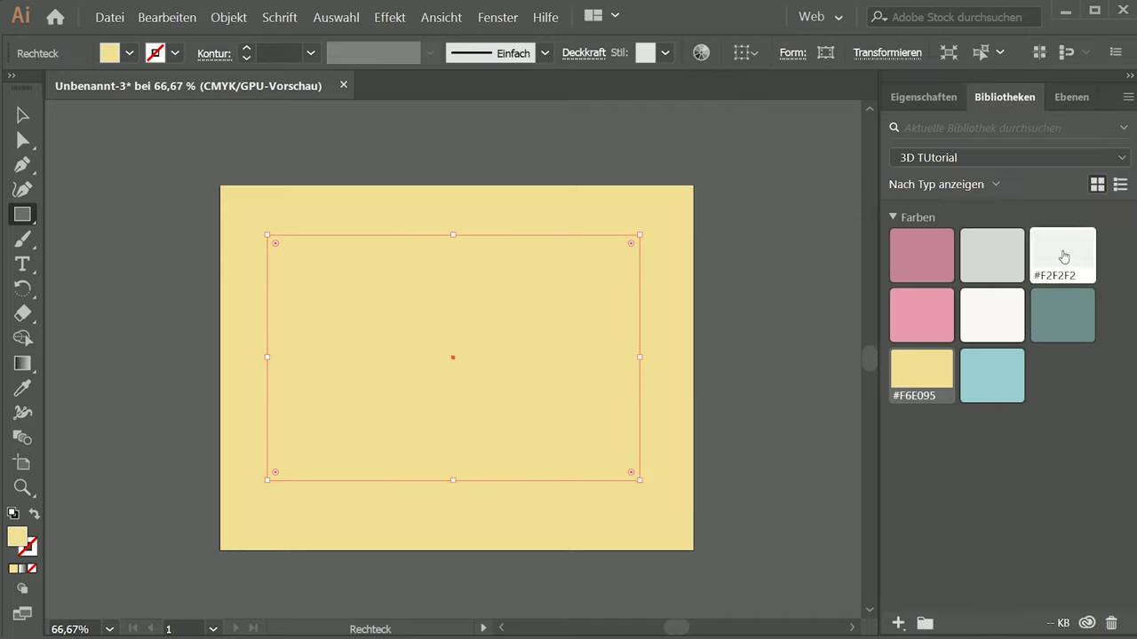
left_click(1063, 256)
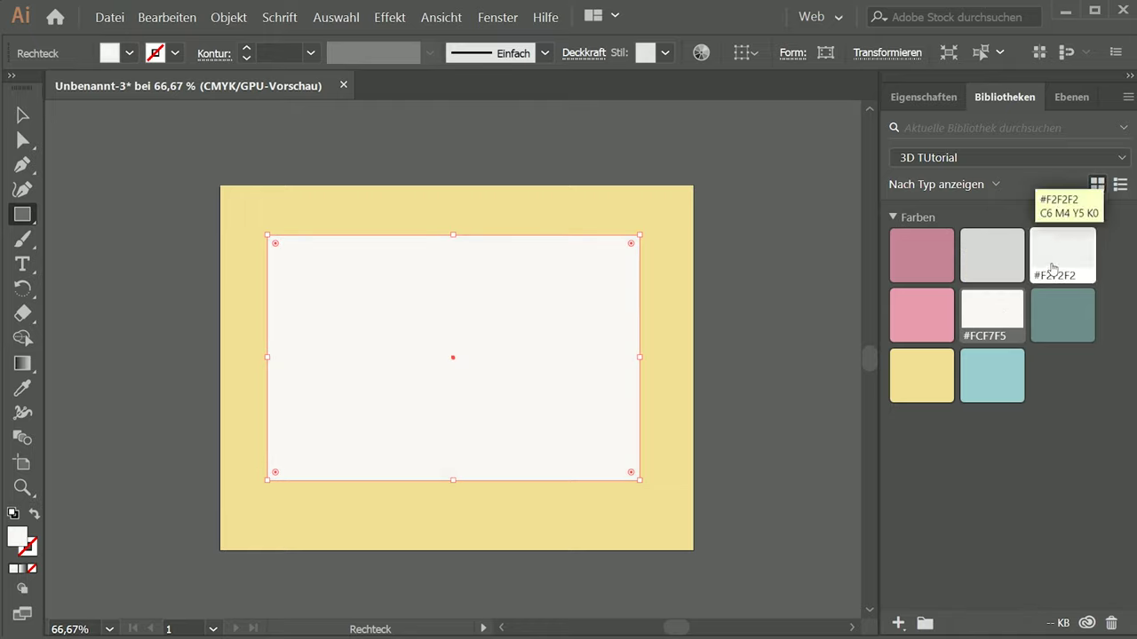
left_click(985, 326)
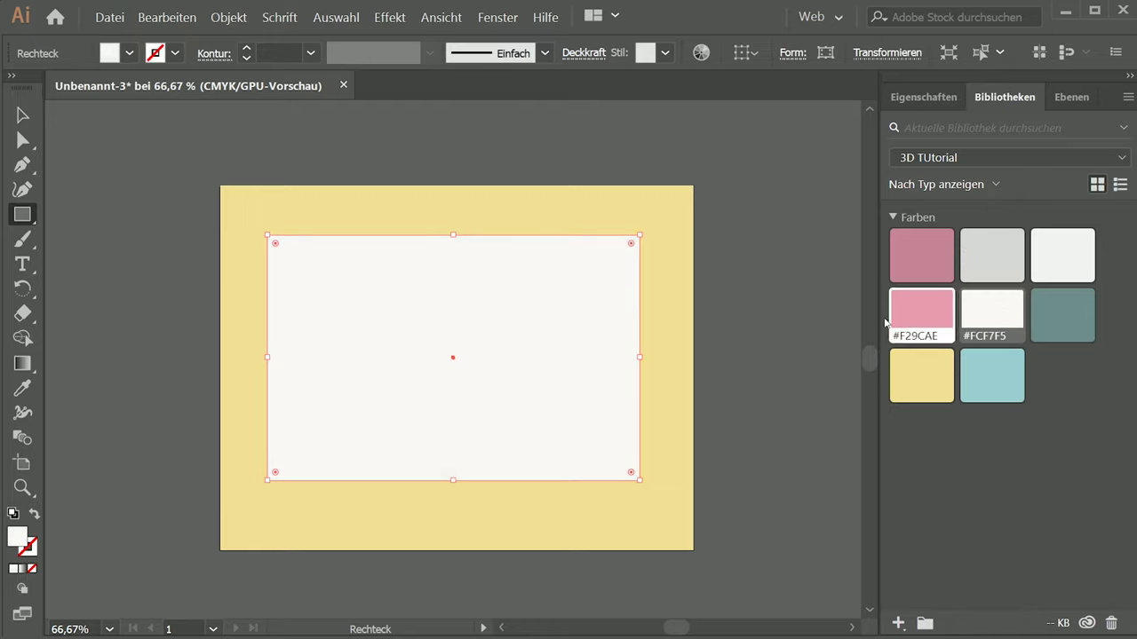
key("v")
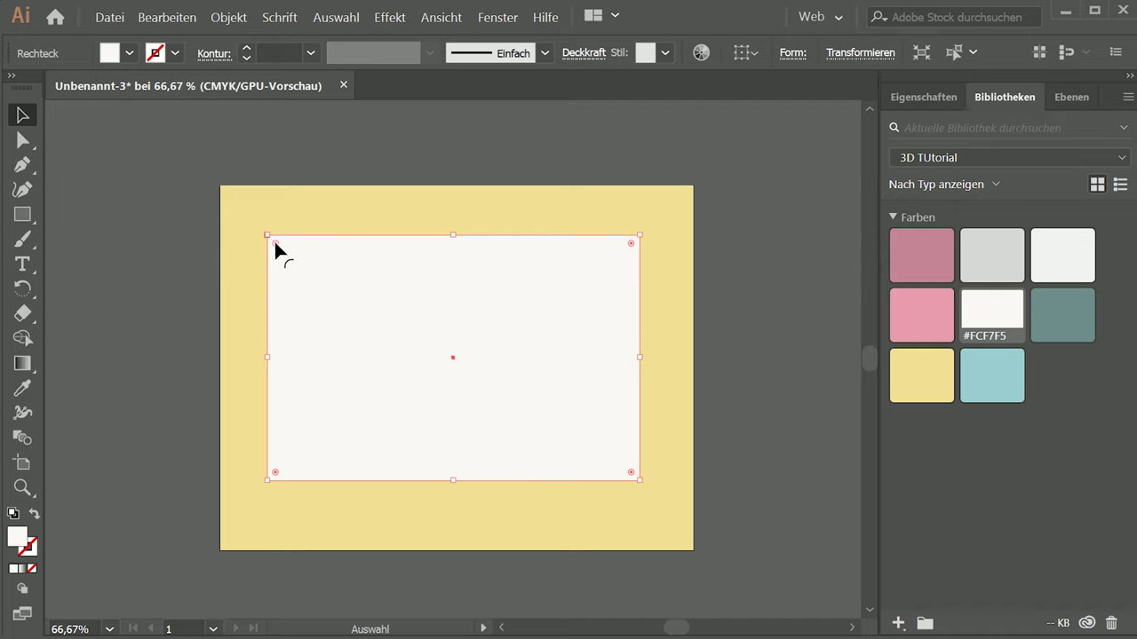
- Drag the live-corner widget to round the off-white rectangle's corners to about 6 mm
left_click_drag(276, 245, 278, 252)
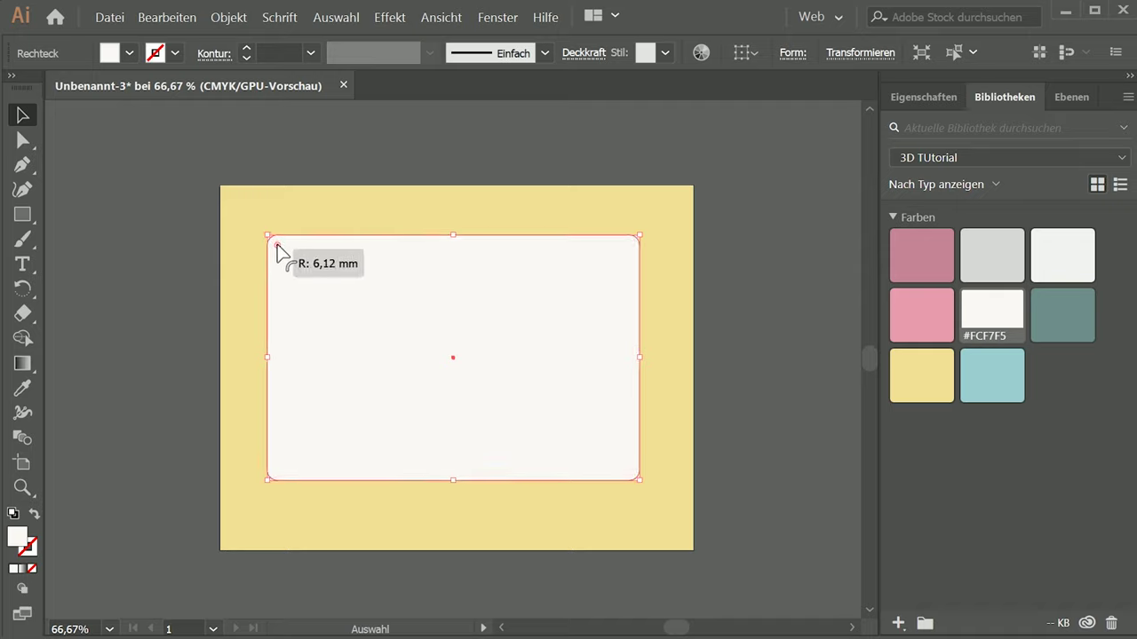
left_click_drag(276, 246, 280, 250)
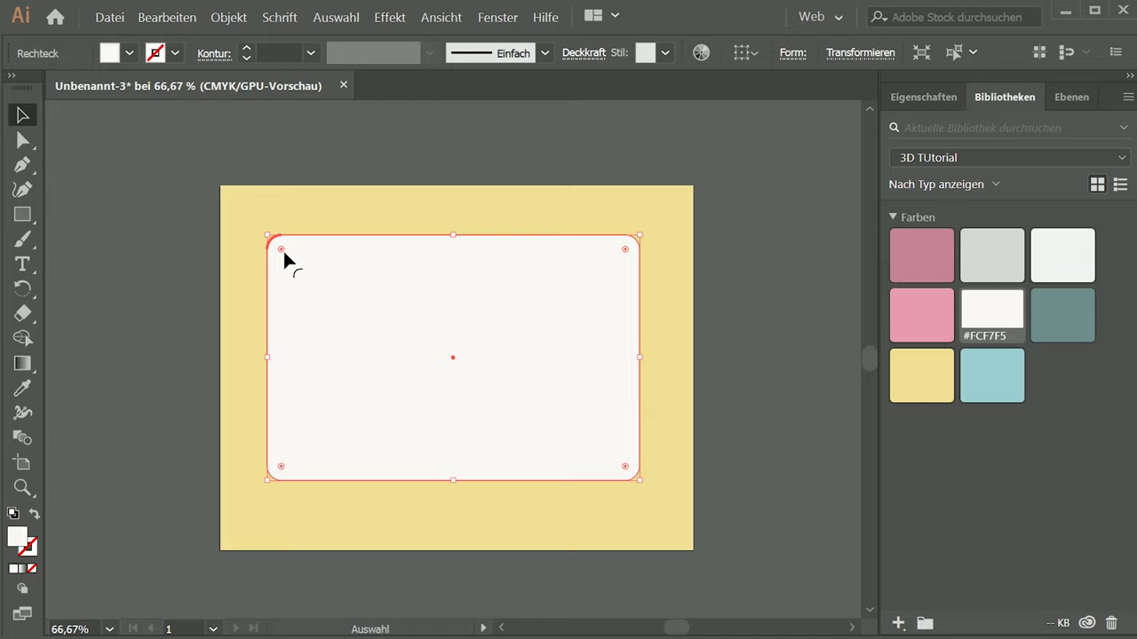
left_click(304, 191)
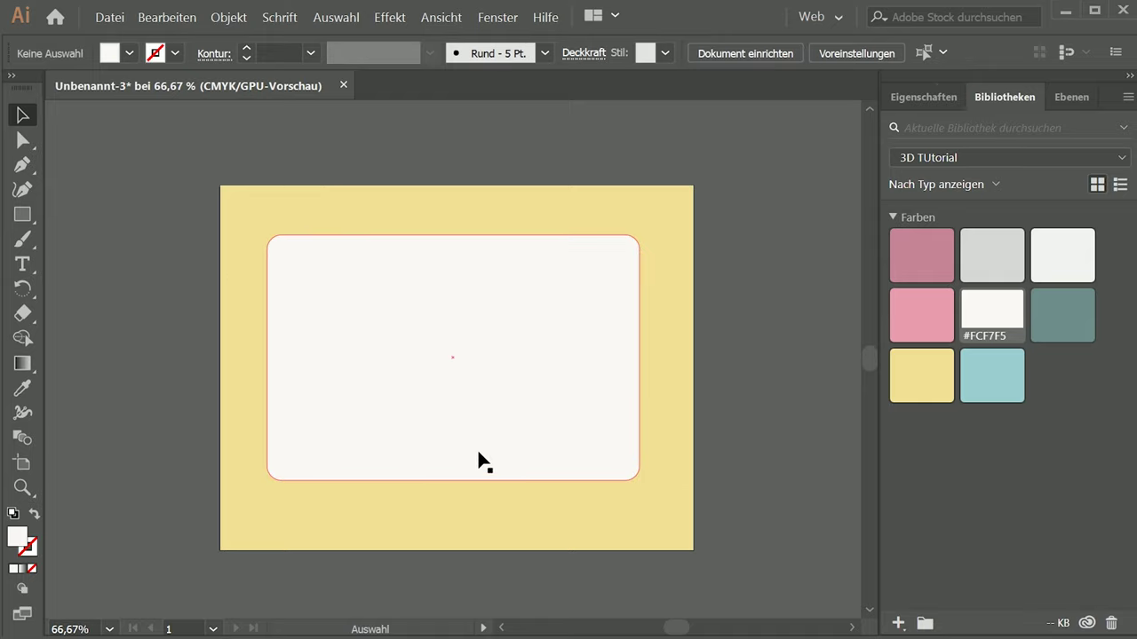
left_click(429, 345)
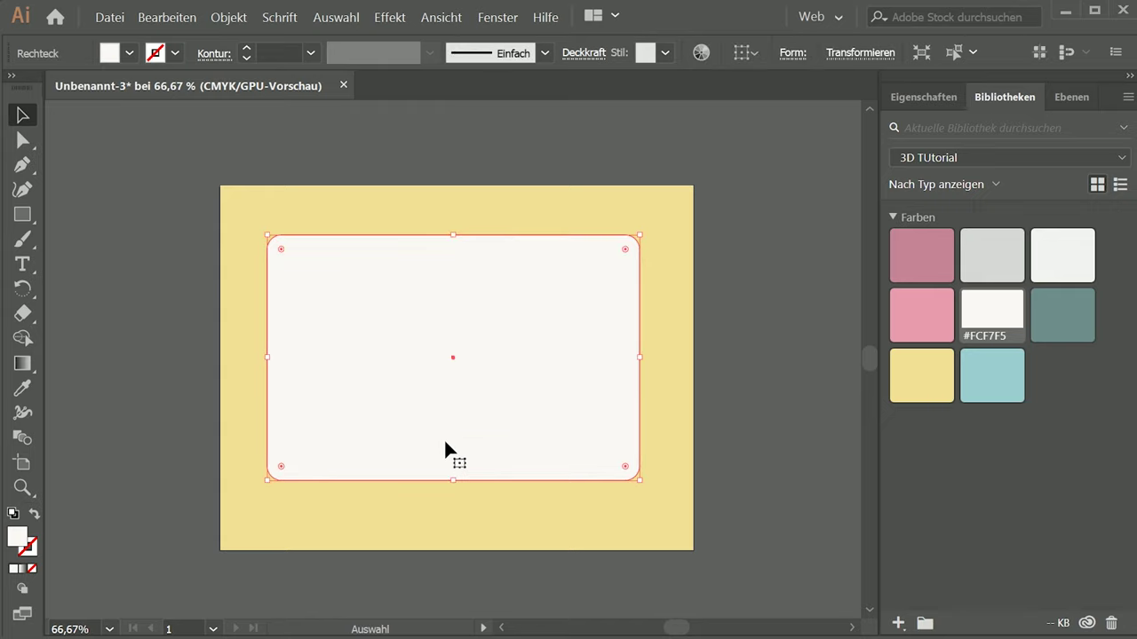
key("a")
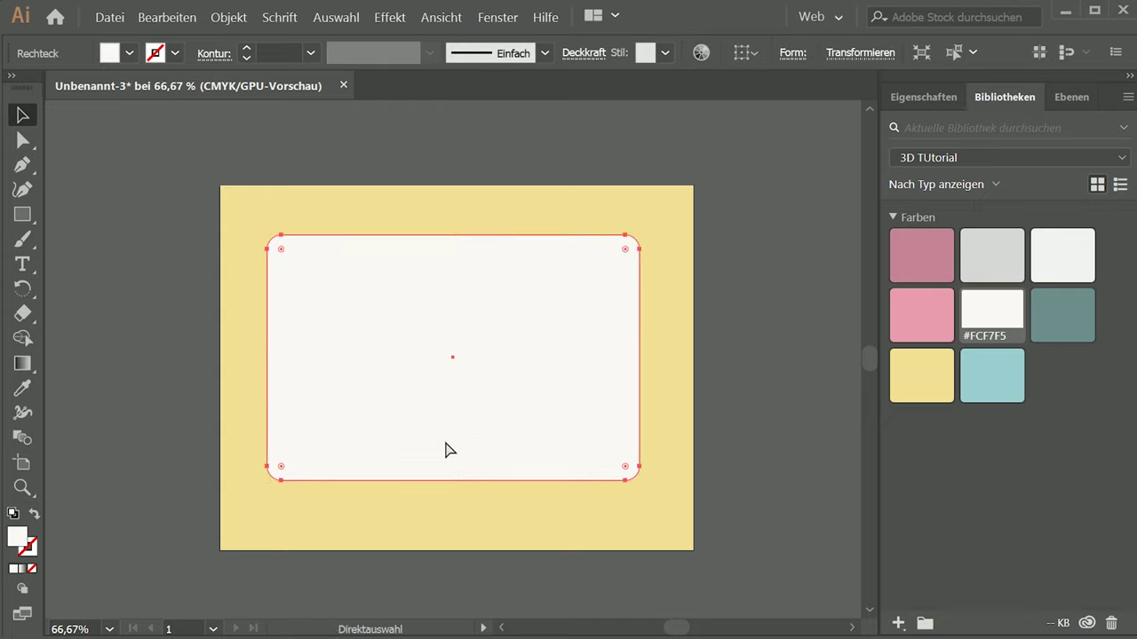
key("v")
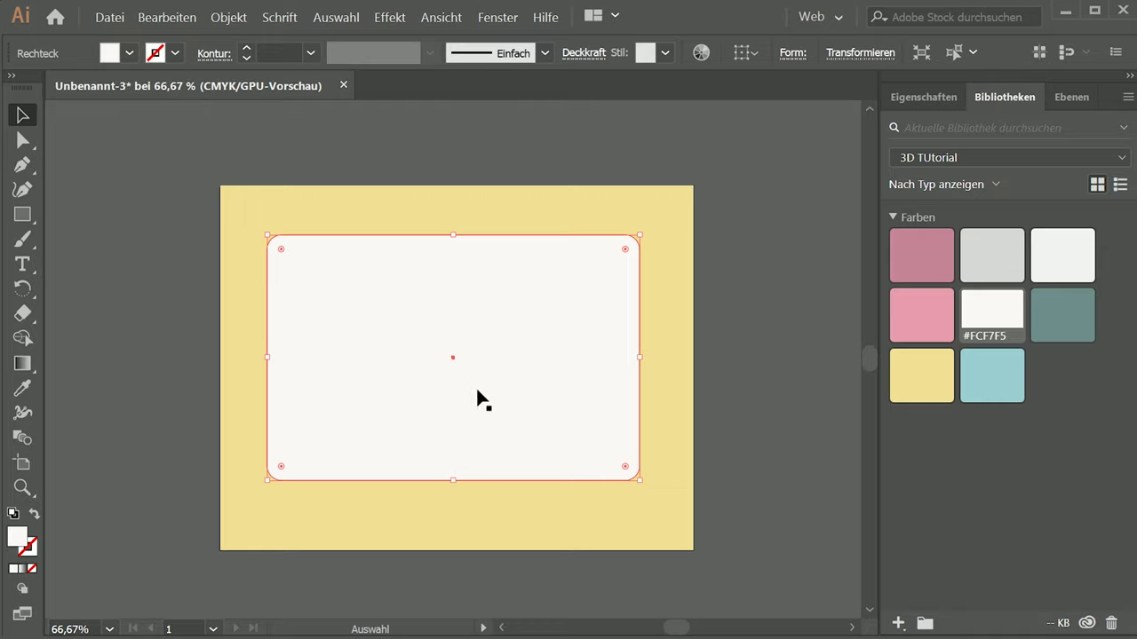
left_click(504, 165)
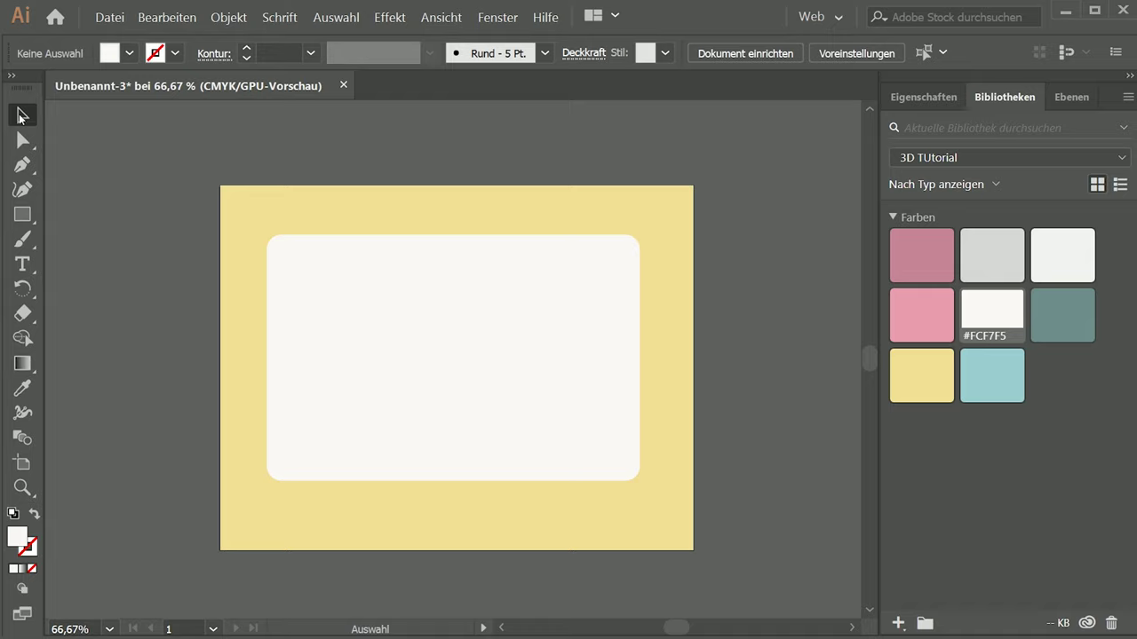
left_click(371, 340)
left_click_drag(404, 322, 440, 367)
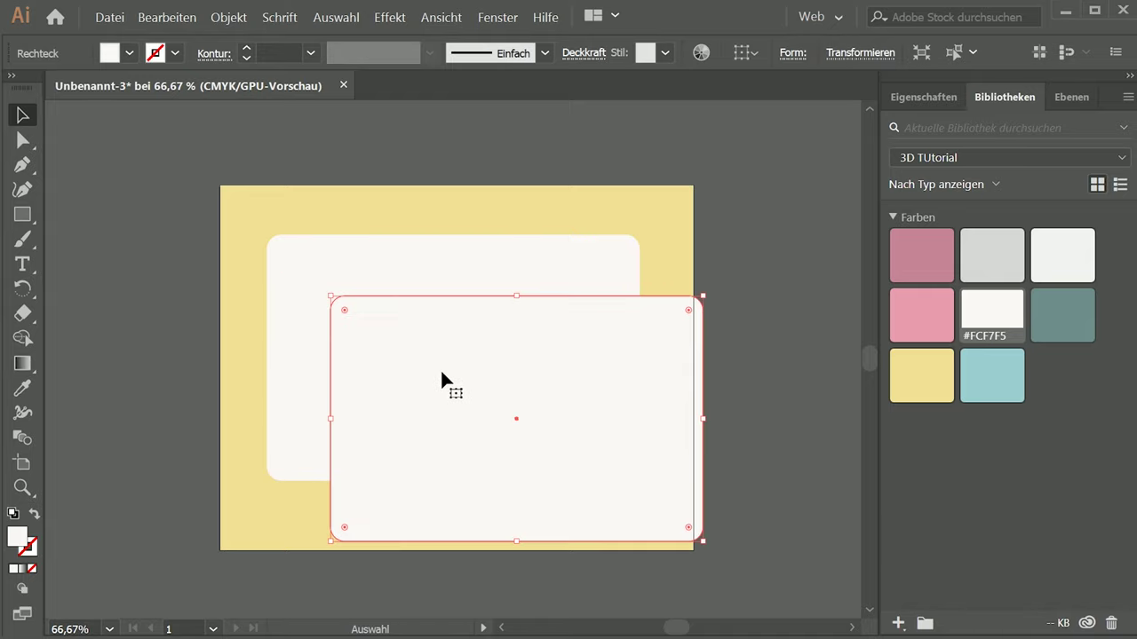
key("ctrl+z")
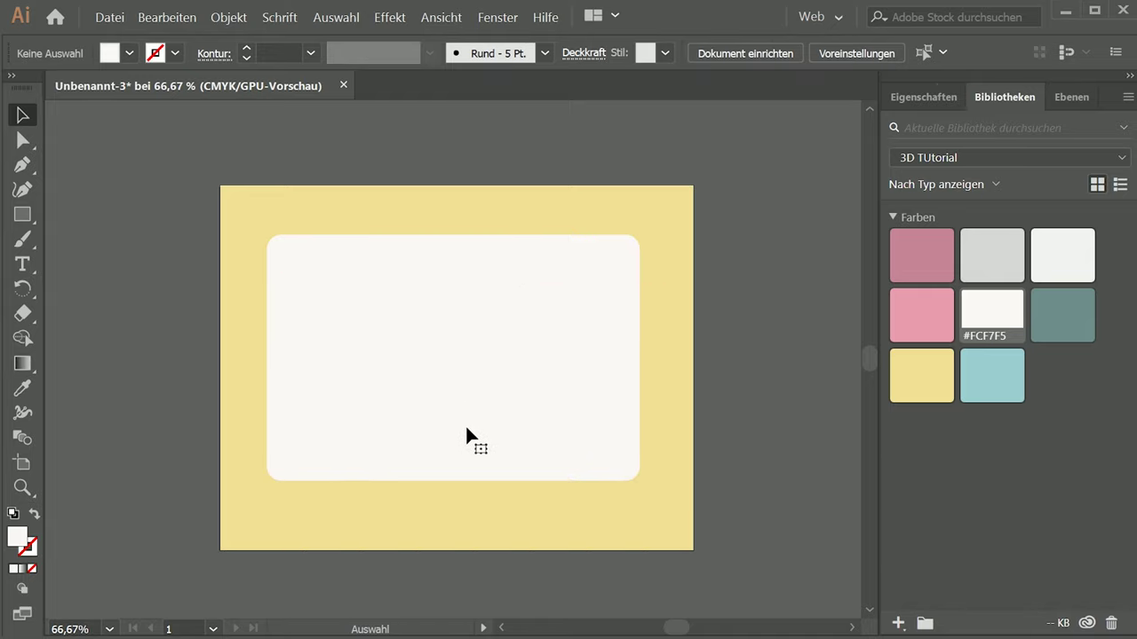
left_click(456, 371)
key("a")
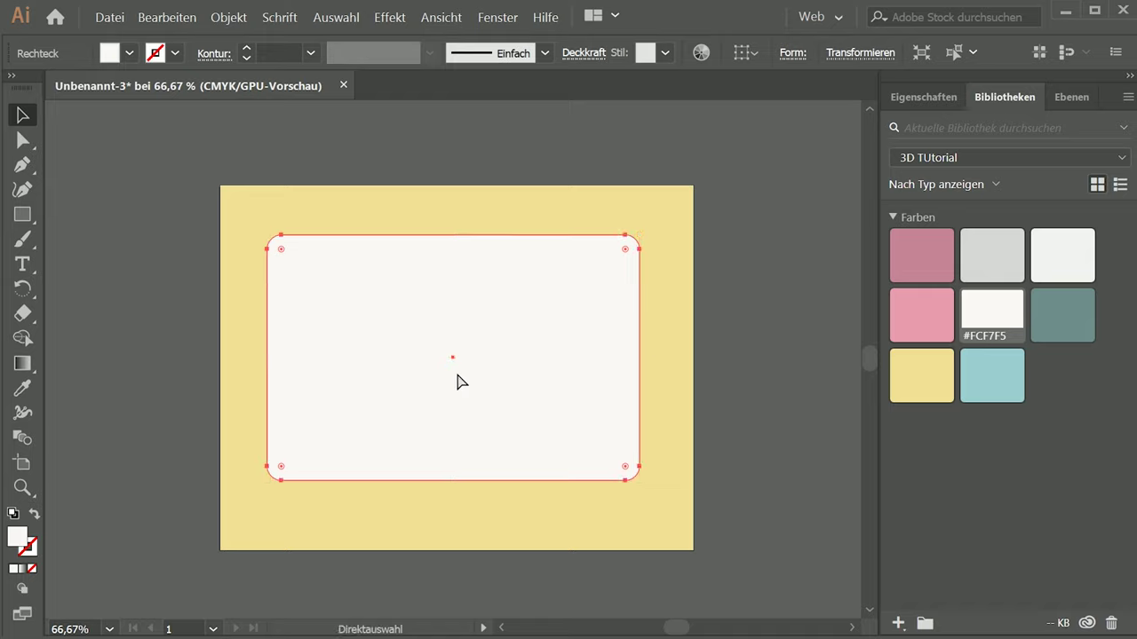
key("v")
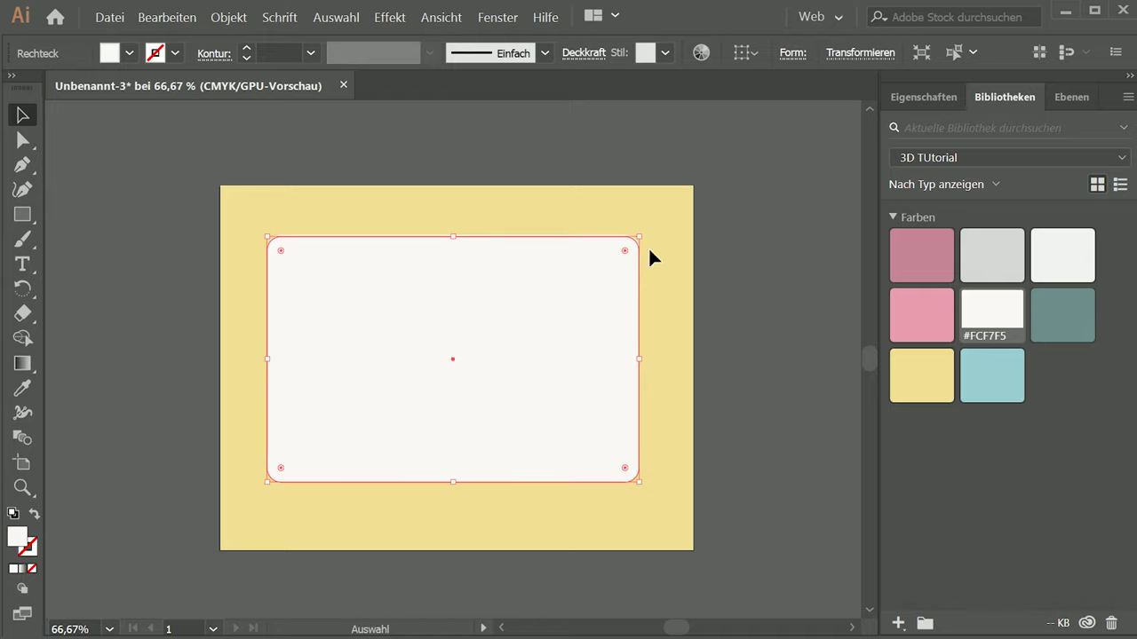
left_click(647, 246)
left_click_drag(480, 331, 548, 369)
key("ctrl+z")
left_click(424, 349)
left_click_drag(422, 348, 526, 413)
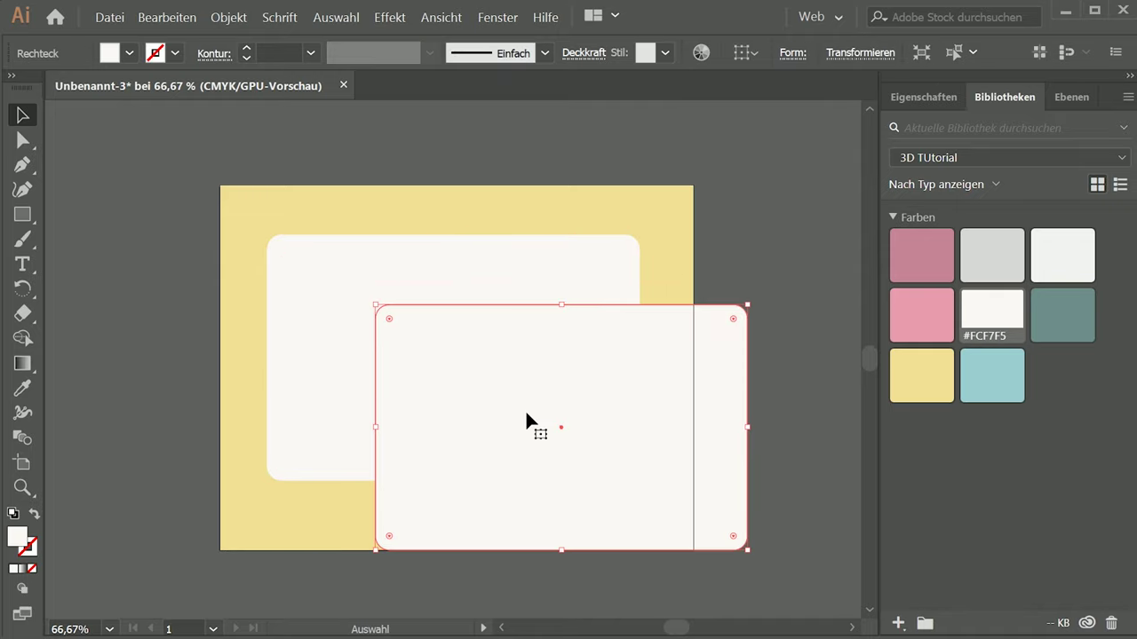
key("ctrl+z")
left_click(409, 345)
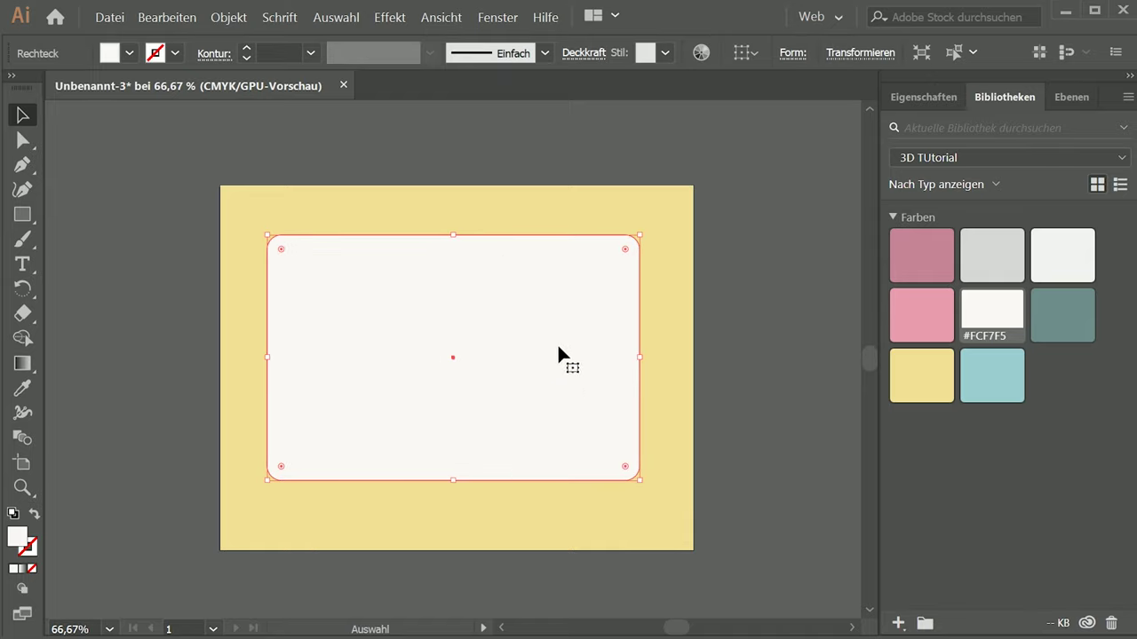
key("a")
key("v")
left_click_drag(453, 235, 453, 269)
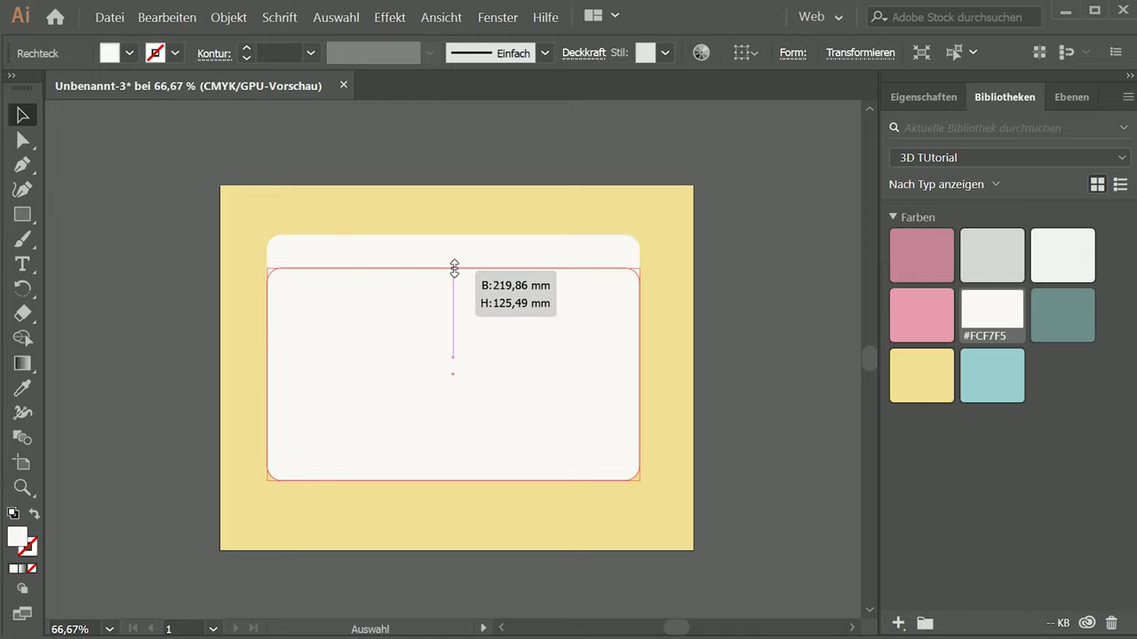
left_click(675, 286)
key("a")
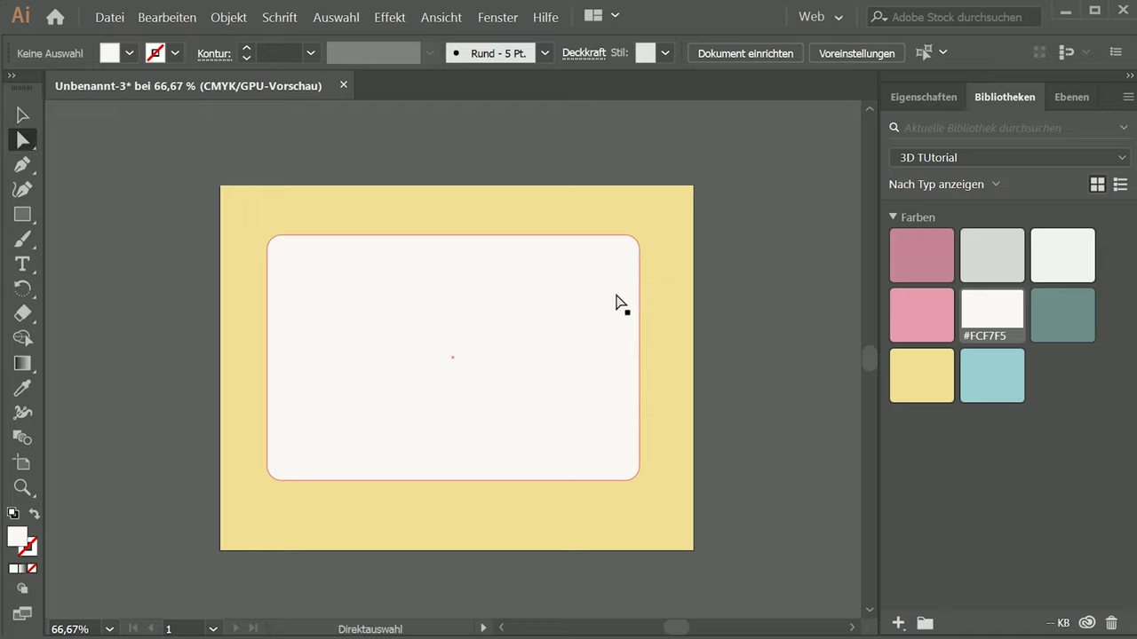
- Make the rectangle's top-left and top-right corners sharp again
left_click(318, 283)
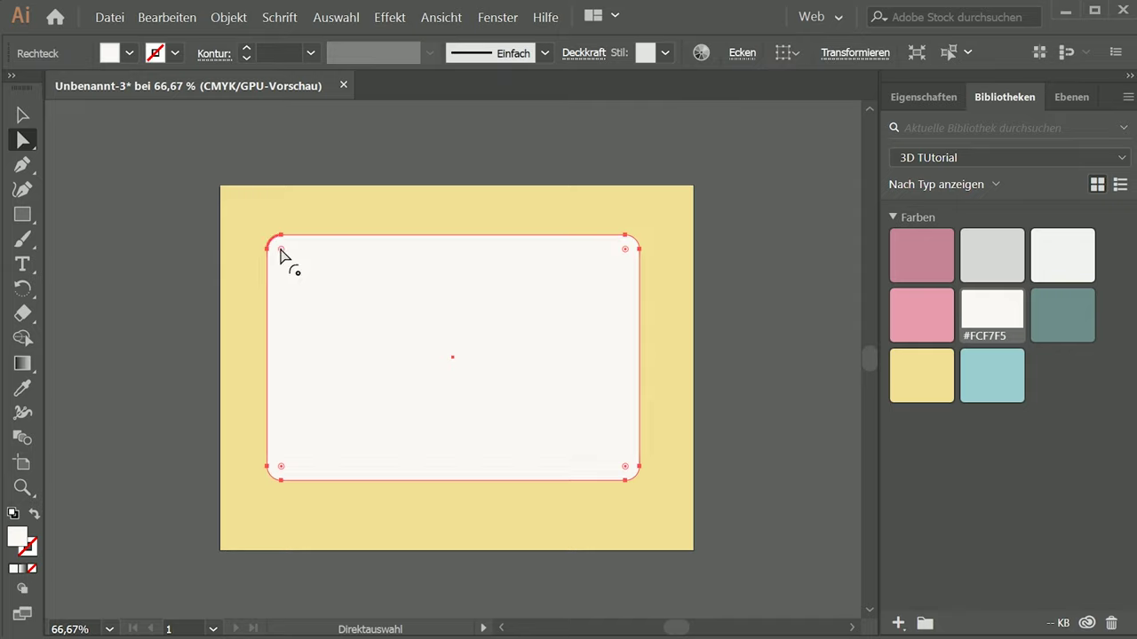
left_click_drag(281, 252, 255, 221)
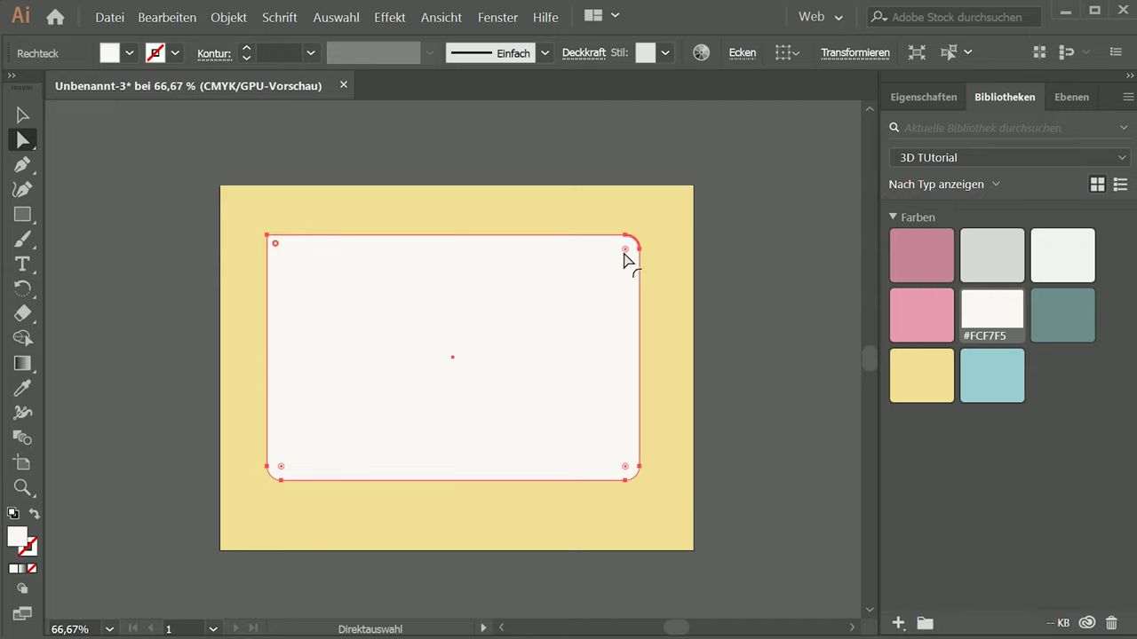
left_click_drag(624, 251, 646, 221)
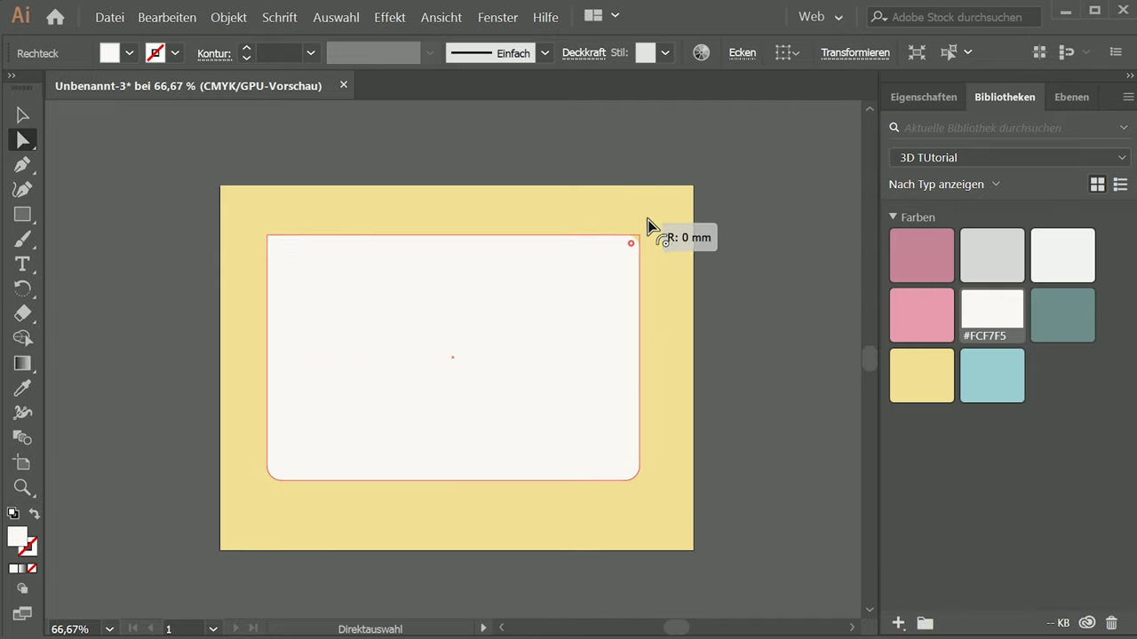
key("v")
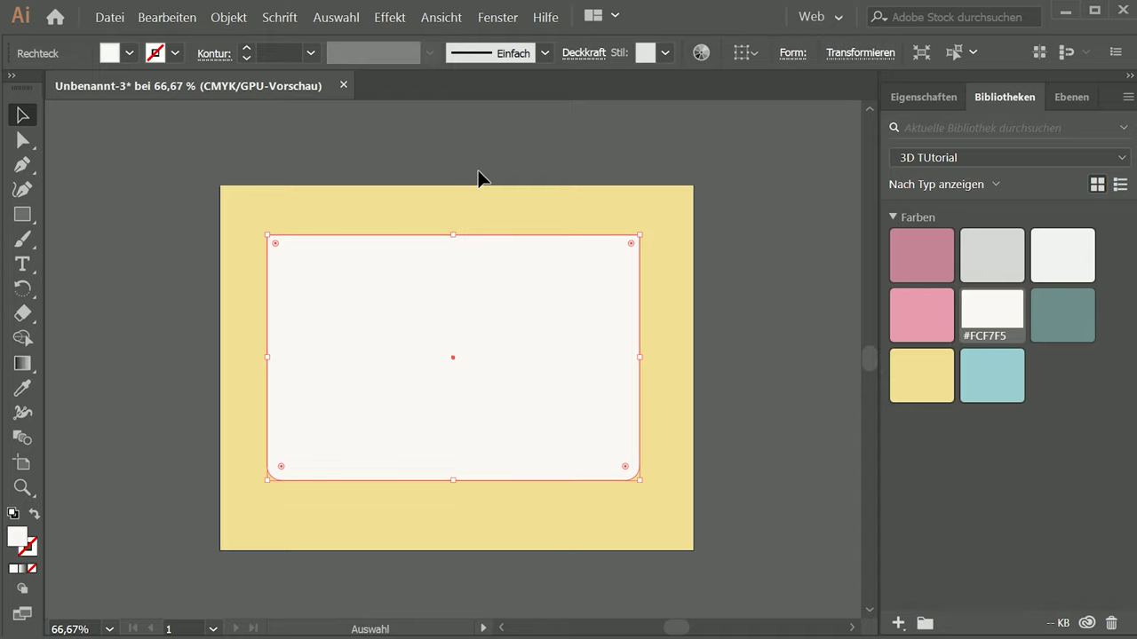
left_click(274, 204)
- Shorten it into a light grey #F2F2F2 top bar and fill the window body off-white #FCF7F5
left_click(444, 257)
left_click_drag(457, 235, 457, 269)
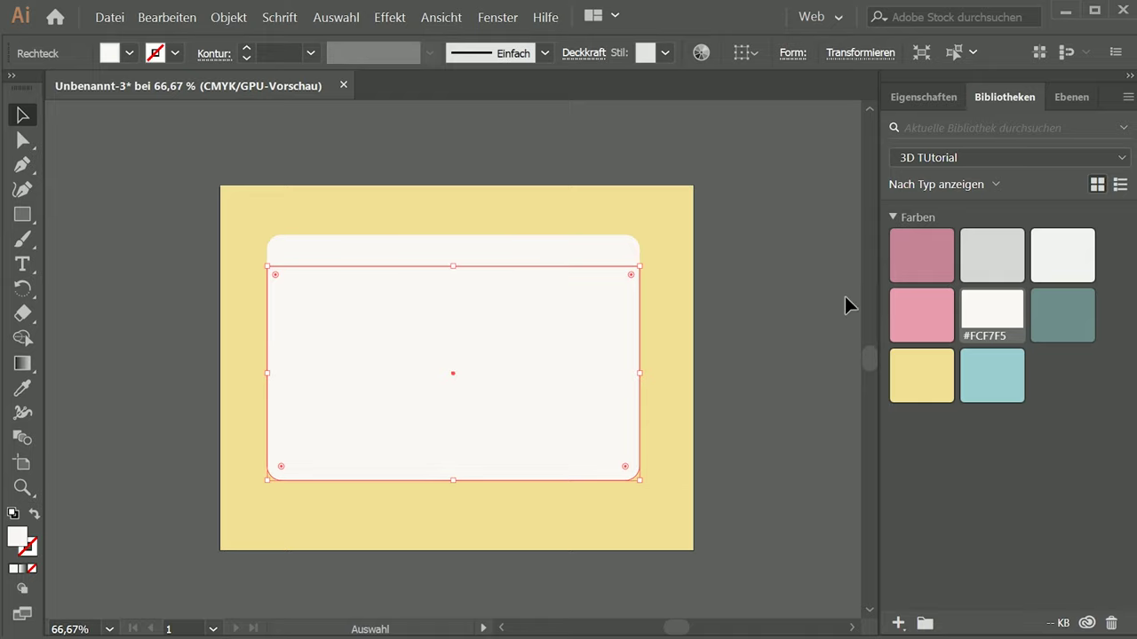
left_click(1062, 253)
left_click(726, 282)
left_click(577, 247)
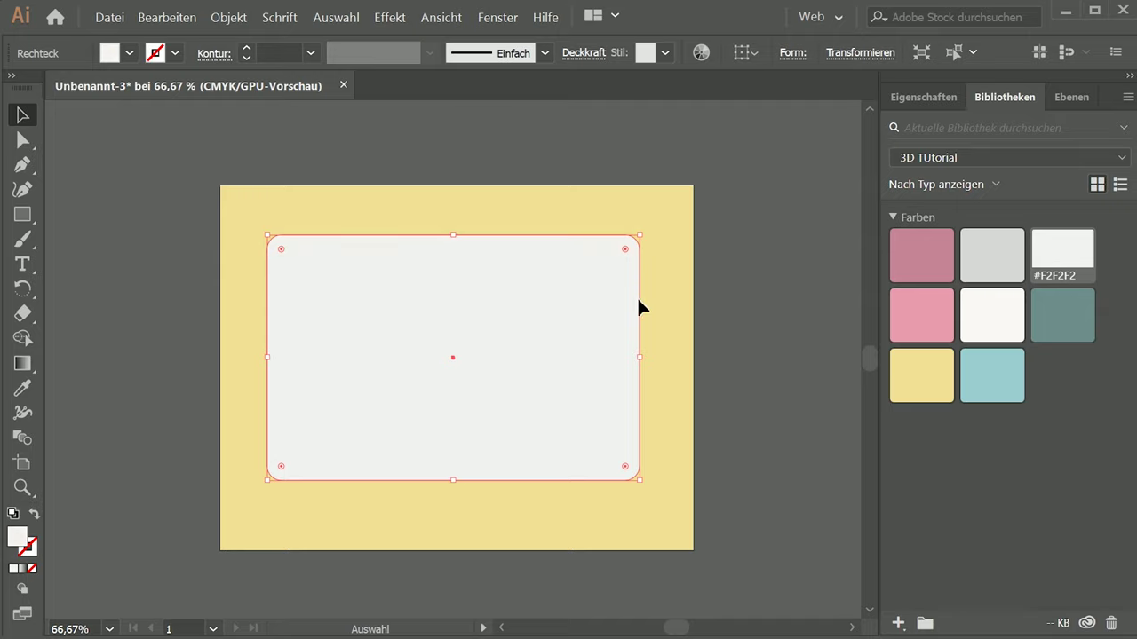
left_click(564, 317)
left_click(992, 315)
left_click(762, 297)
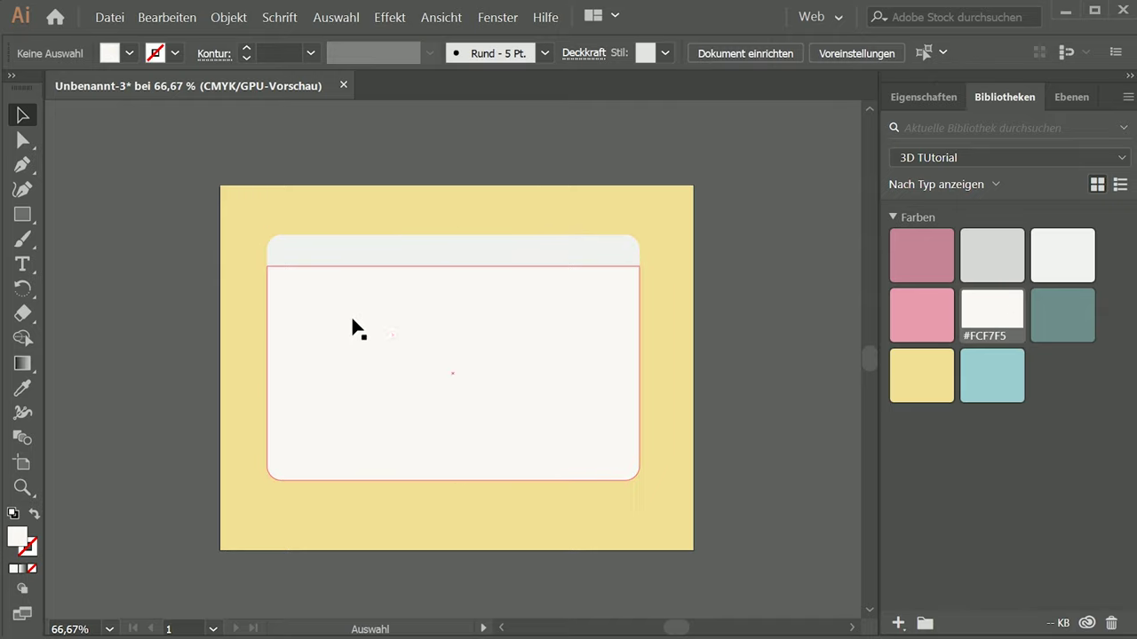
- Scroll around the canvas and bring up the Layers (Ebenen) list
scroll(369, 265, "up", 3)
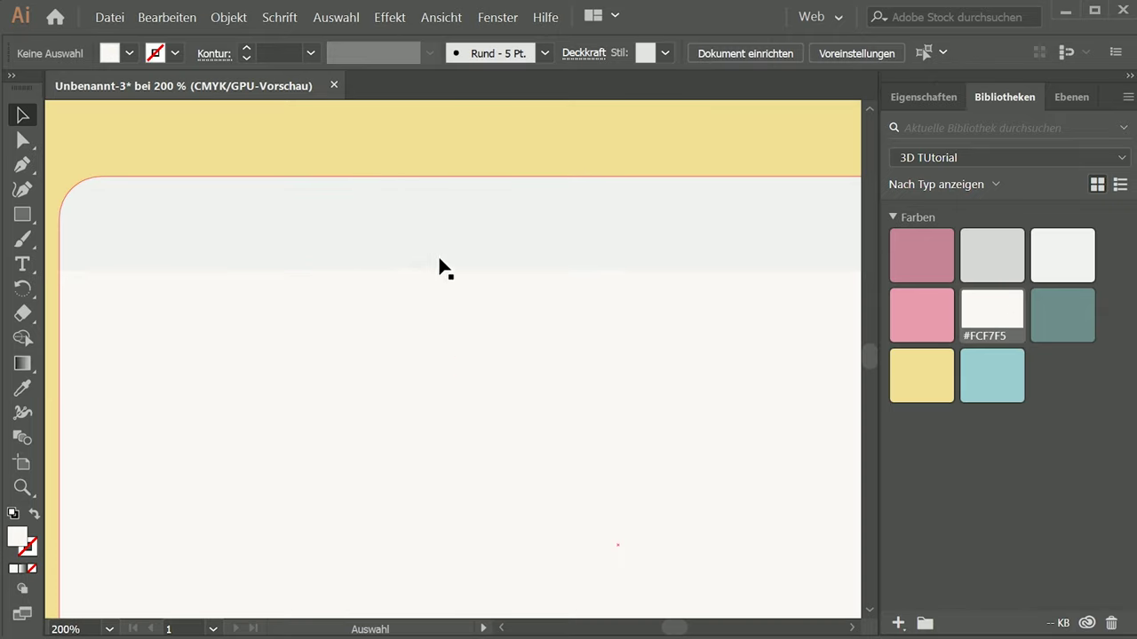
scroll(421, 456, "down", 3)
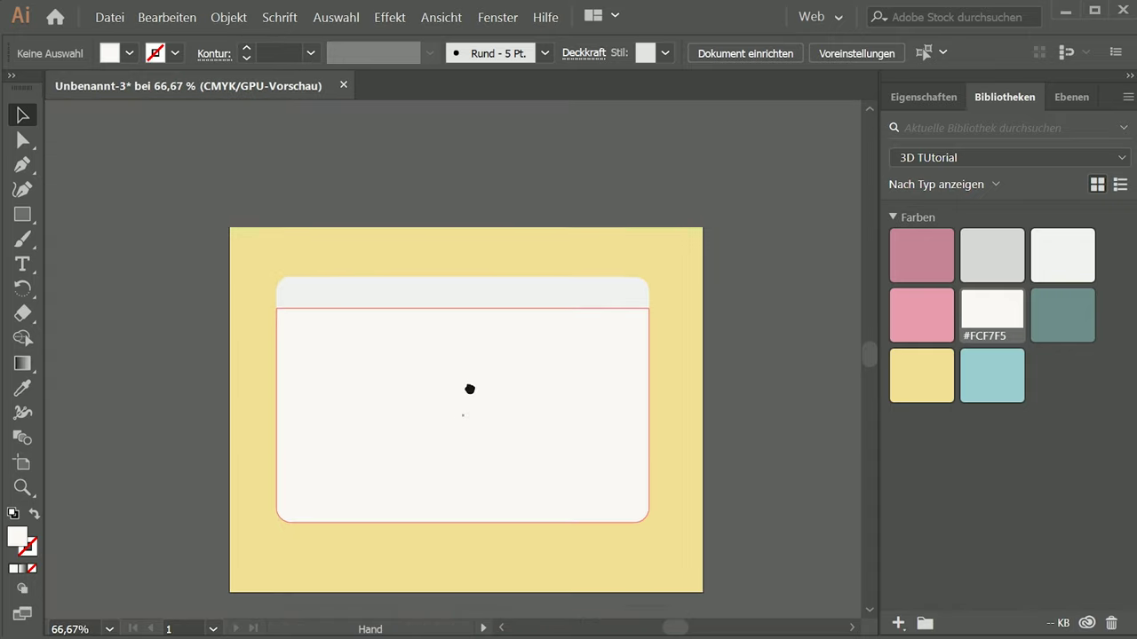
scroll(465, 385, "up", 1)
scroll(464, 427, "down", 1)
scroll(533, 408, "down", 1)
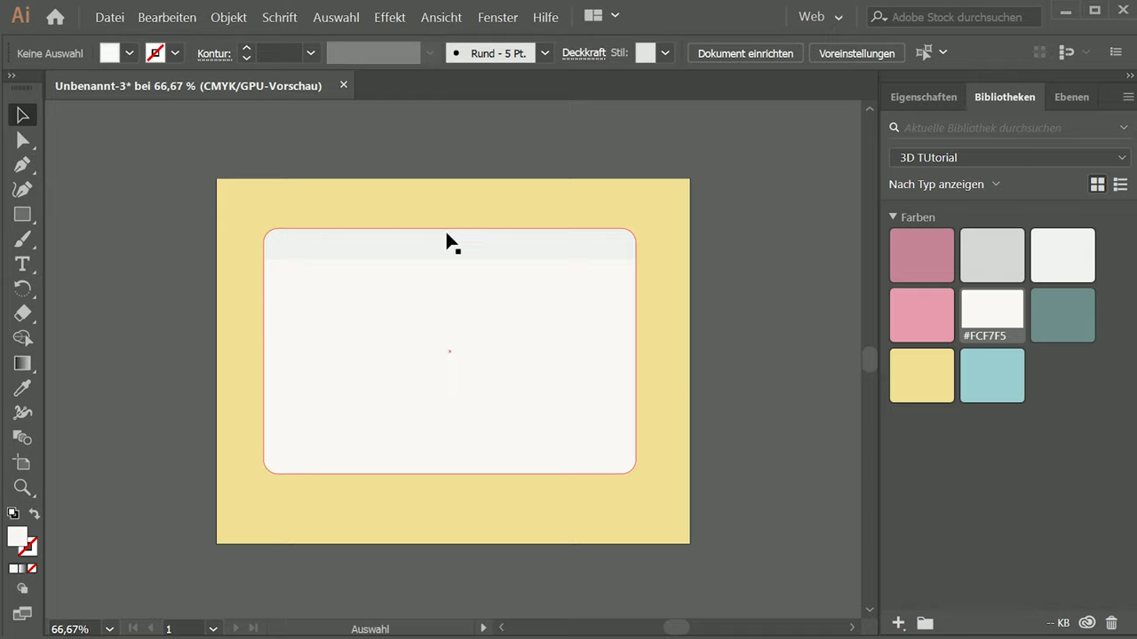
left_click(1069, 99)
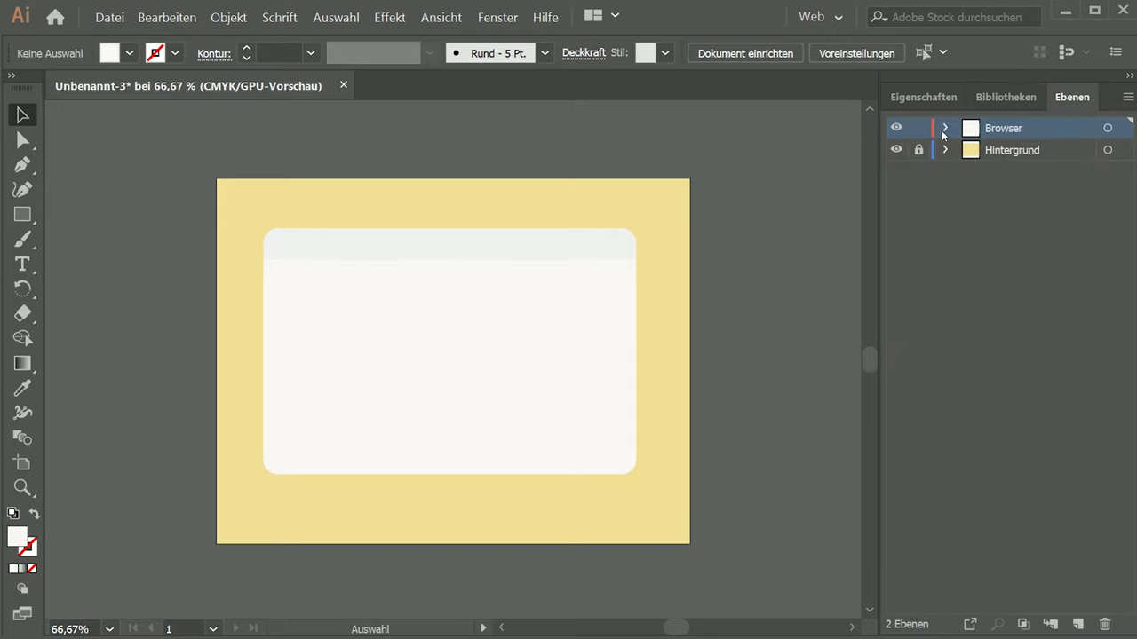
- Rename the Browser layer to 'Grafik', discarding a stray extra layer
left_click(1077, 624)
double_click(1001, 129)
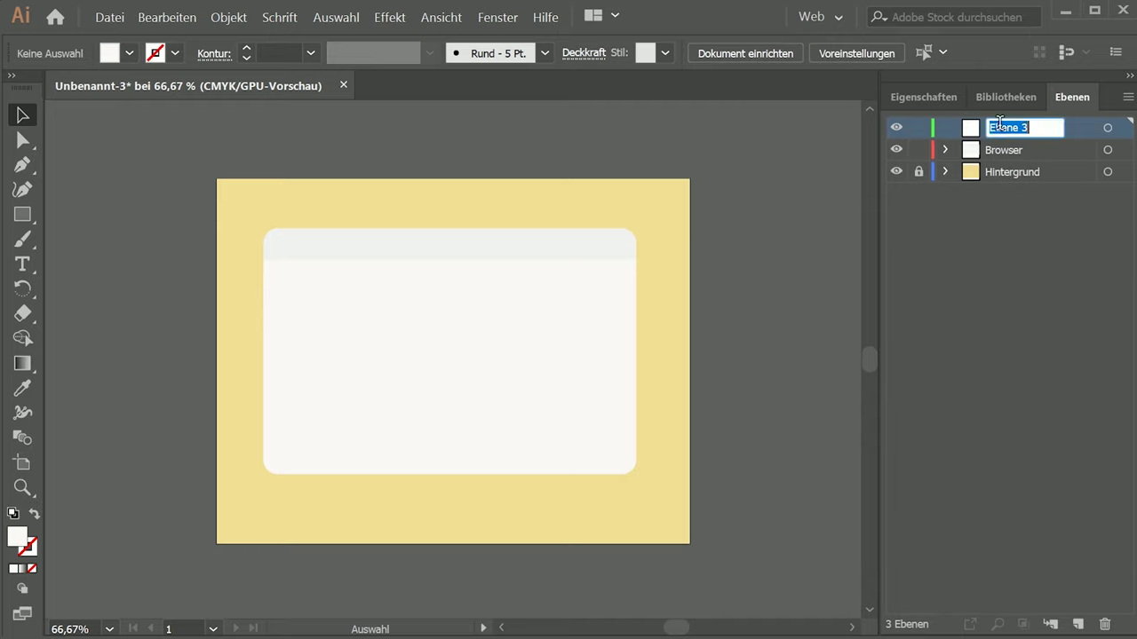
key("Return")
left_click(1105, 625)
left_click(945, 127)
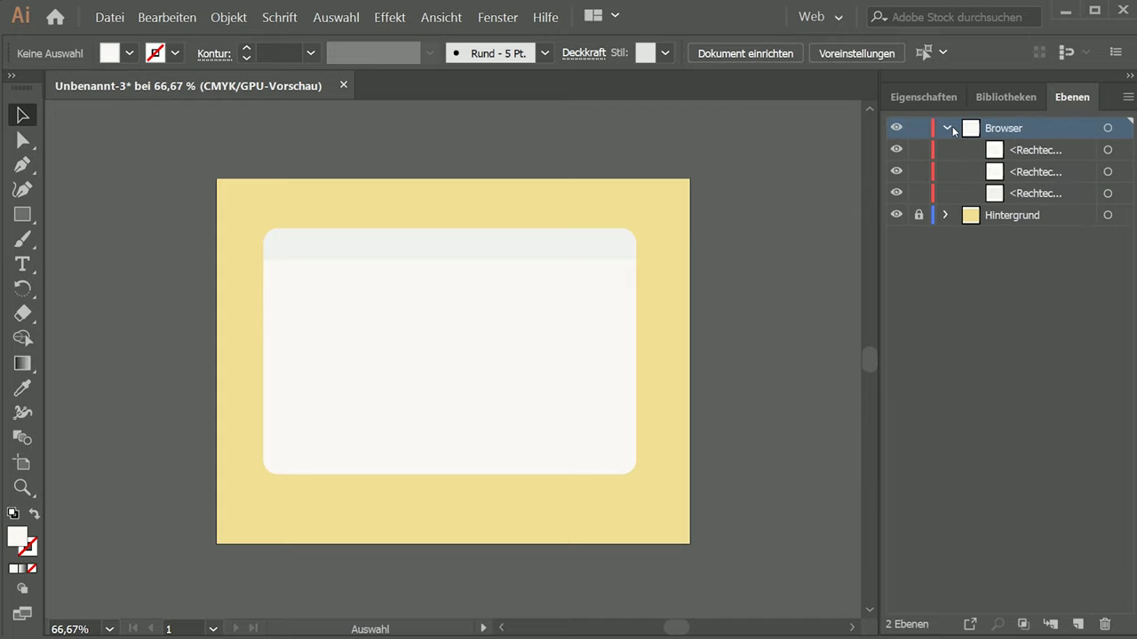
double_click(999, 131)
type("Graf")
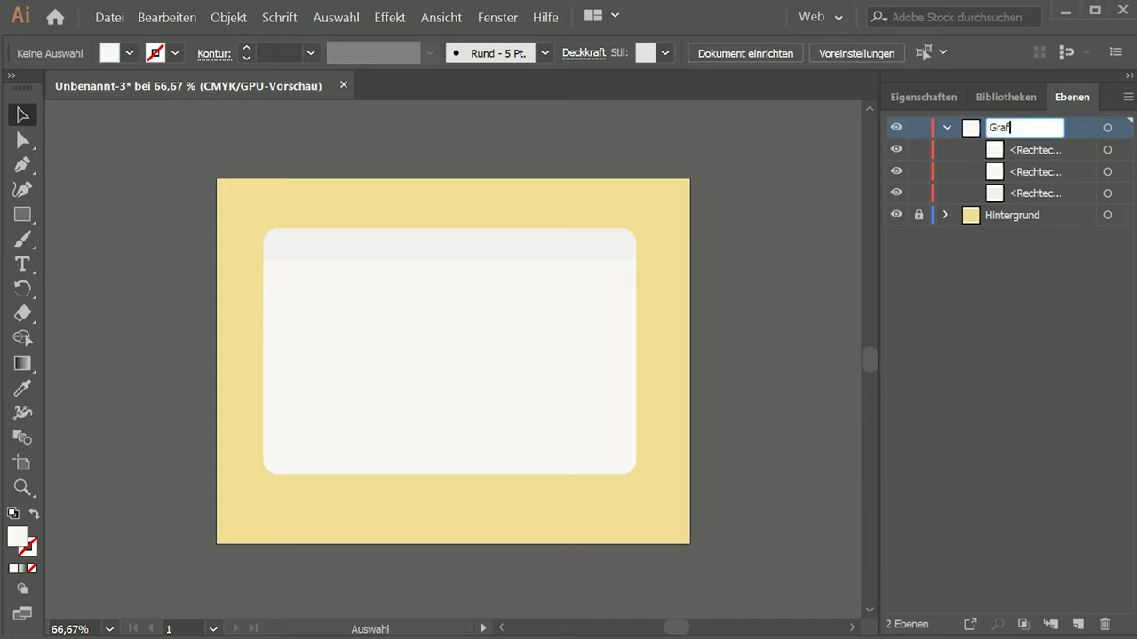
type("ik")
key("Return")
- Toggle rectangle visibilities to identify and delete the redundant third rectangle
left_click(1020, 153)
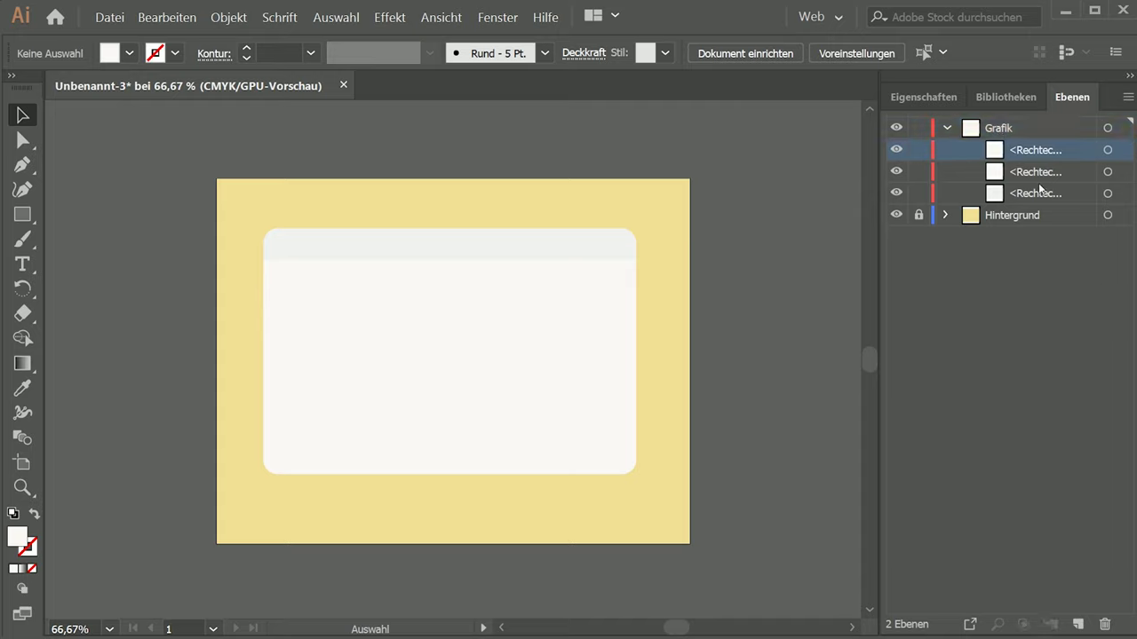
left_click(1079, 194)
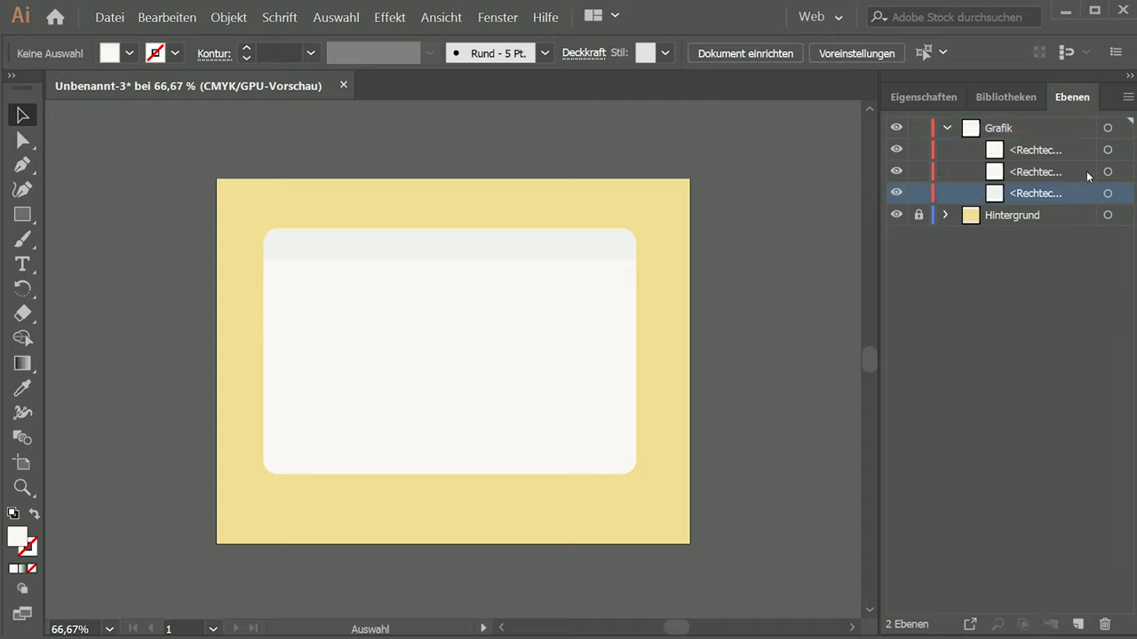
left_click(895, 151)
left_click(897, 186)
left_click(897, 190)
left_click(898, 192)
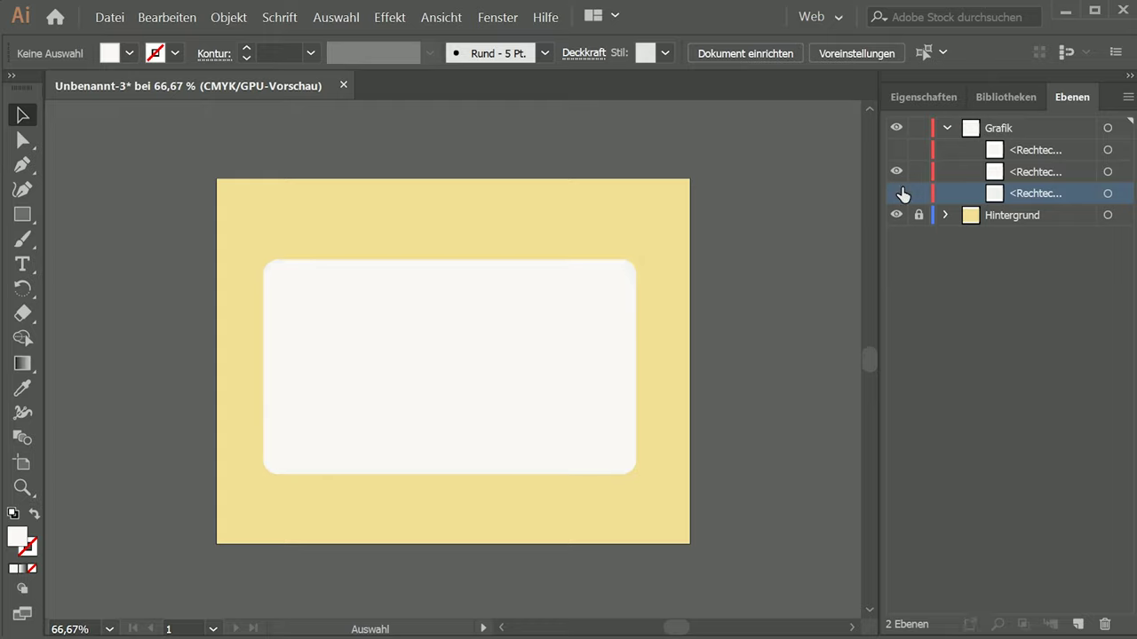
left_click(901, 194)
left_click(898, 172)
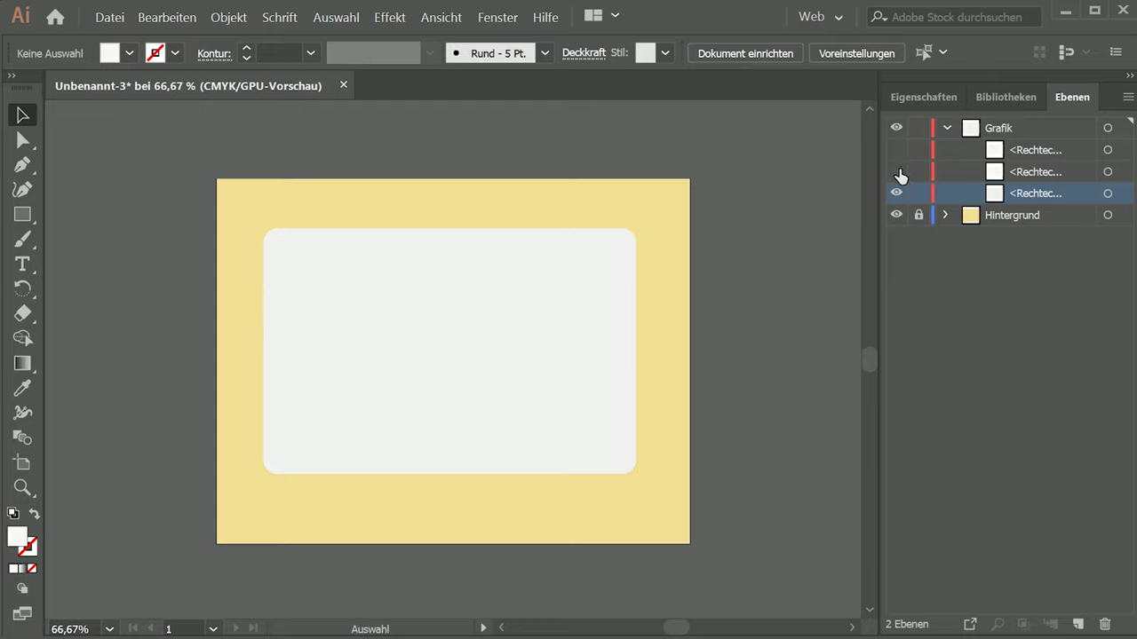
left_click(1052, 174)
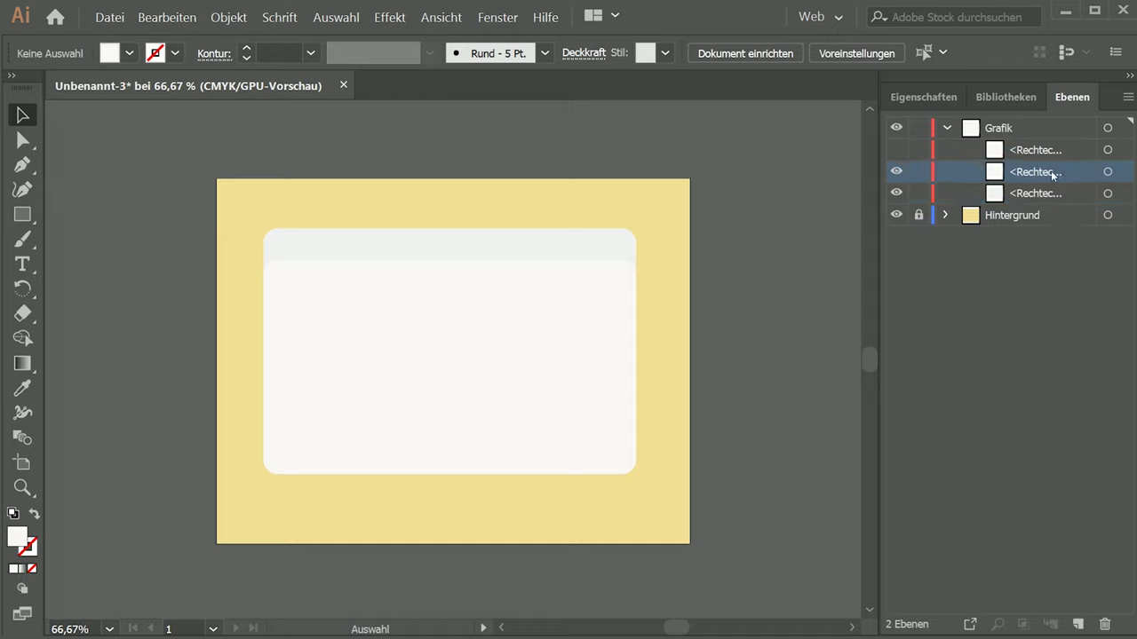
left_click(1108, 172)
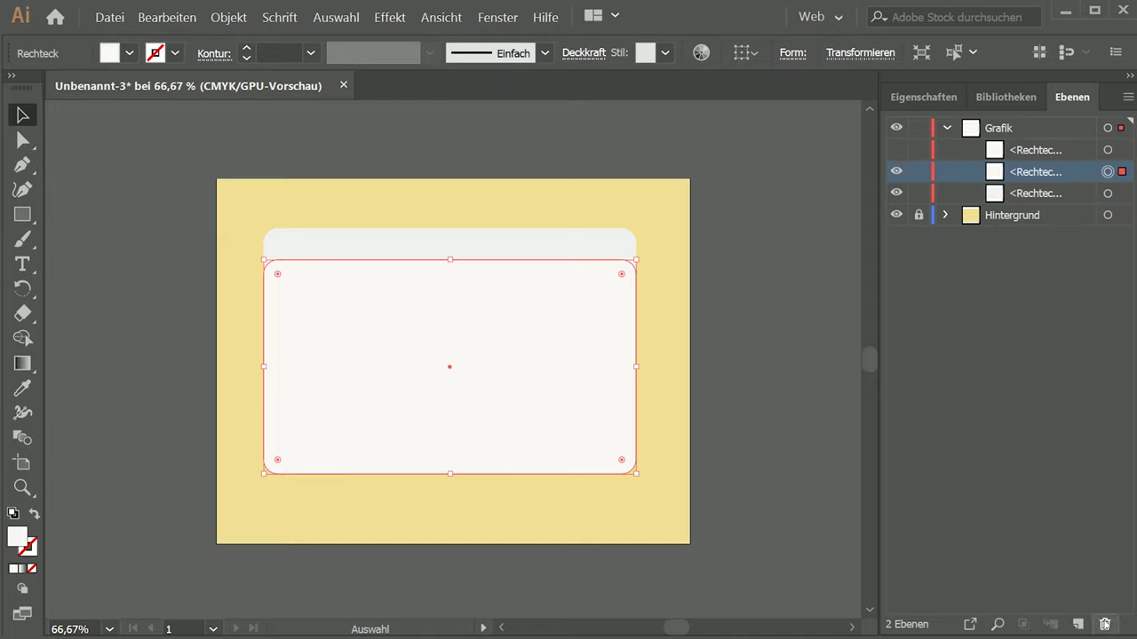
left_click(1105, 626)
left_click(898, 151)
- Group the two remaining rectangles as 'Browser', then draw a new rectangle over the window
left_click(1039, 151)
left_click(1059, 171, "shift")
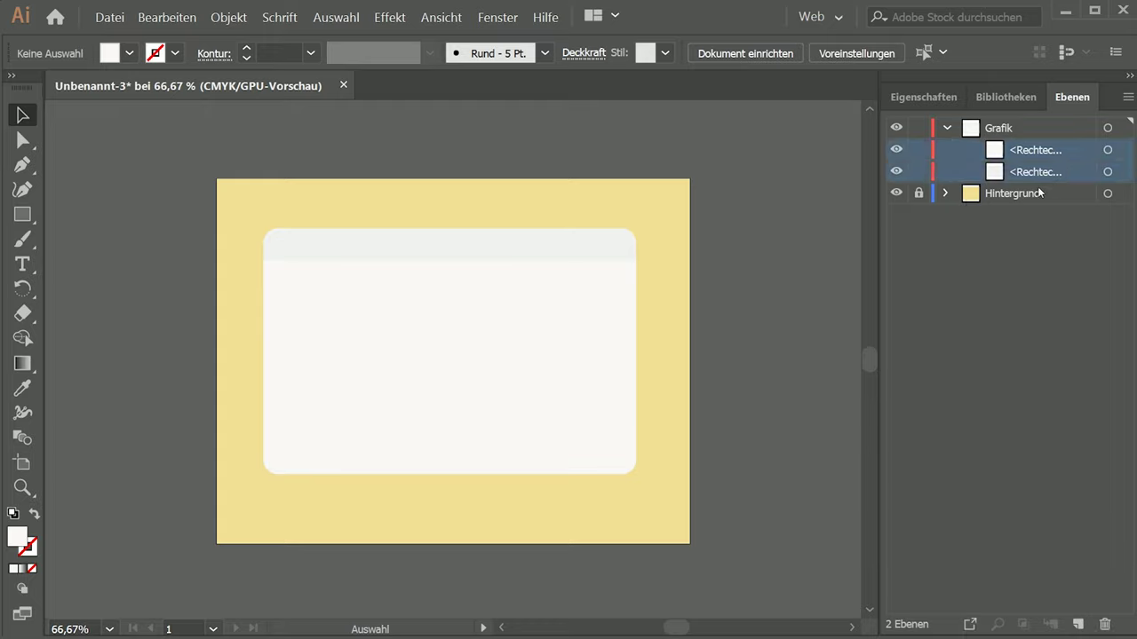
left_click(614, 278)
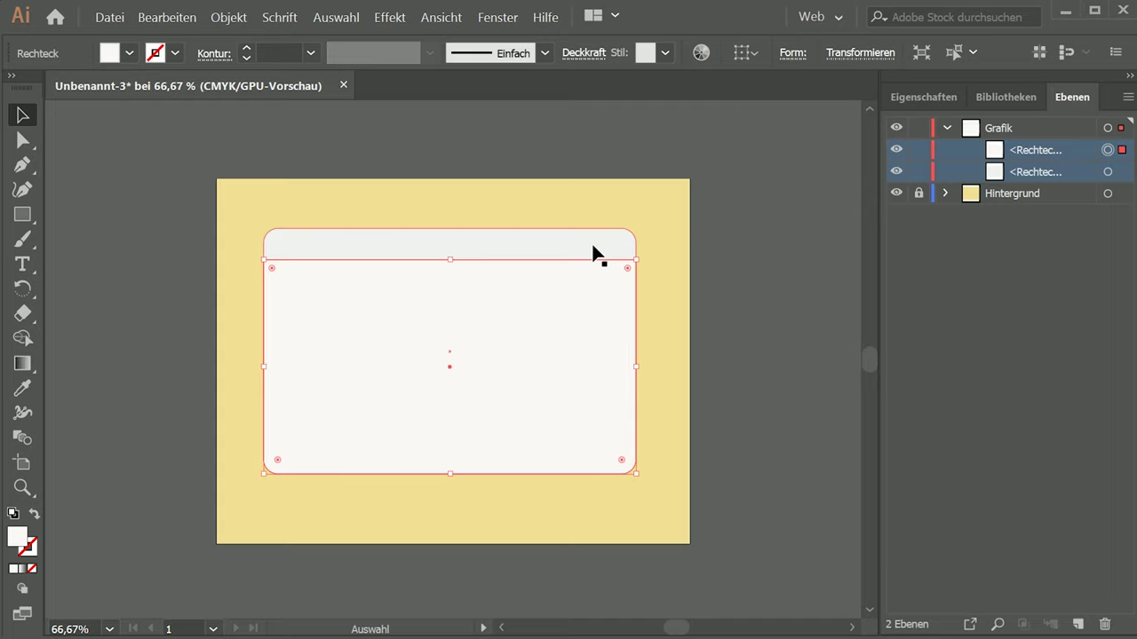
left_click(592, 254, "shift")
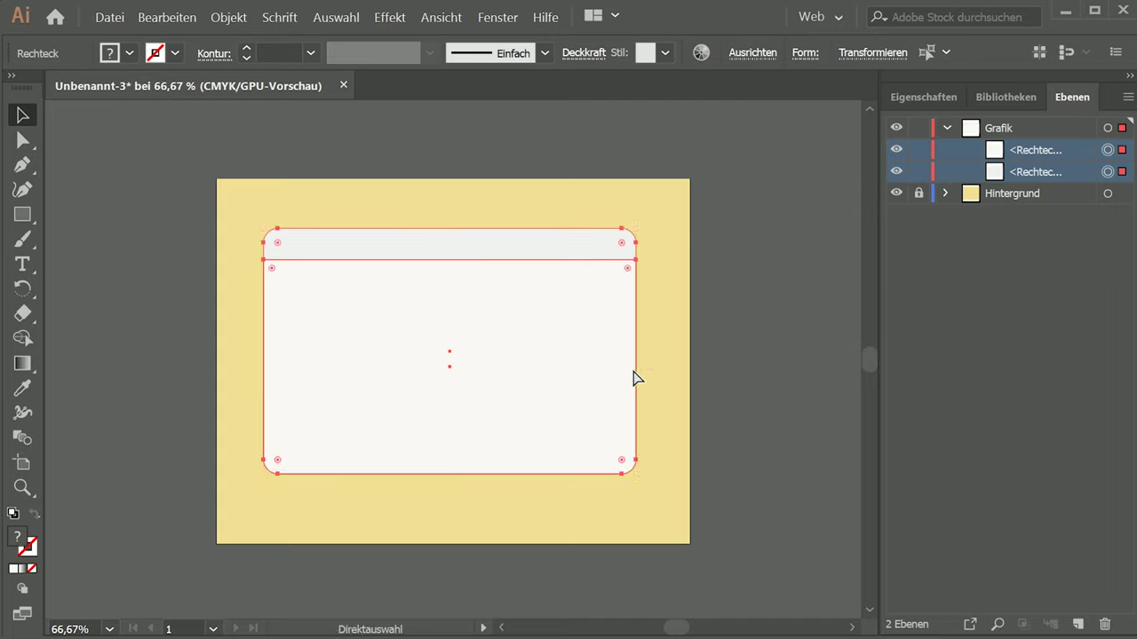
key("ctrl+g")
double_click(1036, 149)
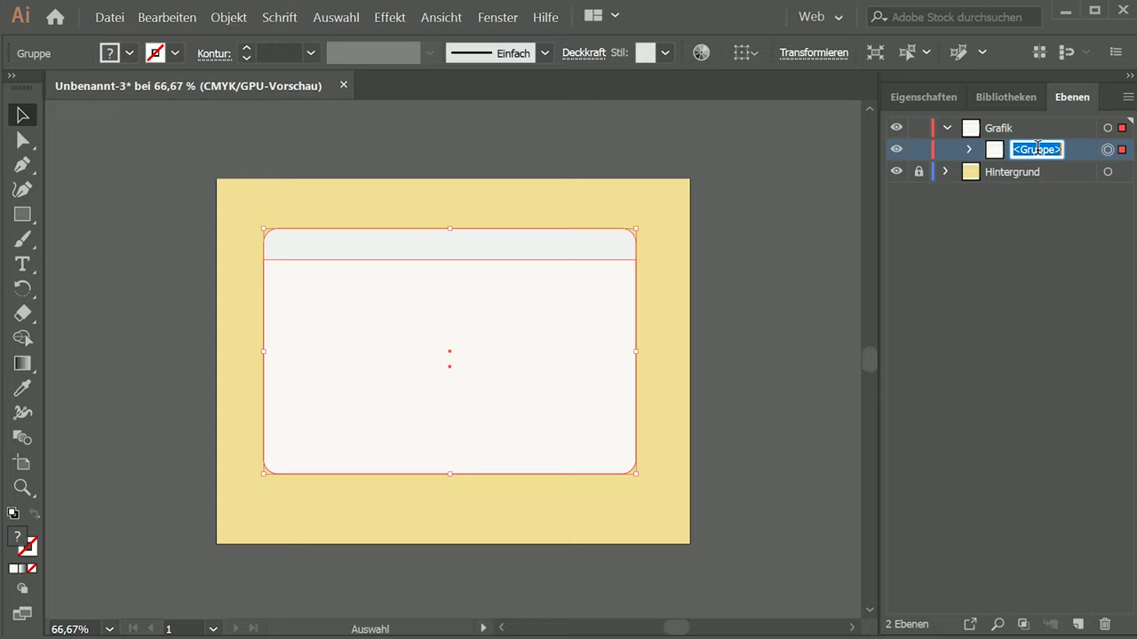
type("Browser")
key("Return")
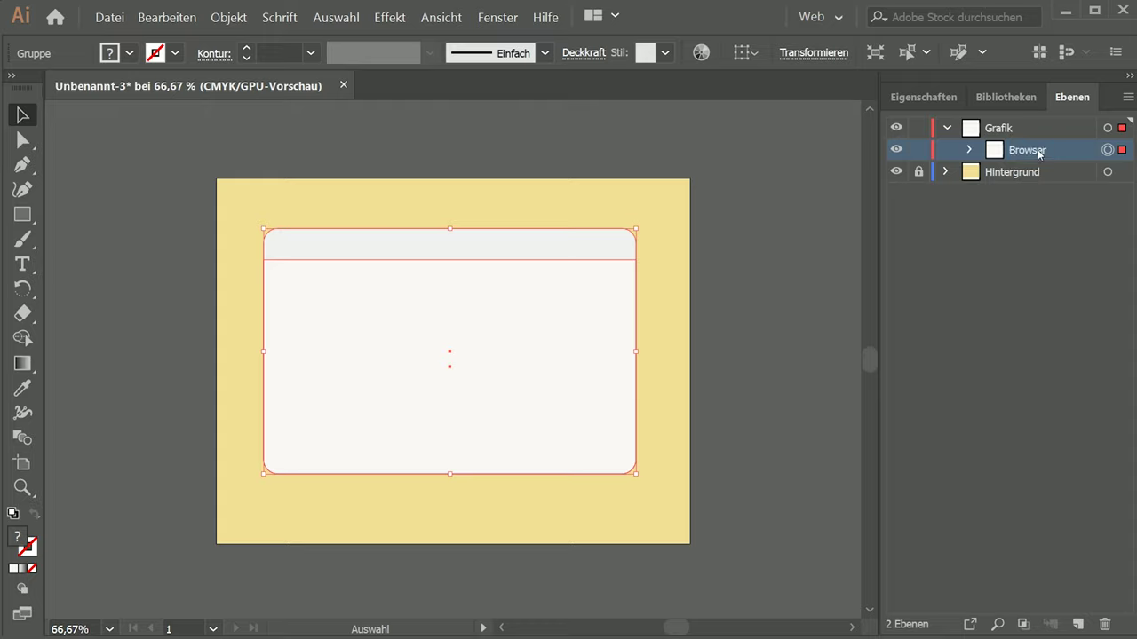
left_click(380, 192)
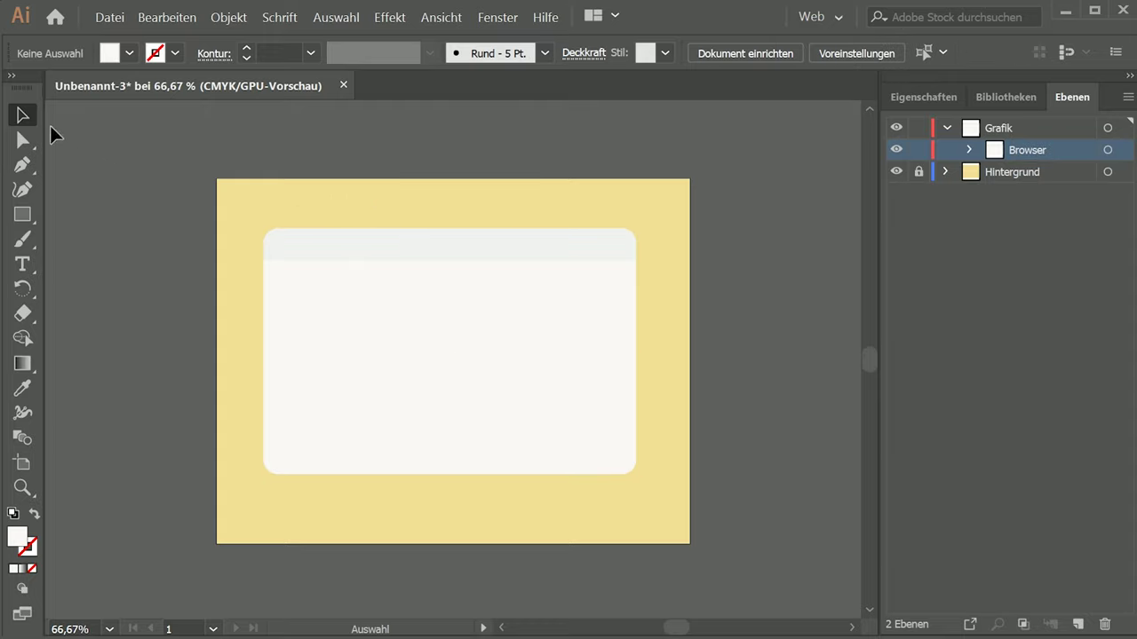
left_click(22, 214)
left_click_drag(245, 263, 440, 377)
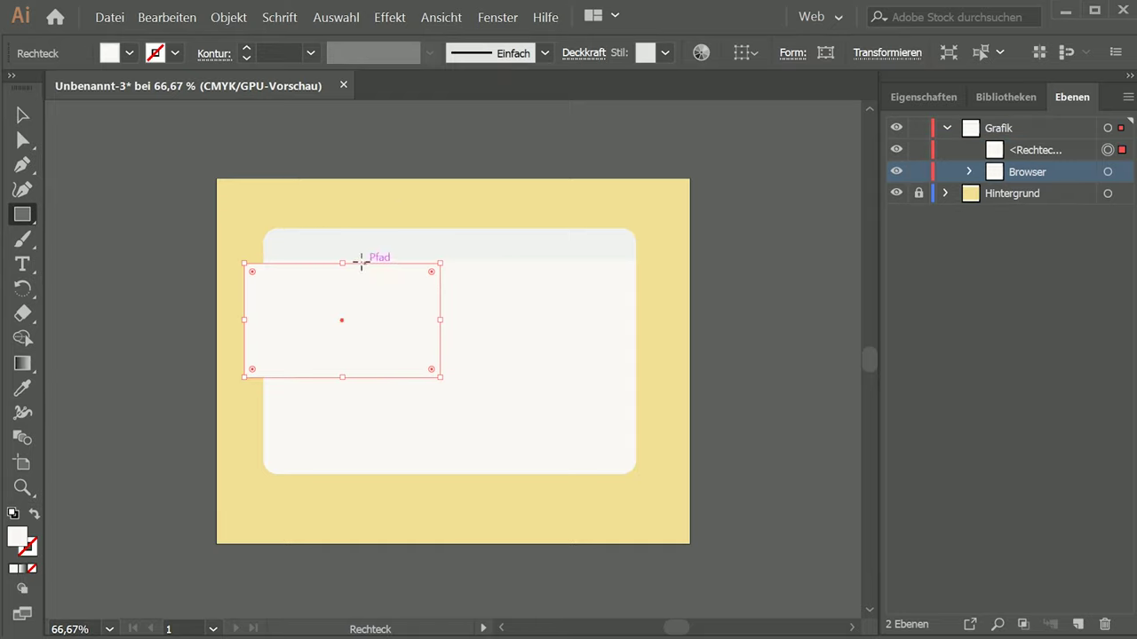
- Fill the new rectangle light blue #93CFD2 from the Libraries swatches
key("v")
left_click(1005, 96)
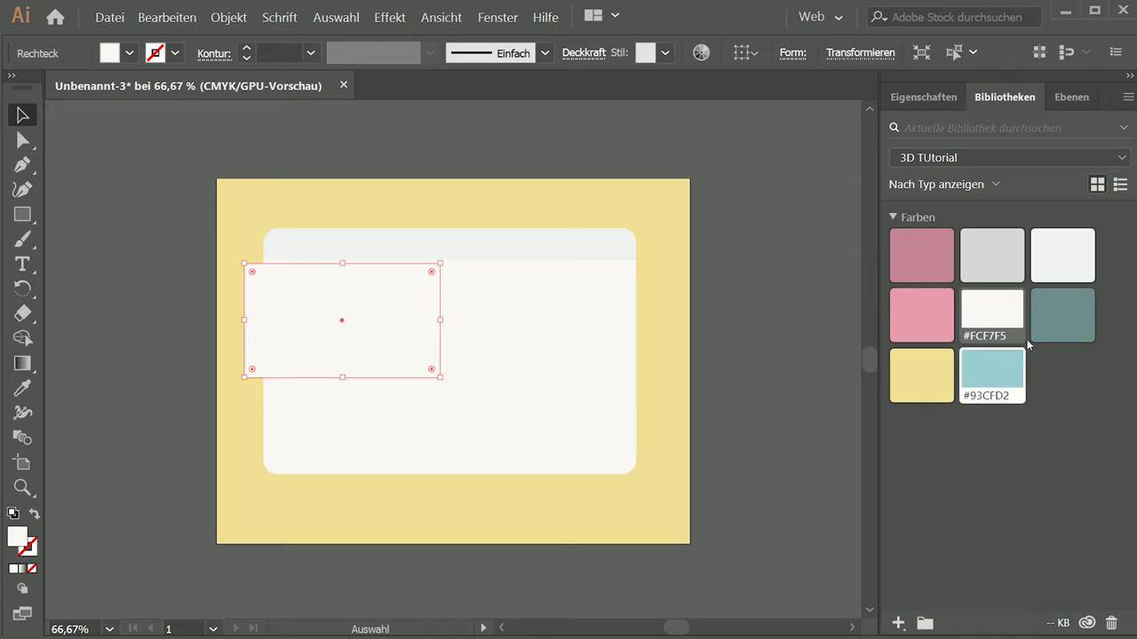
left_click(995, 369)
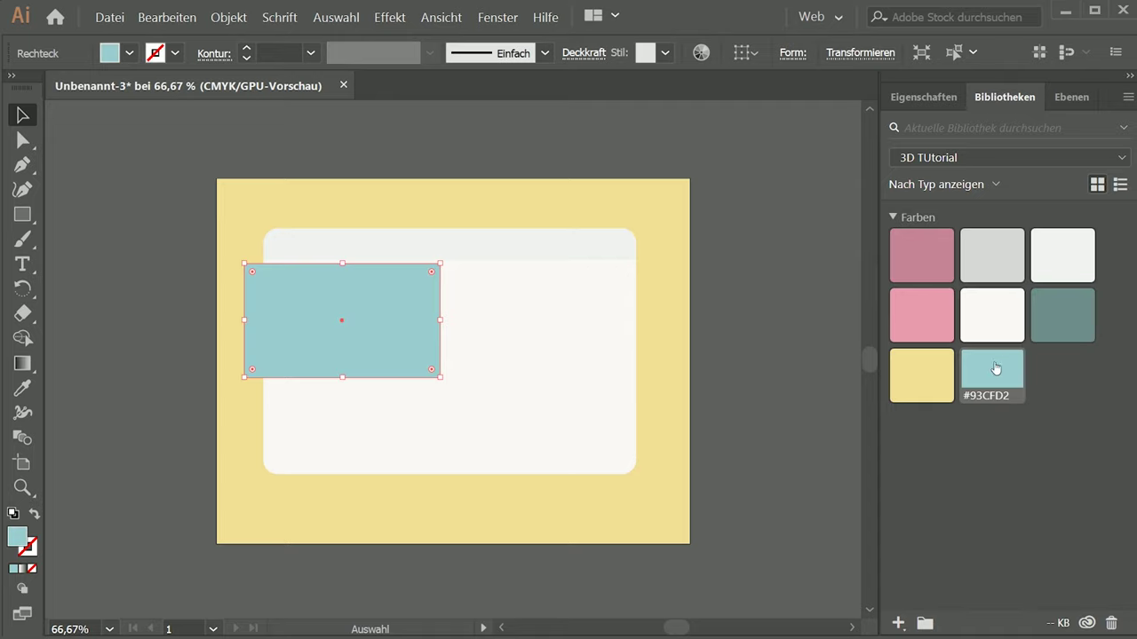
left_click(685, 327)
scroll(355, 306, "up", 1)
scroll(354, 307, "up", 1)
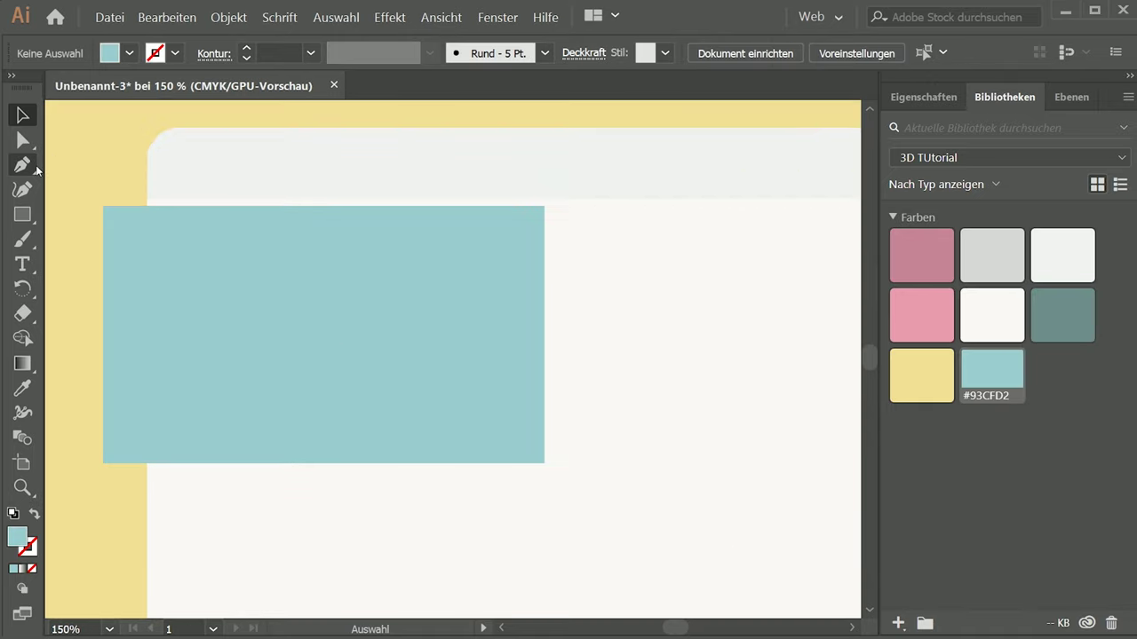
- Round the blue rectangle's corners to about 7.69 mm
left_click(109, 218)
mouse_move(107, 219)
left_mouse_down()
mouse_move(139, 256)
mouse_move(132, 243)
left_mouse_up()
left_click(177, 197)
left_click(183, 246)
key("p")
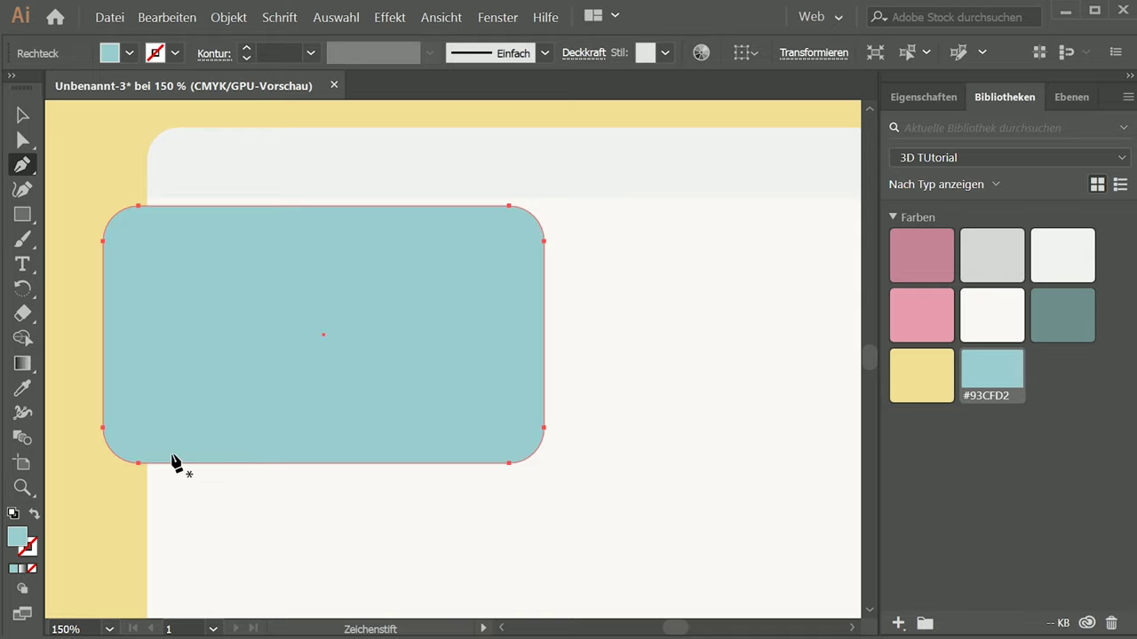
key("a")
left_click(66, 330)
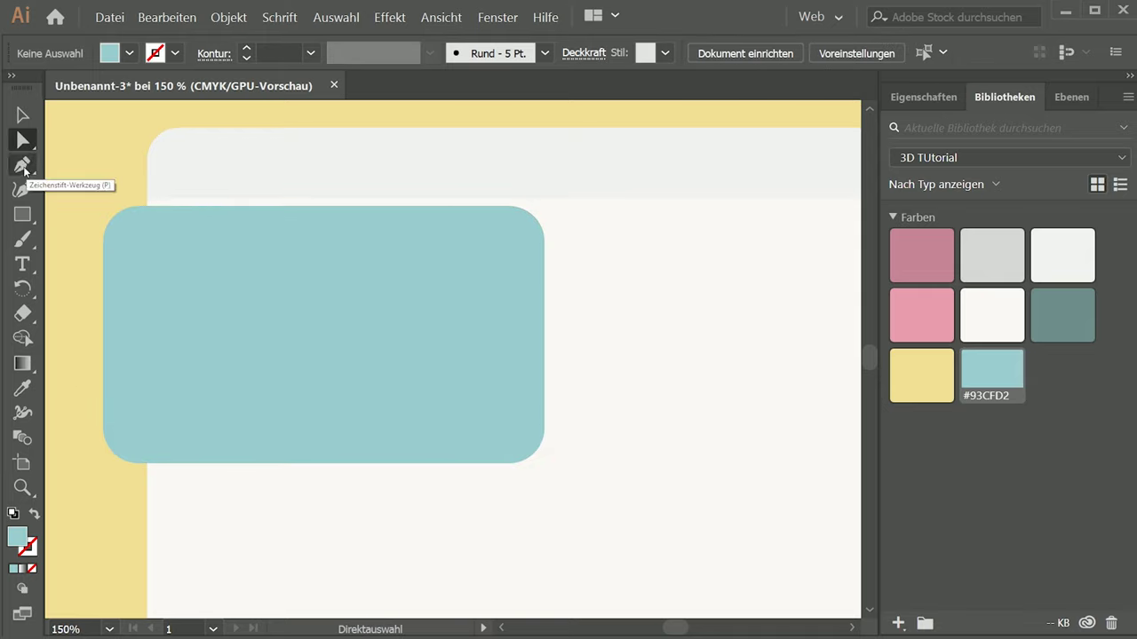
key("p")
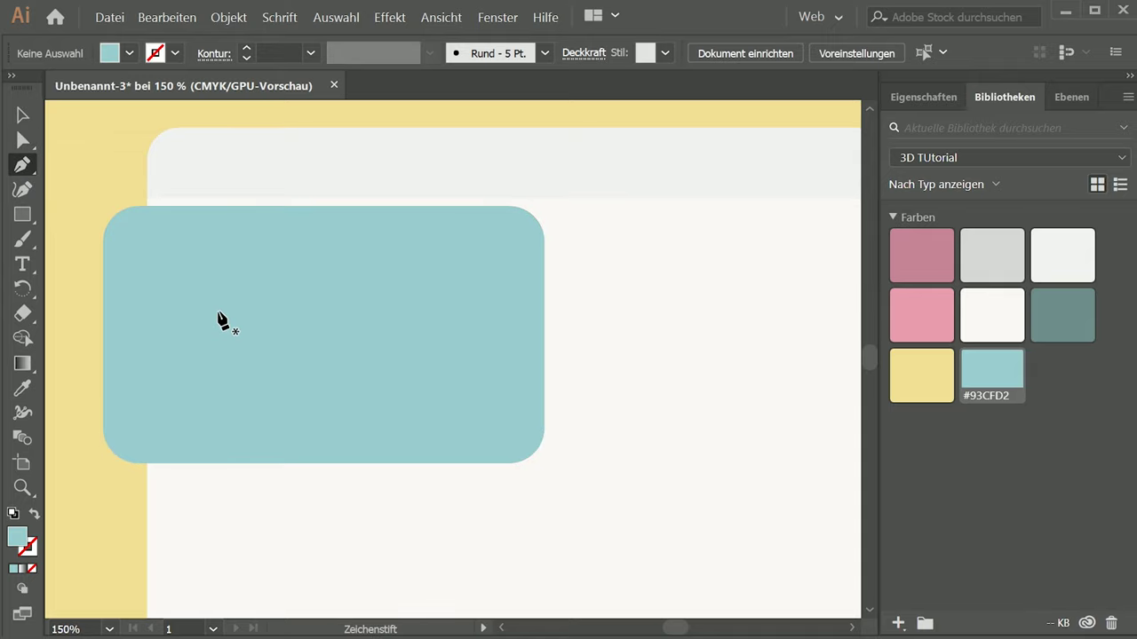
- Pen-draw a closed two-peak mountain along the card's bottom and fill it dark teal #688E8C
left_click(156, 463)
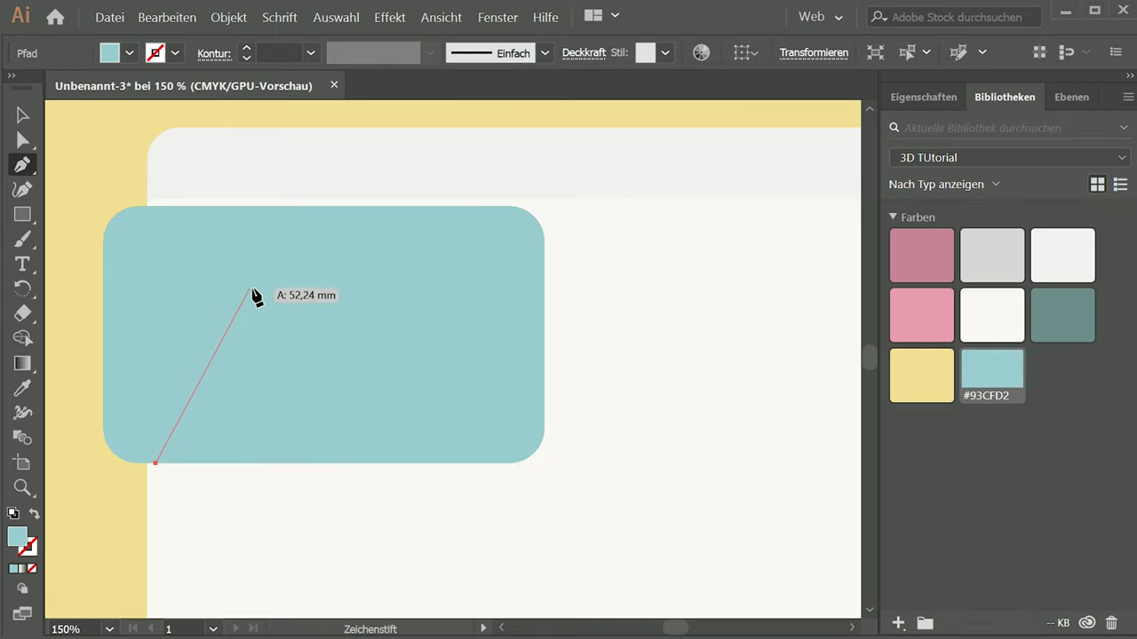
left_click_drag(248, 289, 310, 352)
left_click(340, 381)
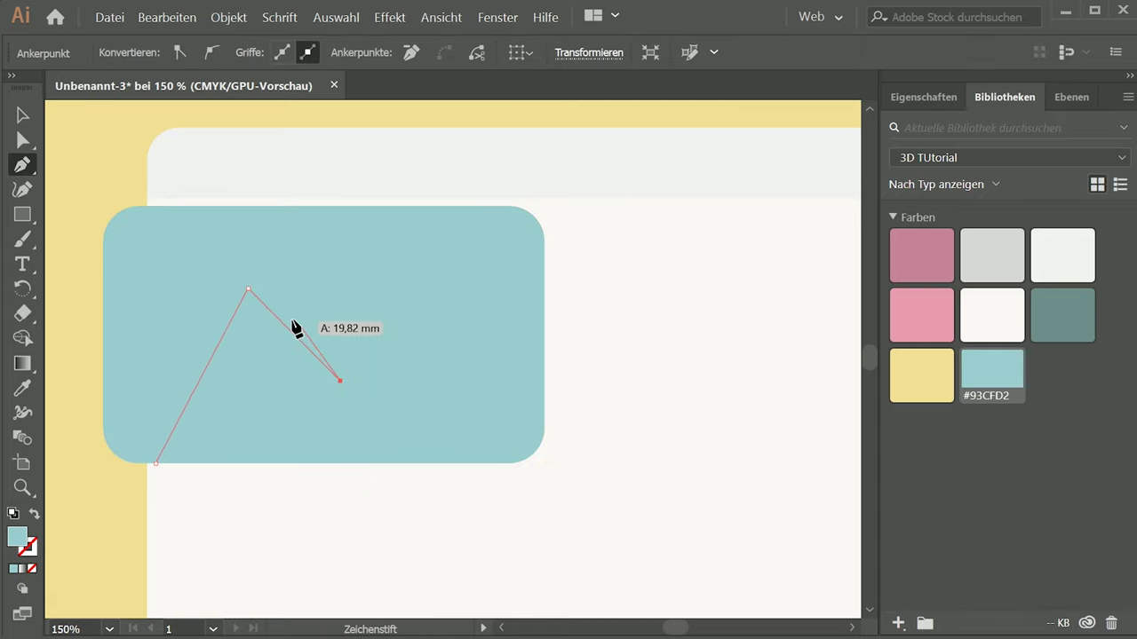
left_click(290, 317)
key("ctrl+z")
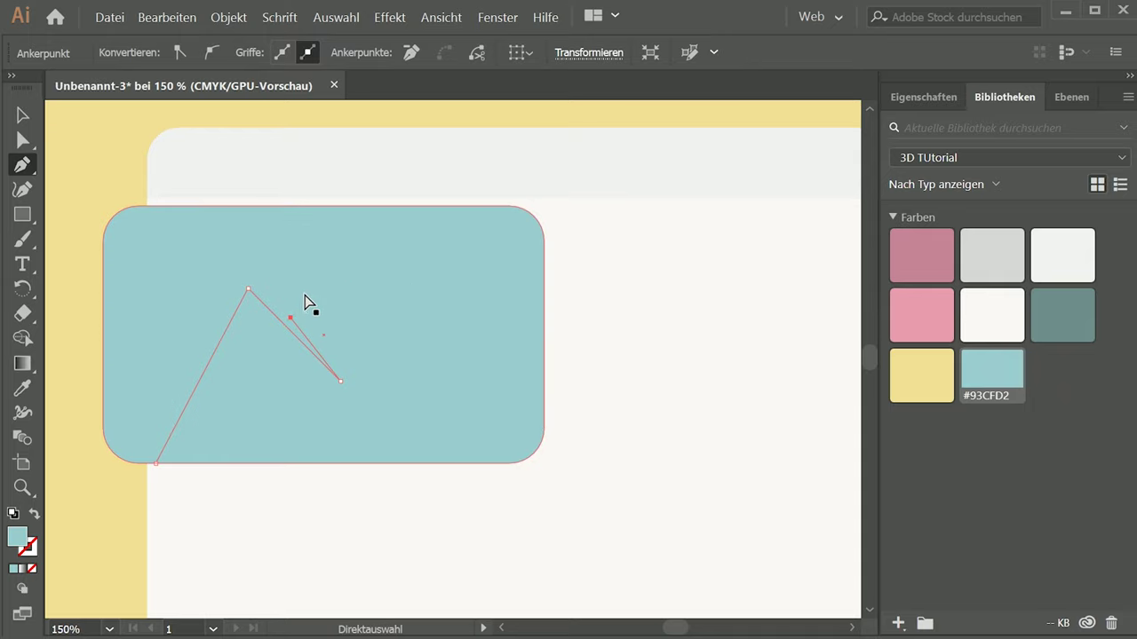
left_click(313, 339)
left_click(340, 308)
left_click(475, 462)
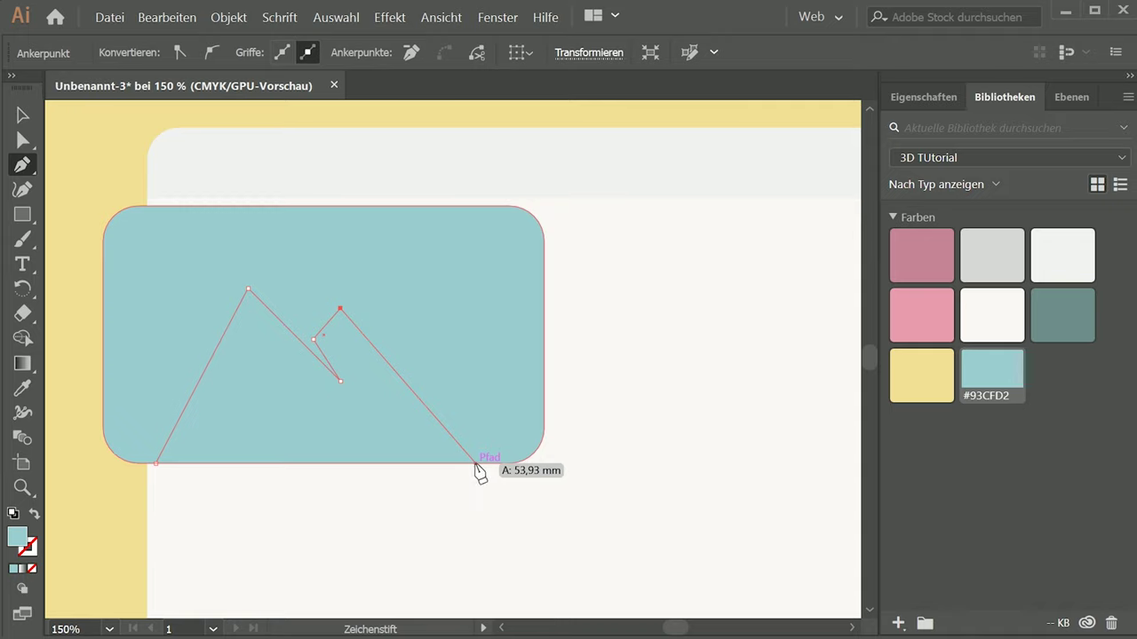
left_click(157, 462)
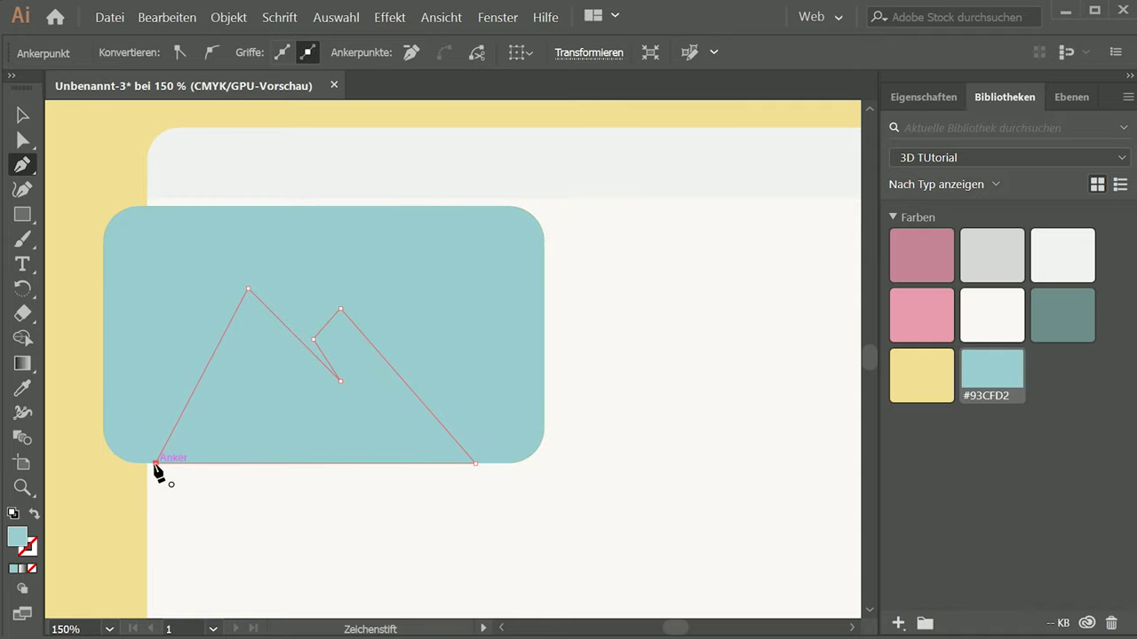
key("v")
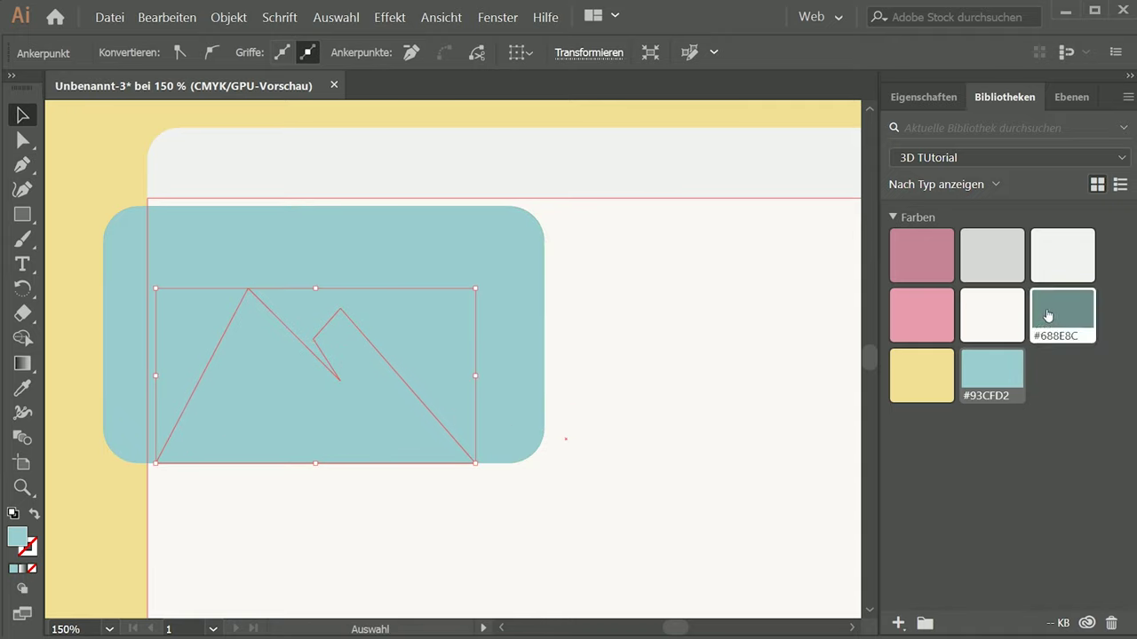
left_click(1062, 314)
left_click(78, 320)
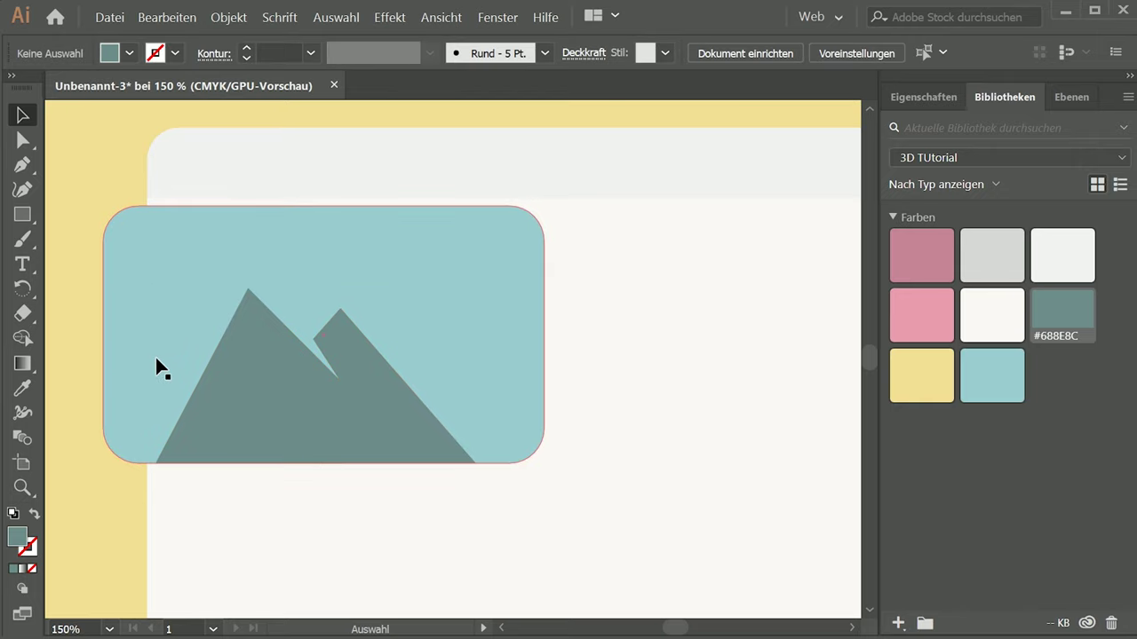
- Nudge the left peak and round both mountain peaks to 3.06 mm
key("a")
left_click(248, 318)
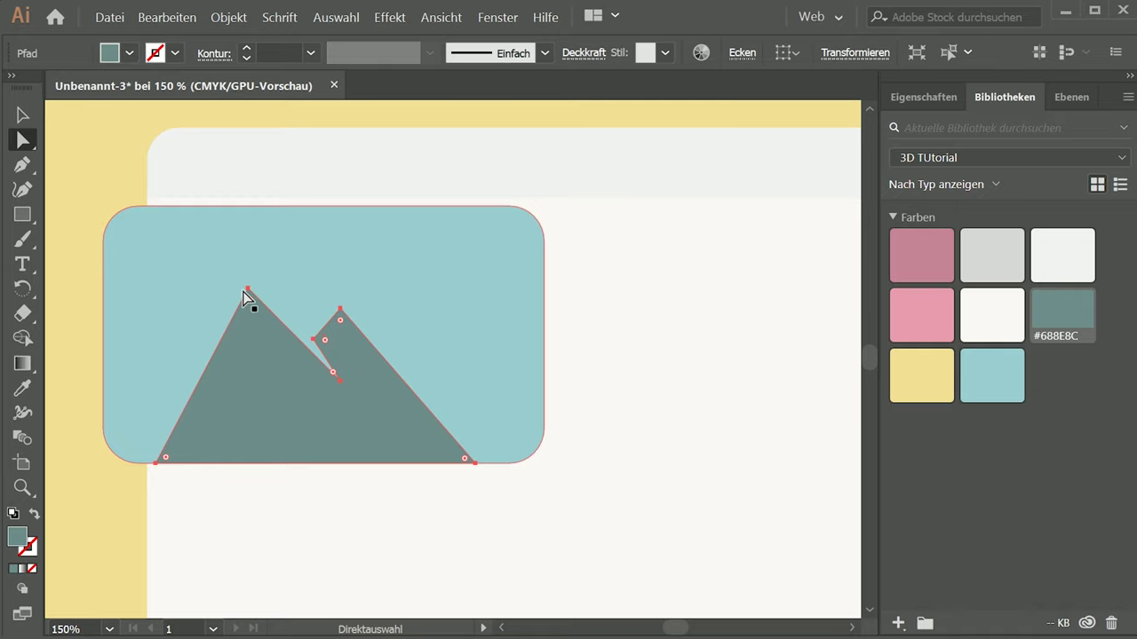
left_click_drag(248, 289, 266, 293)
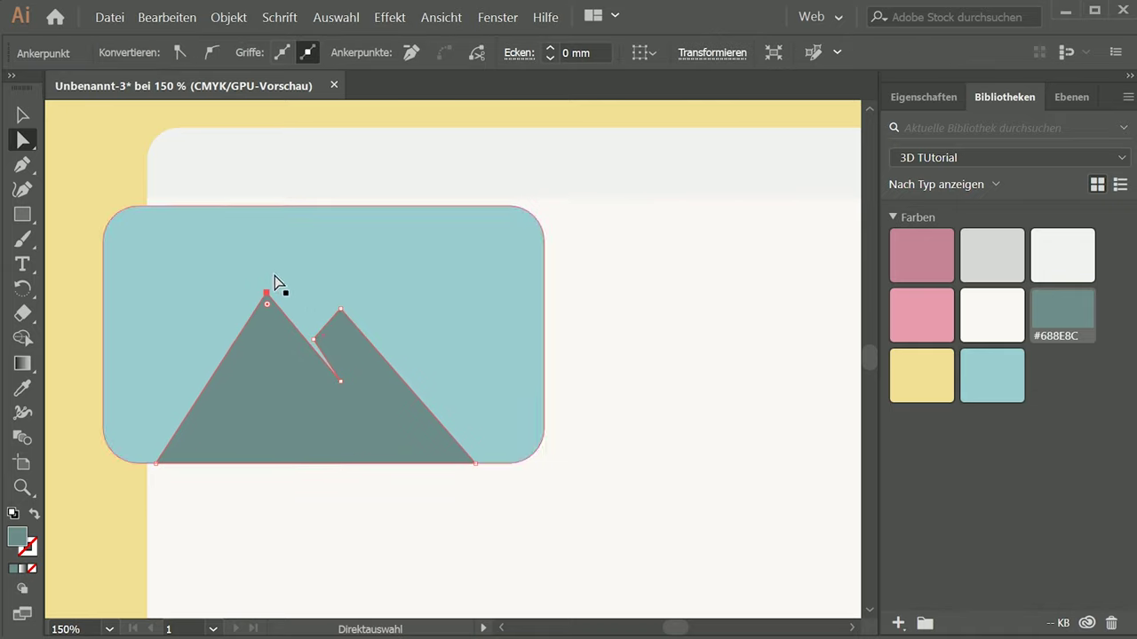
left_click(233, 279)
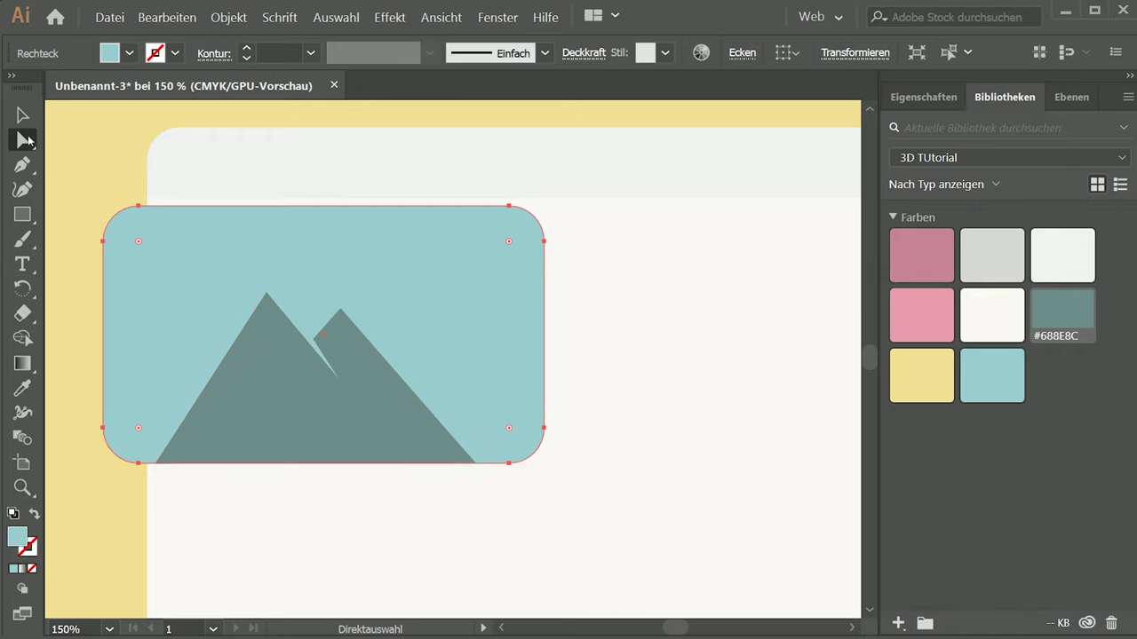
left_click(267, 294)
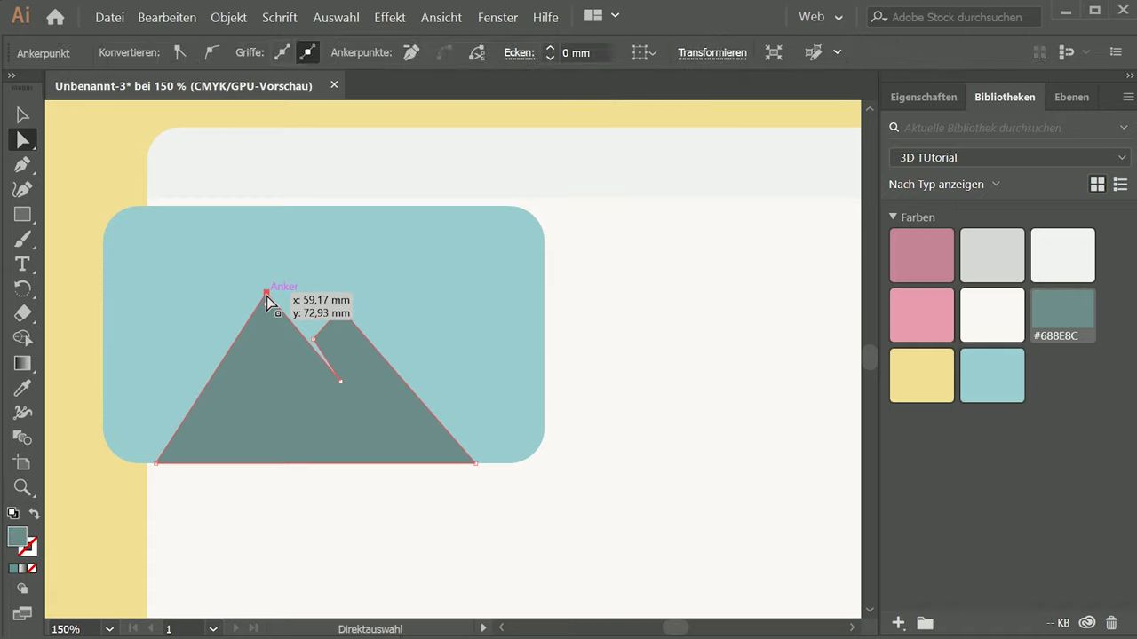
left_click(314, 342)
left_click(342, 310)
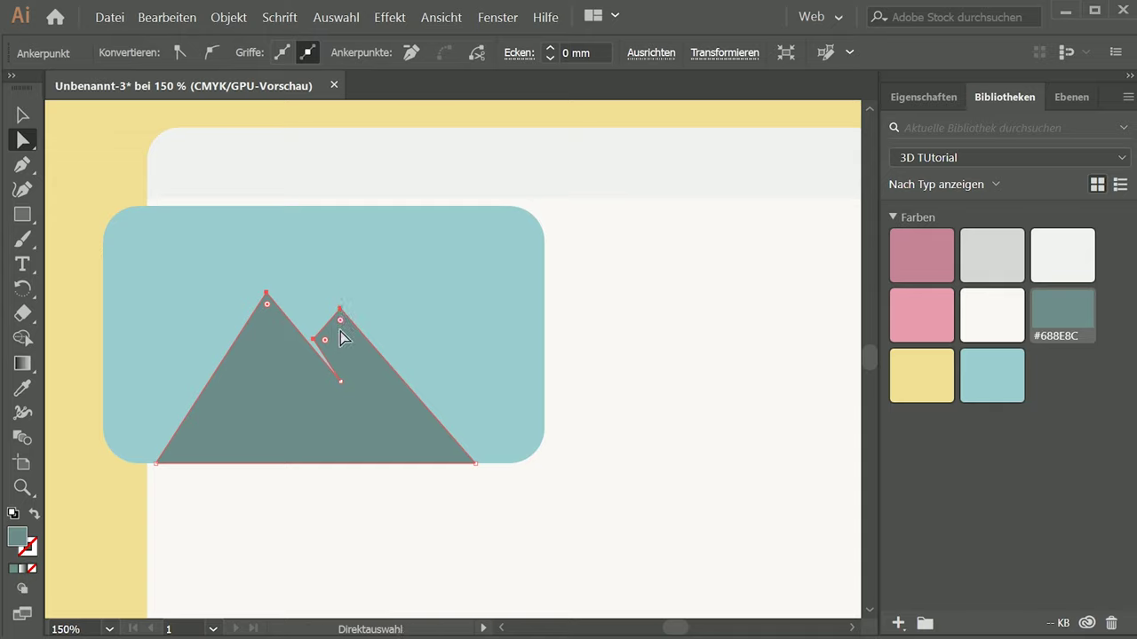
left_click_drag(267, 304, 274, 318)
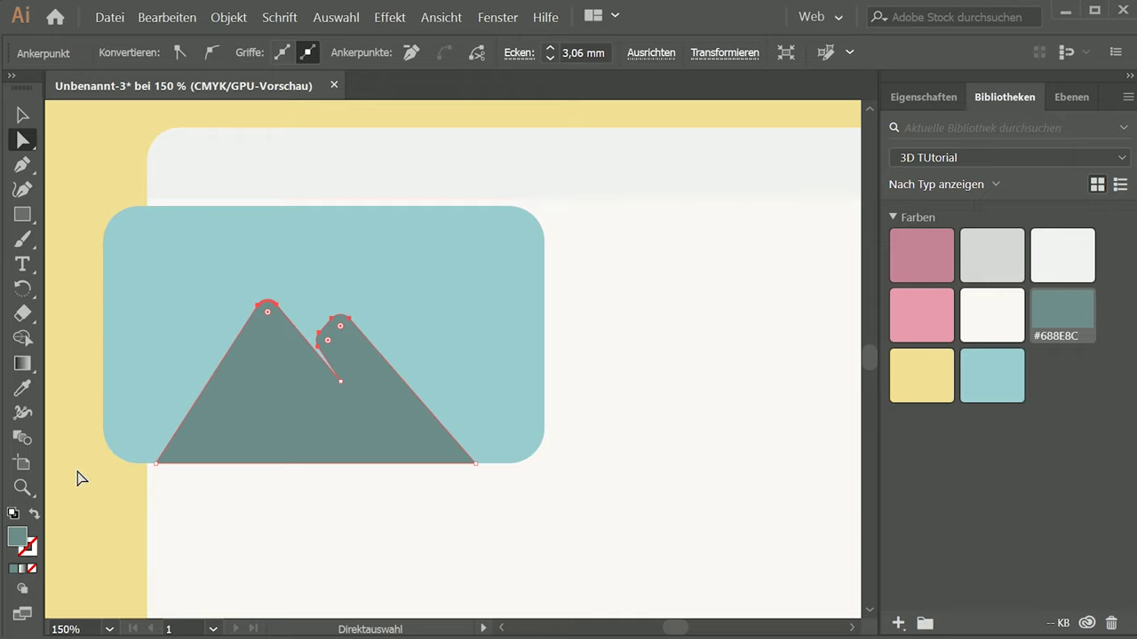
left_click(107, 490)
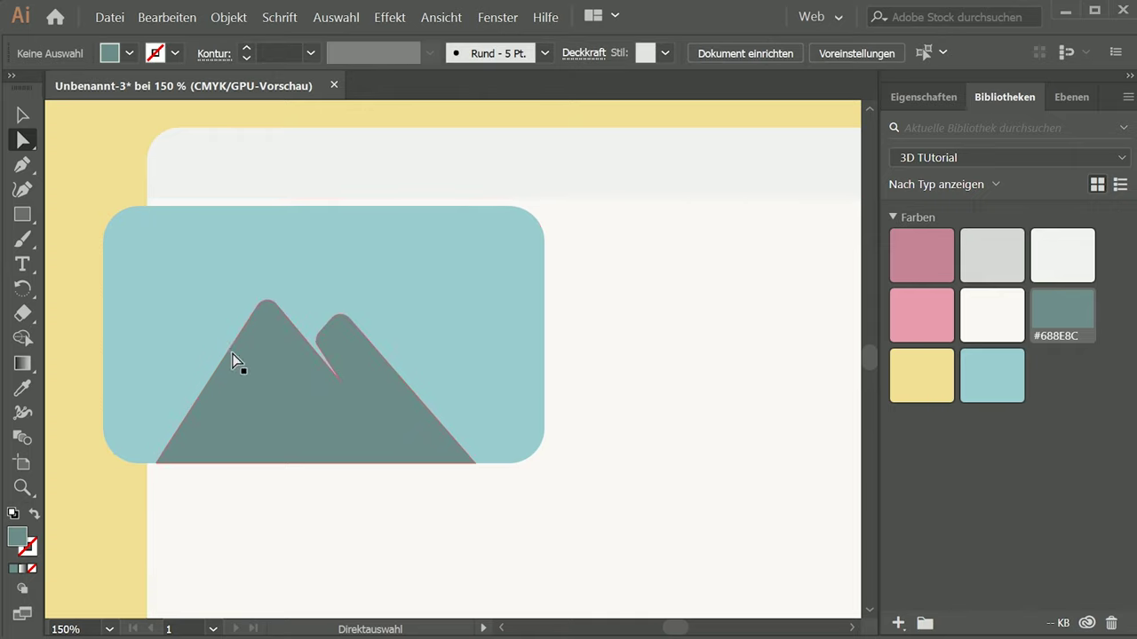
- Slightly round the sharp notch corner between the peaks
left_click(342, 384)
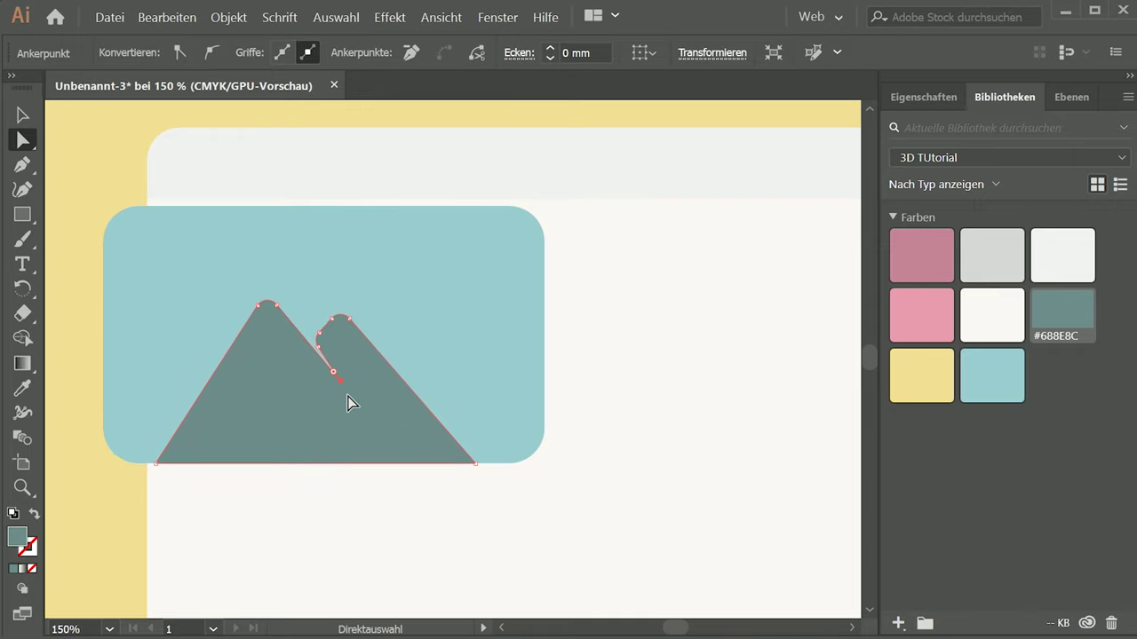
left_click_drag(335, 375, 323, 371)
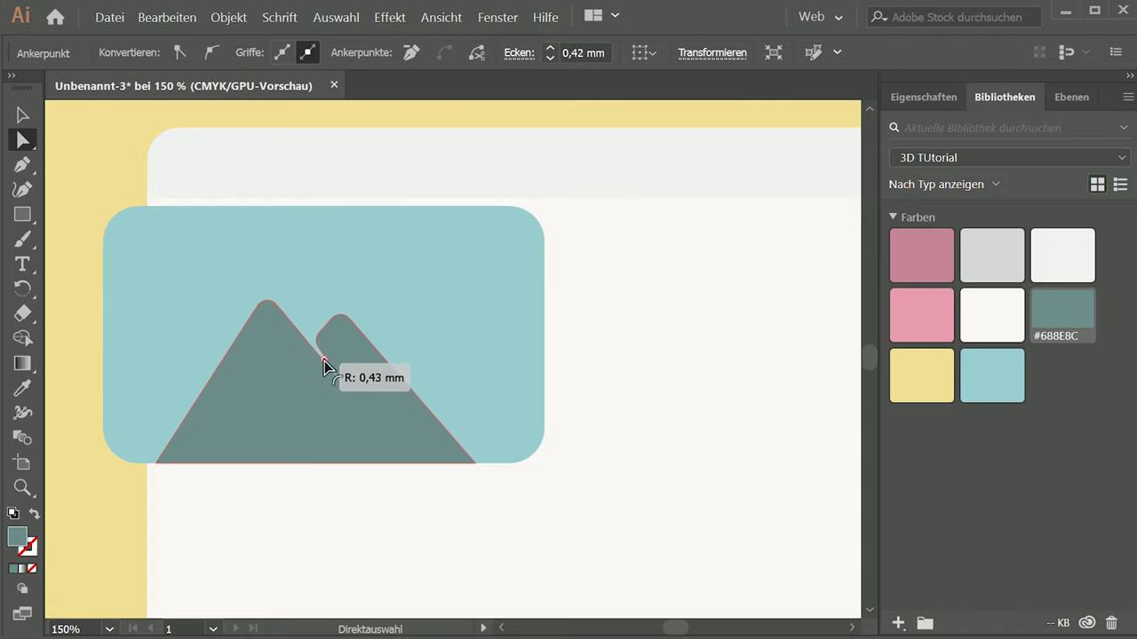
left_click(119, 532)
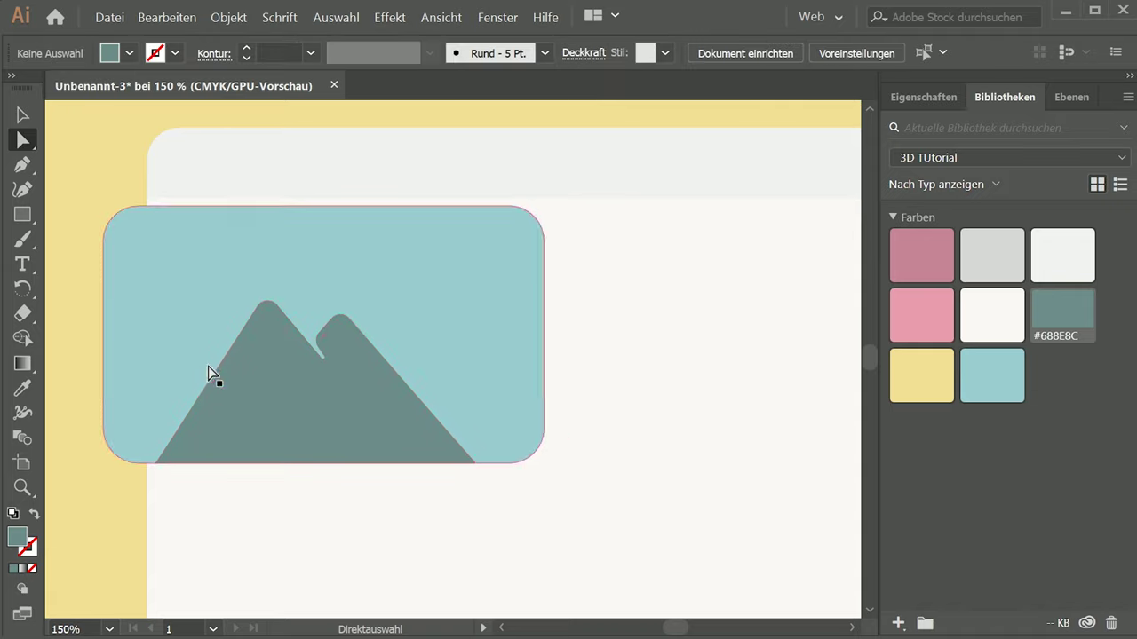
left_click(24, 215)
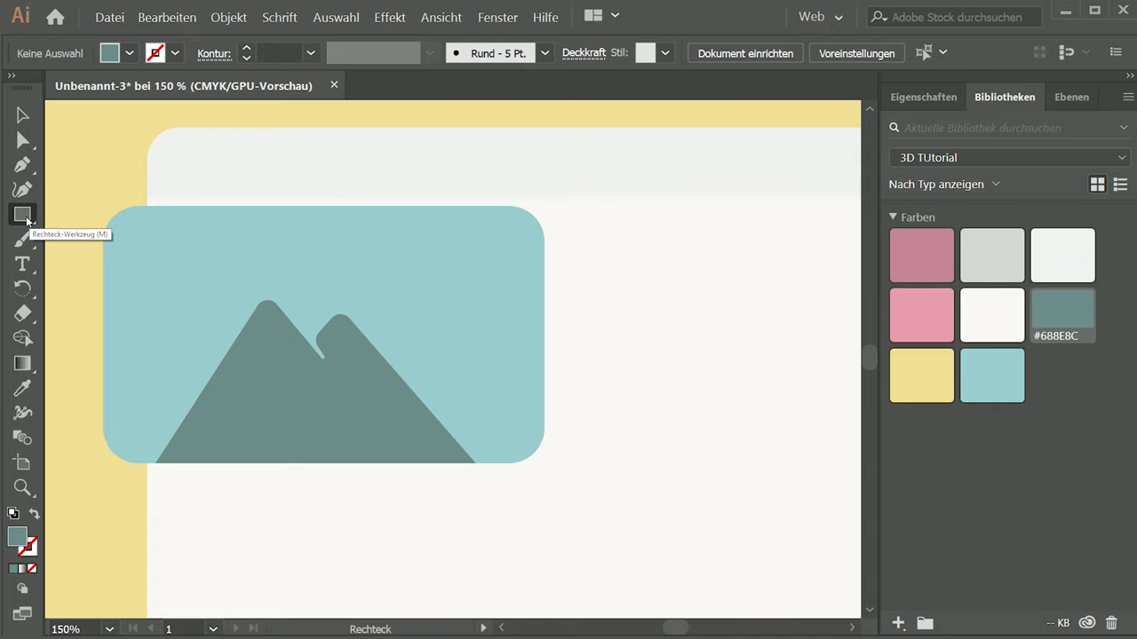
- Draw a dark teal circle sun above the left peak, then select sun, mountain and card
left_click(27, 220)
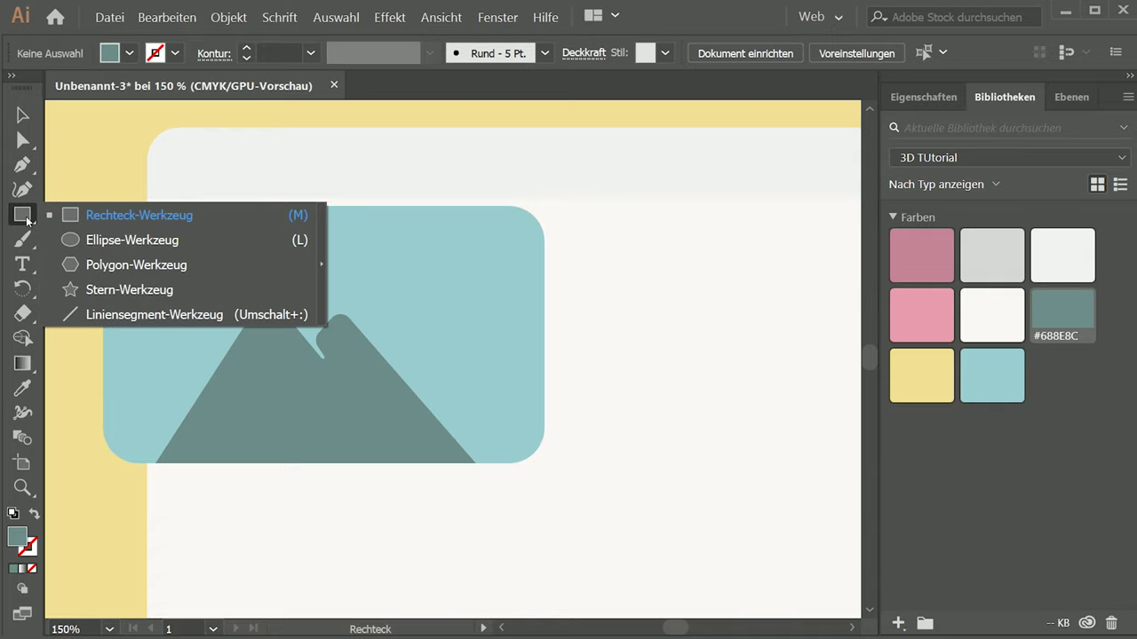
left_click(119, 242)
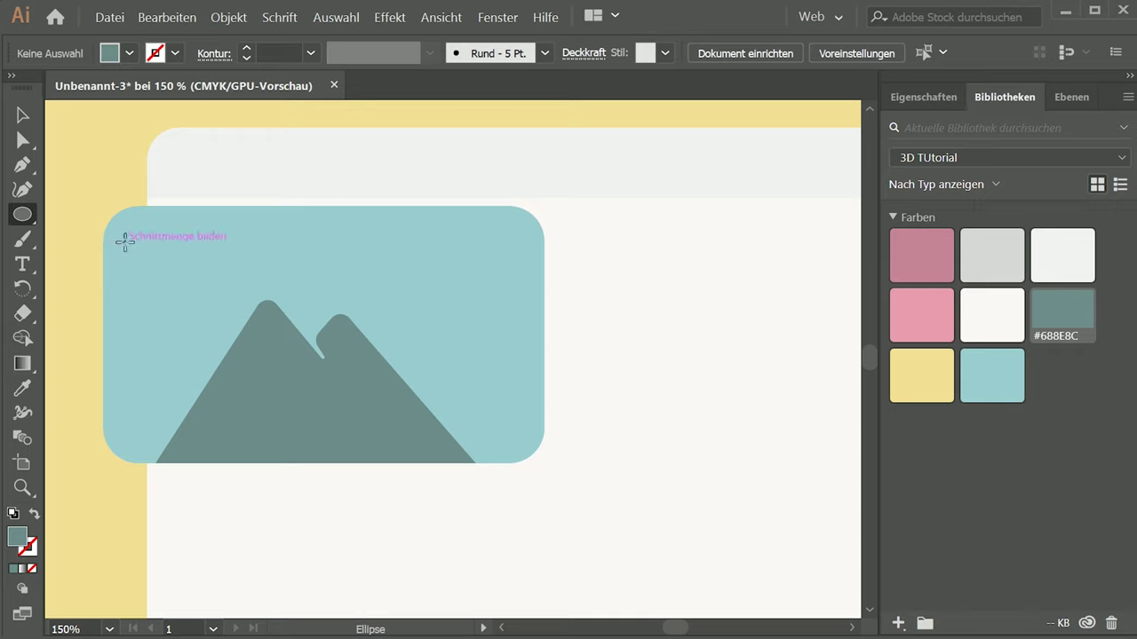
left_click_drag(124, 242, 190, 307)
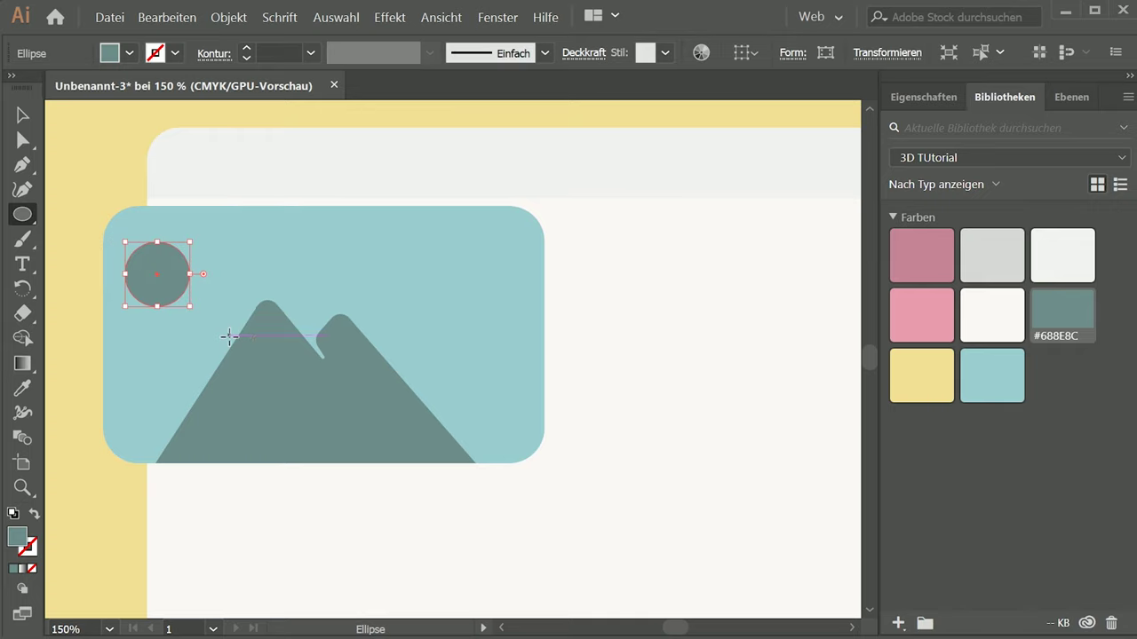
key("v")
left_click_drag(169, 282, 202, 288)
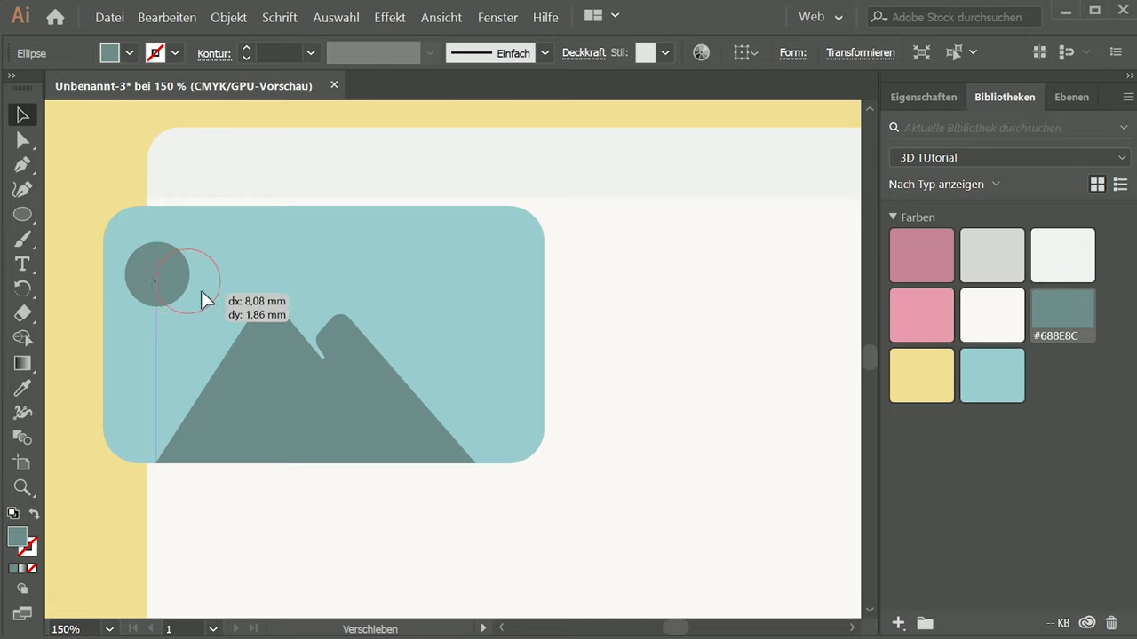
left_click(76, 287)
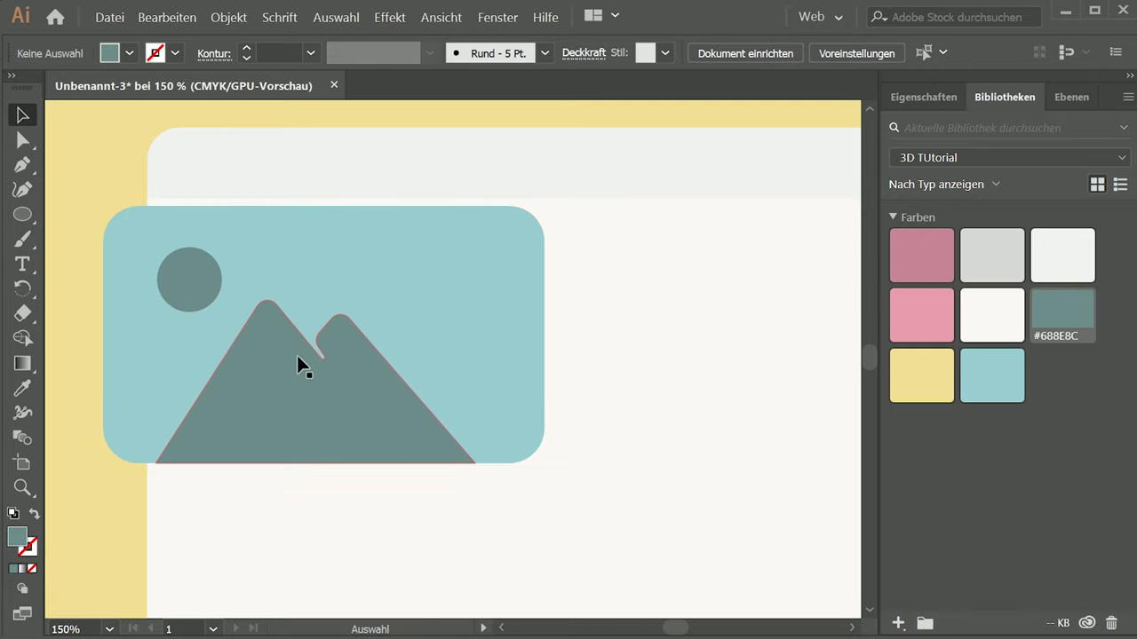
left_click(267, 414)
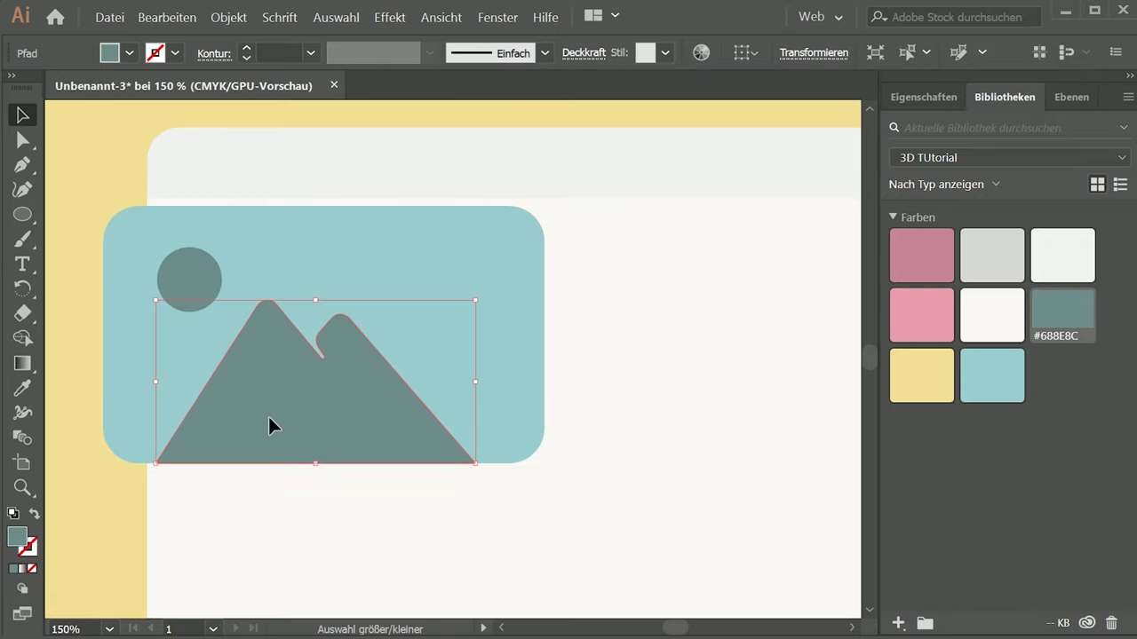
left_click(203, 282, "shift")
left_click(236, 234, "shift")
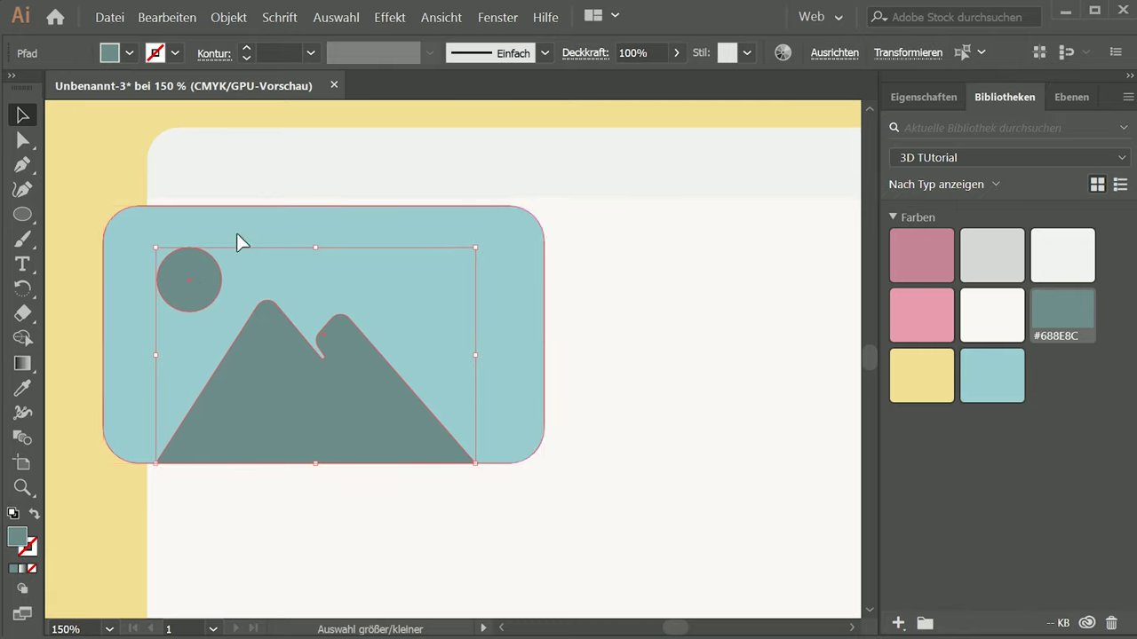
- Group the card, mountain and sun with Ctrl+G and name the group 'Img'
key("a")
key("ctrl+g")
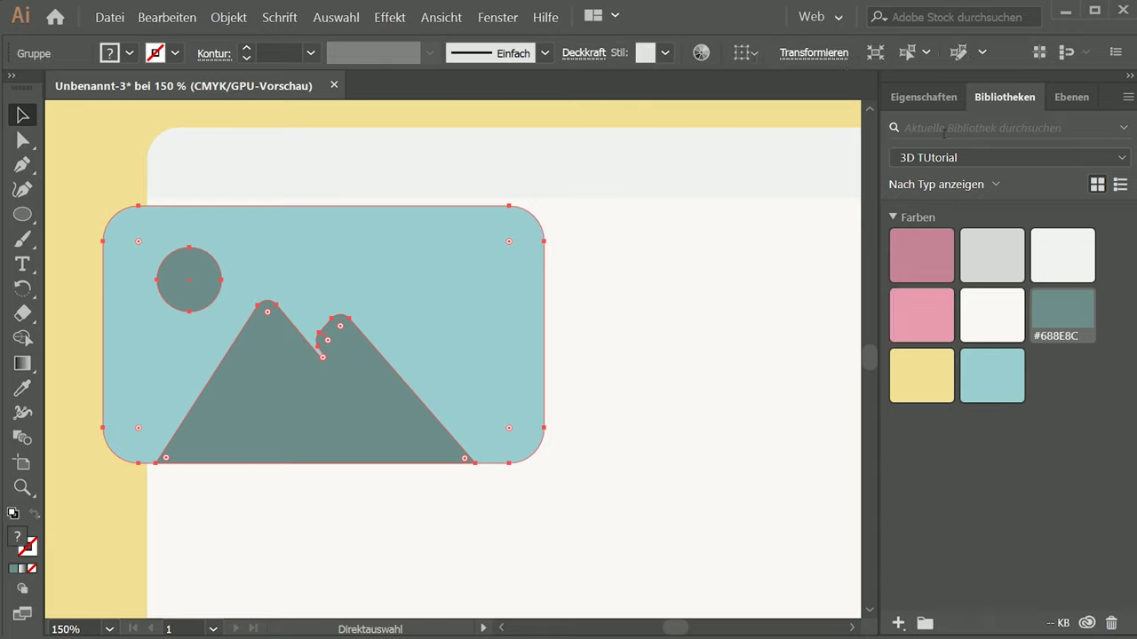
left_click(1072, 97)
double_click(1039, 150)
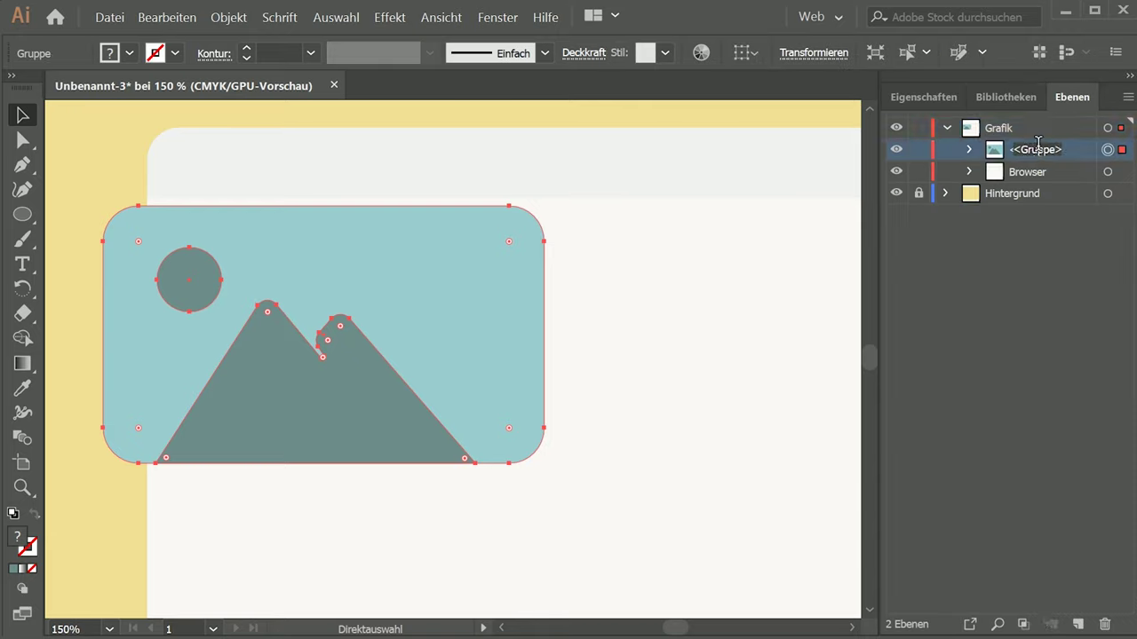
type("IMg")
key("Return")
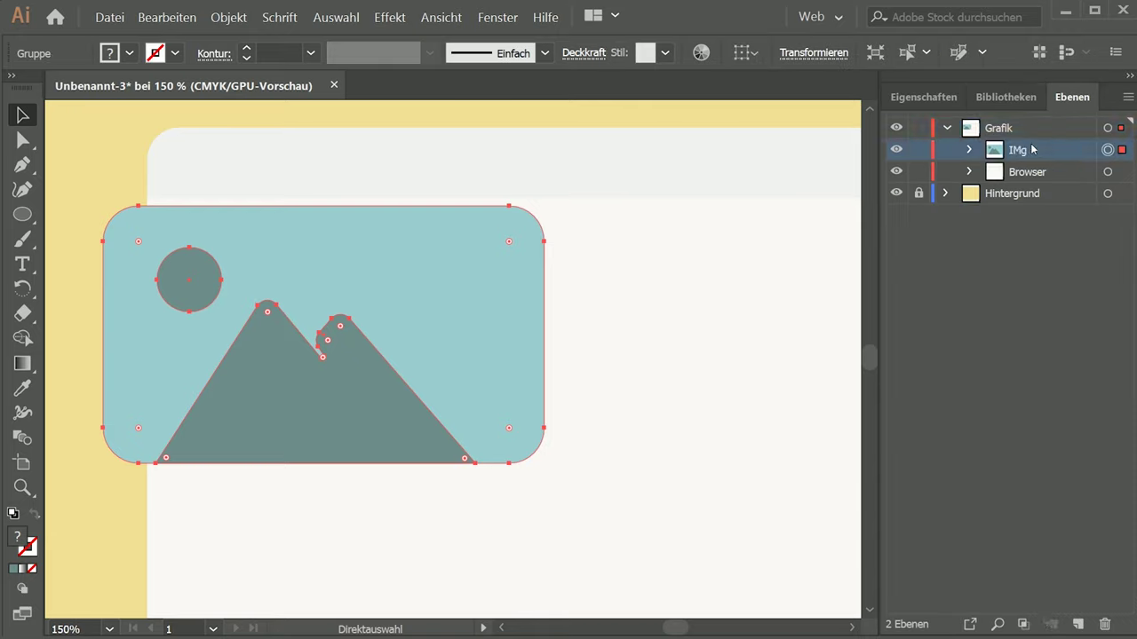
double_click(1028, 150)
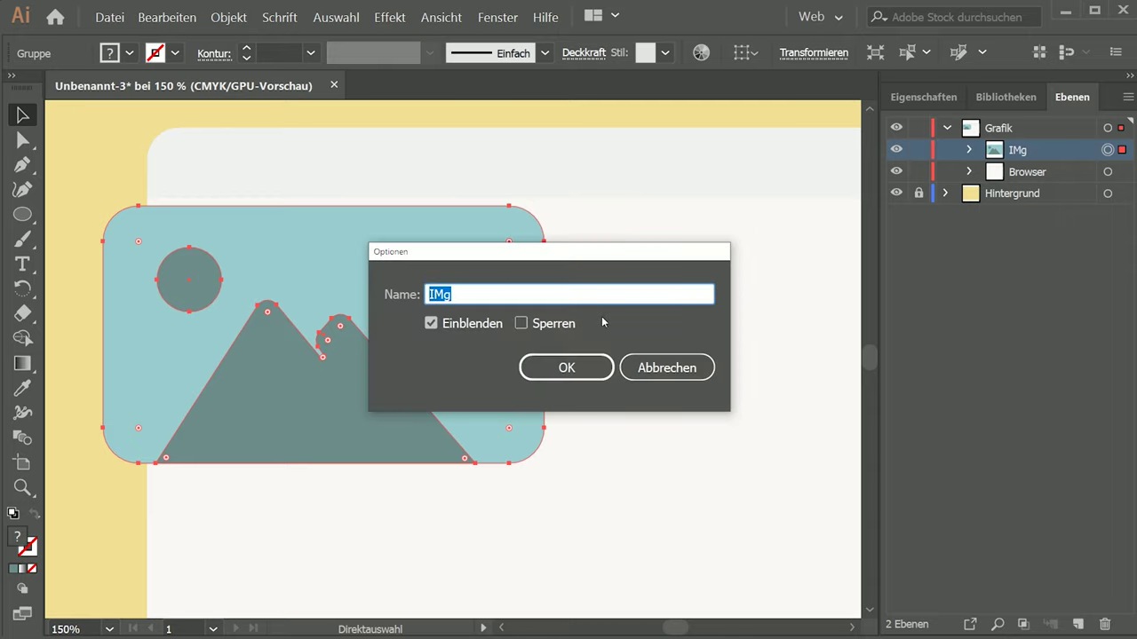
type("Img")
key("Return")
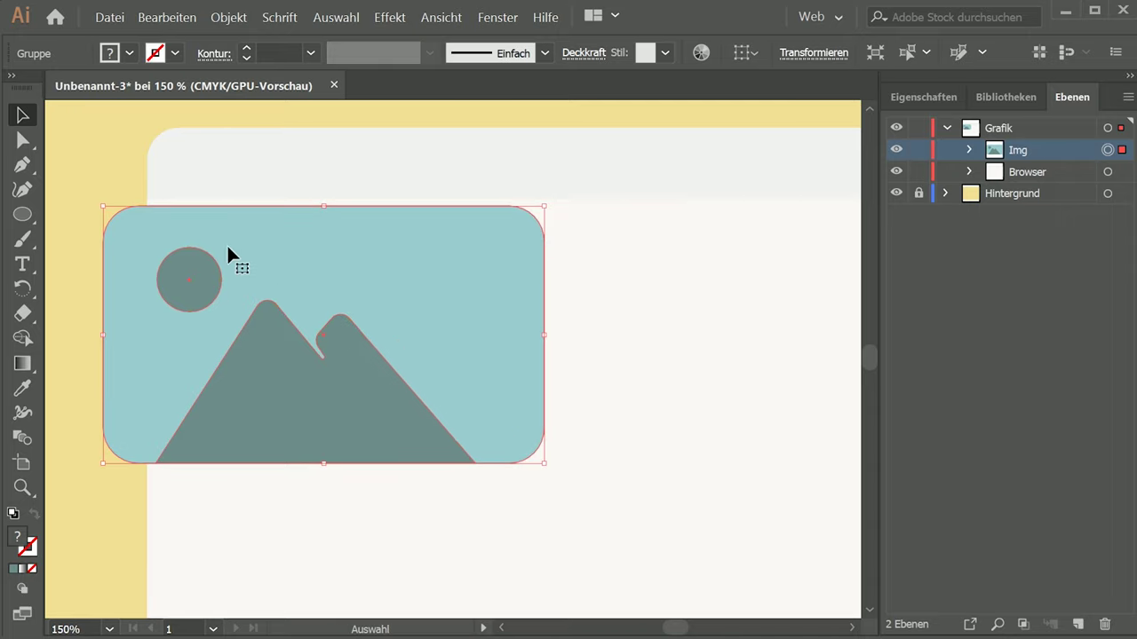
left_click(114, 151)
key("ctrl+minus")
key("ctrl+minus")
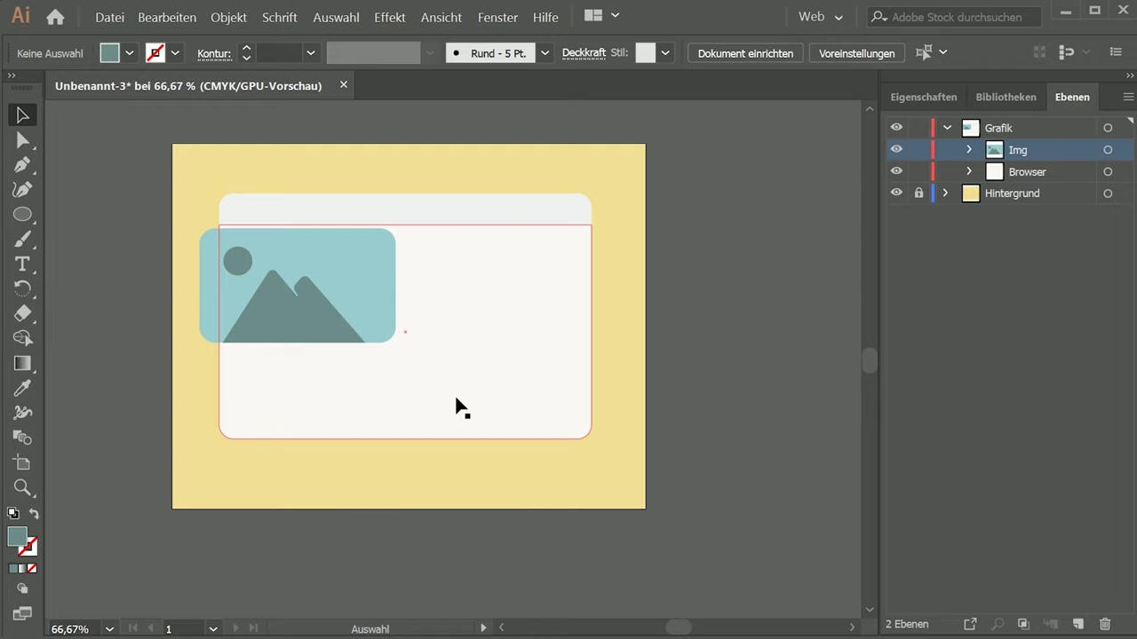
- Draw a rectangle over the browser's top-right corner, fill it pink #F29CAE and round its corners
key("ctrl+1")
left_click_drag(492, 356, 465, 393)
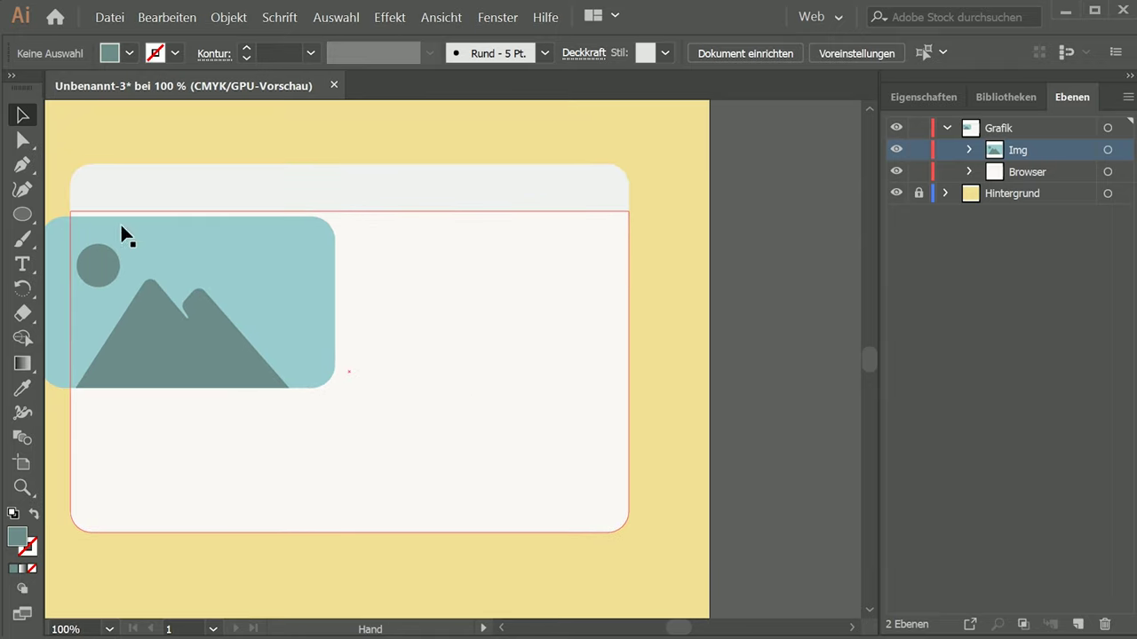
left_click_drag(22, 214, 89, 213)
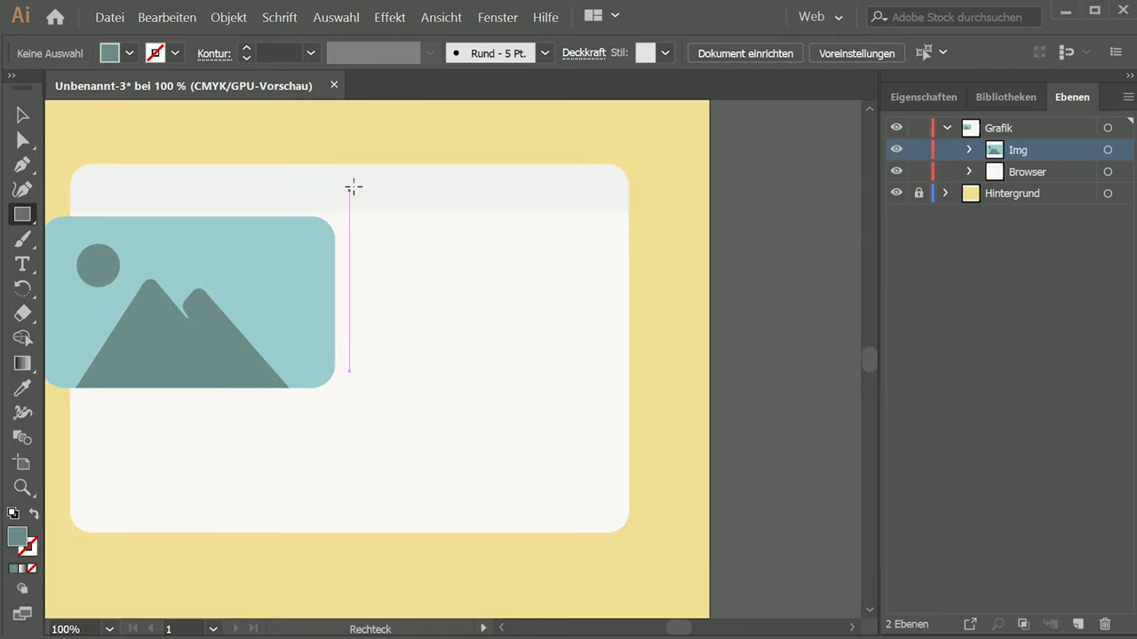
left_click_drag(384, 142, 648, 249)
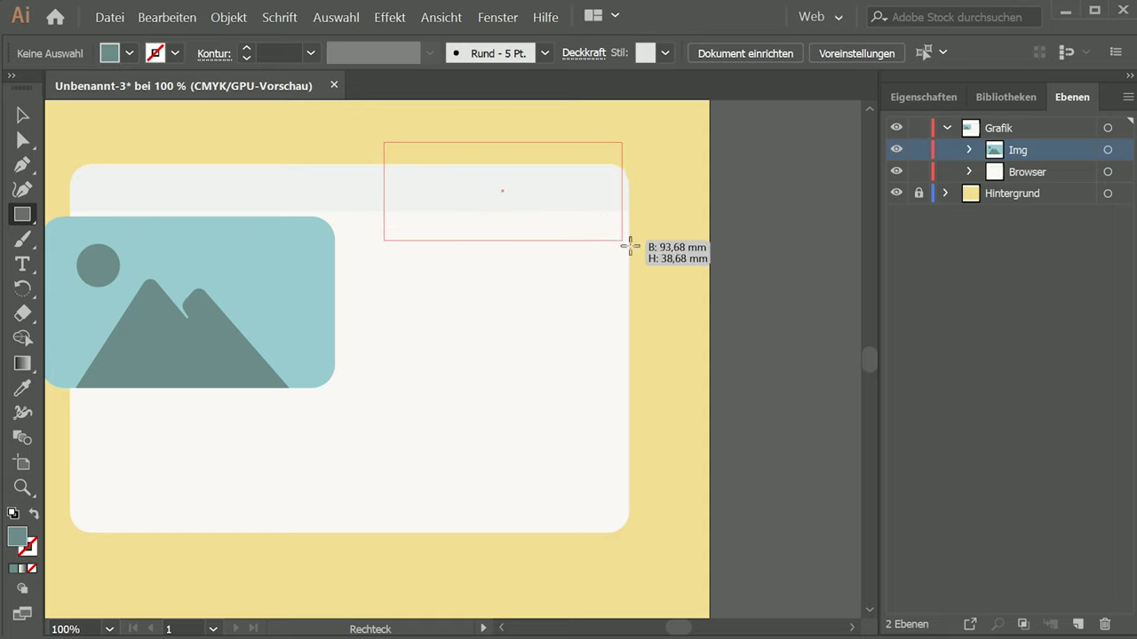
left_click(986, 98)
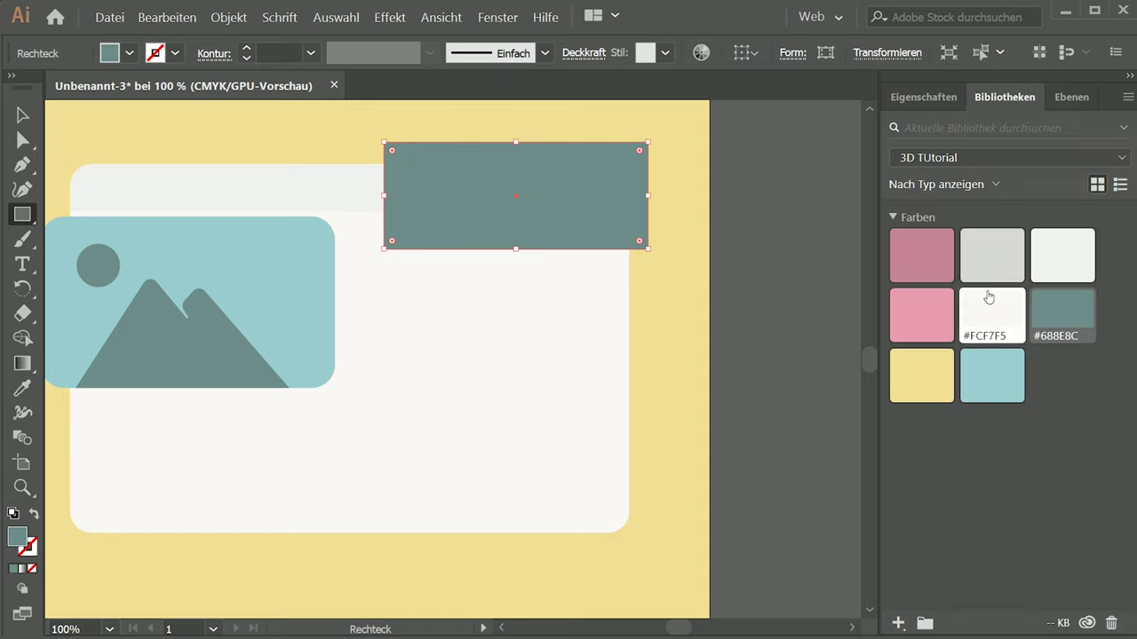
left_click(921, 315)
key("v")
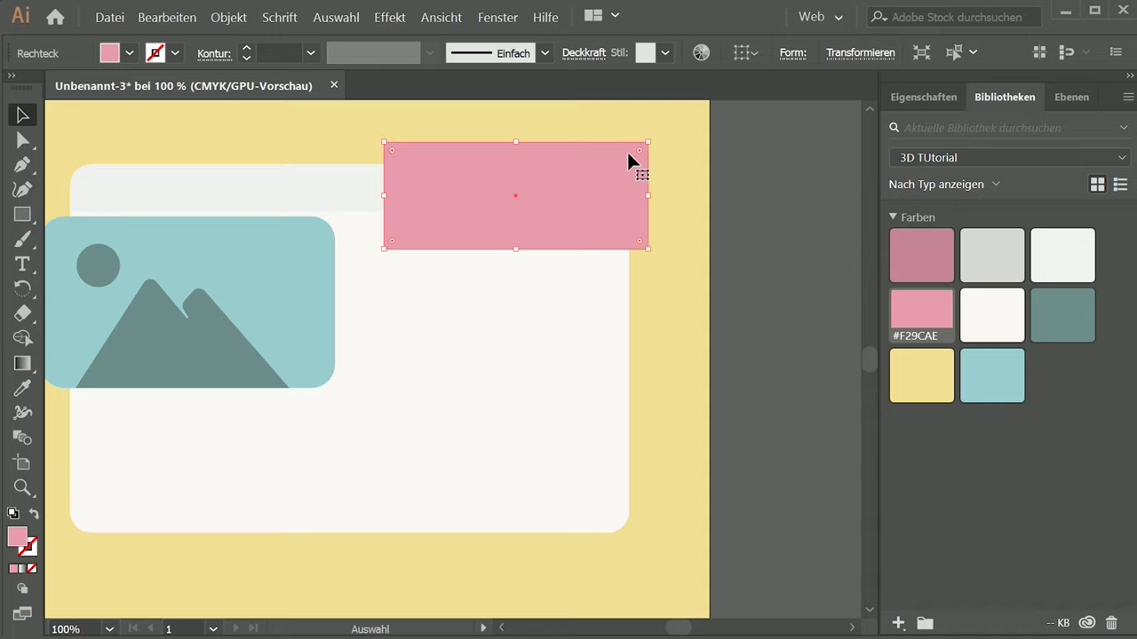
left_click_drag(640, 151, 630, 156)
left_click(705, 168)
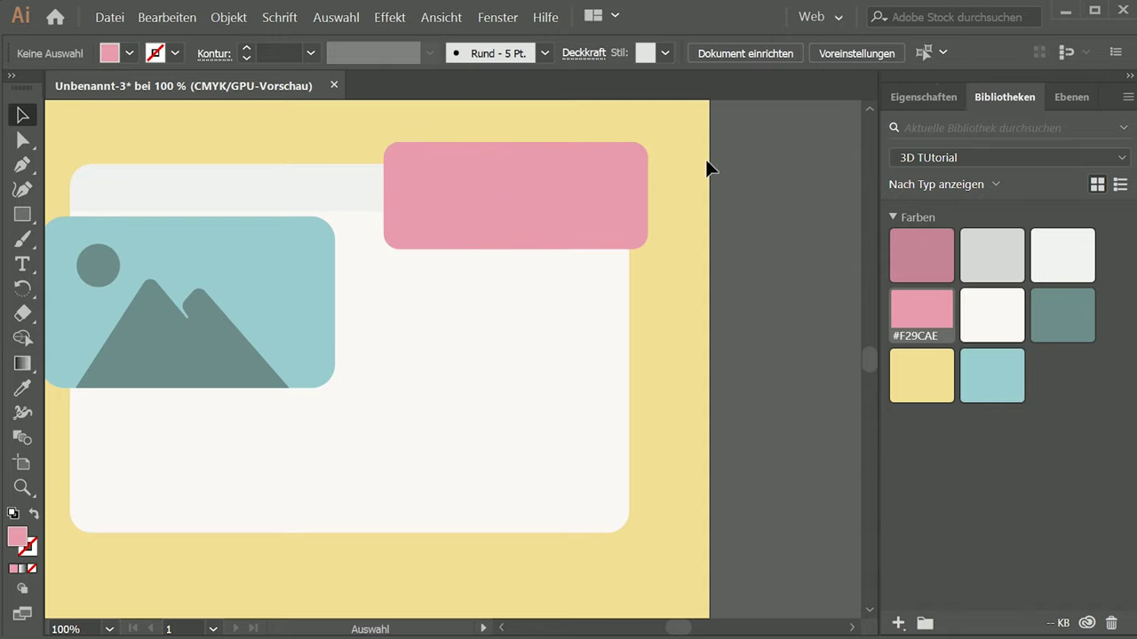
- Make a scaled-down copy of the pink rounded rectangle as a small square at its left end
scroll(567, 191, "up", 2)
left_click_drag(566, 186, 492, 304)
left_click(492, 304)
key("a")
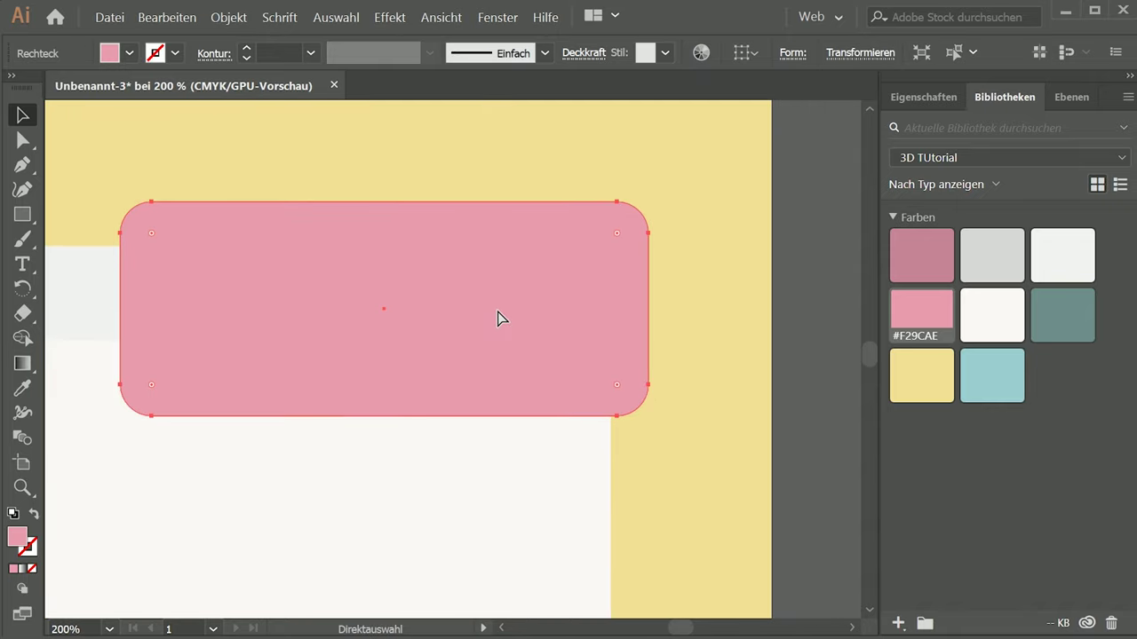
key("v")
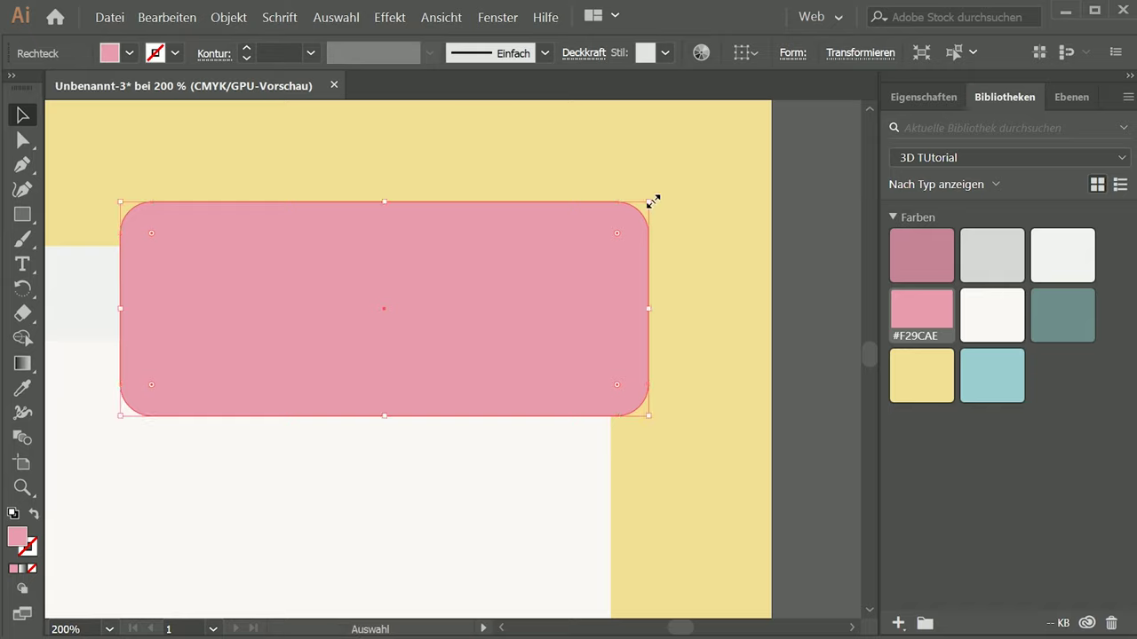
mouse_move(653, 205)
left_mouse_down()
mouse_move(513, 264)
mouse_move(289, 265)
left_mouse_up()
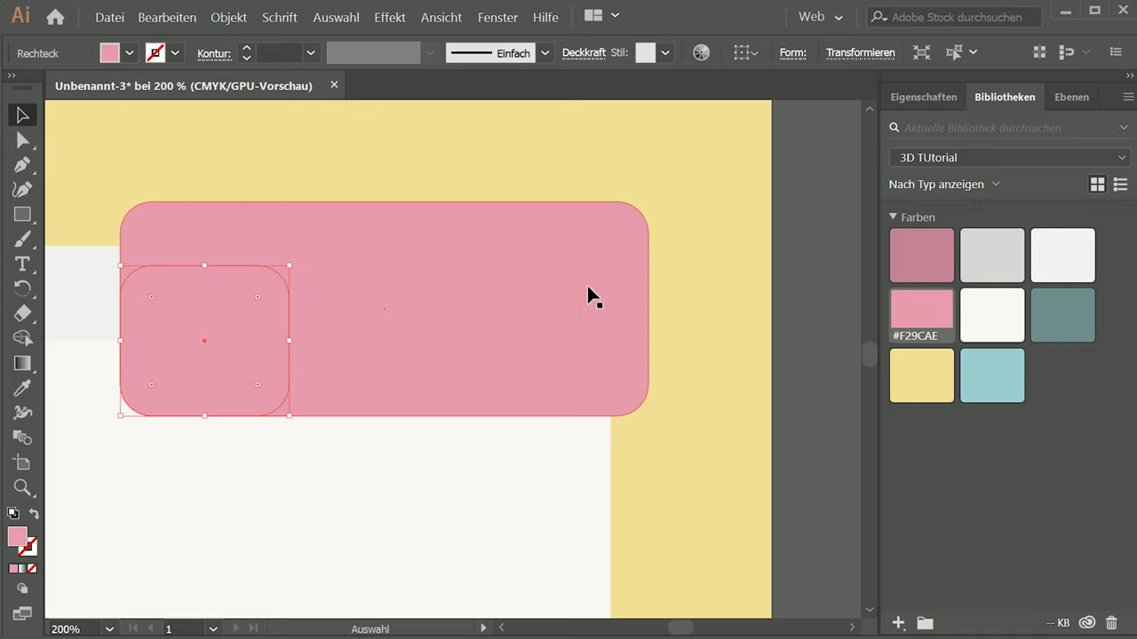
- Fill the small square darker pink #CF8496, bring it to the front and move it into the card's left side
left_click(924, 250)
right_click(263, 309)
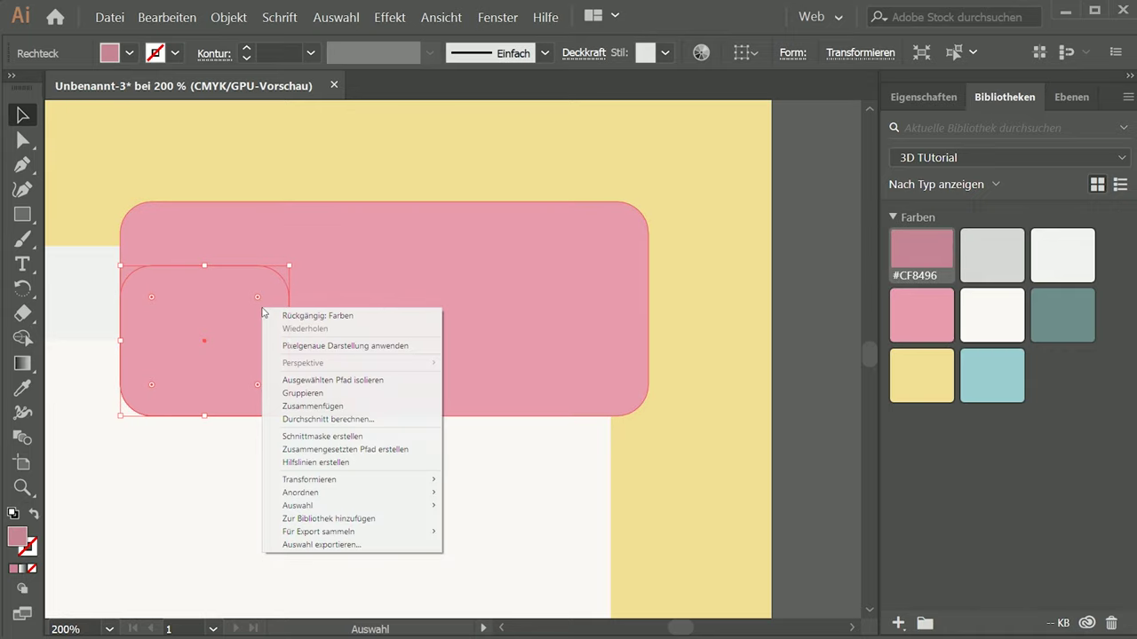
mouse_move(300, 492)
left_click(519, 494)
mouse_move(213, 335)
left_mouse_down()
mouse_move(237, 299)
mouse_move(244, 307)
left_mouse_up()
- Align the small square and the pink card on their vertical centres
left_click(451, 298, "shift")
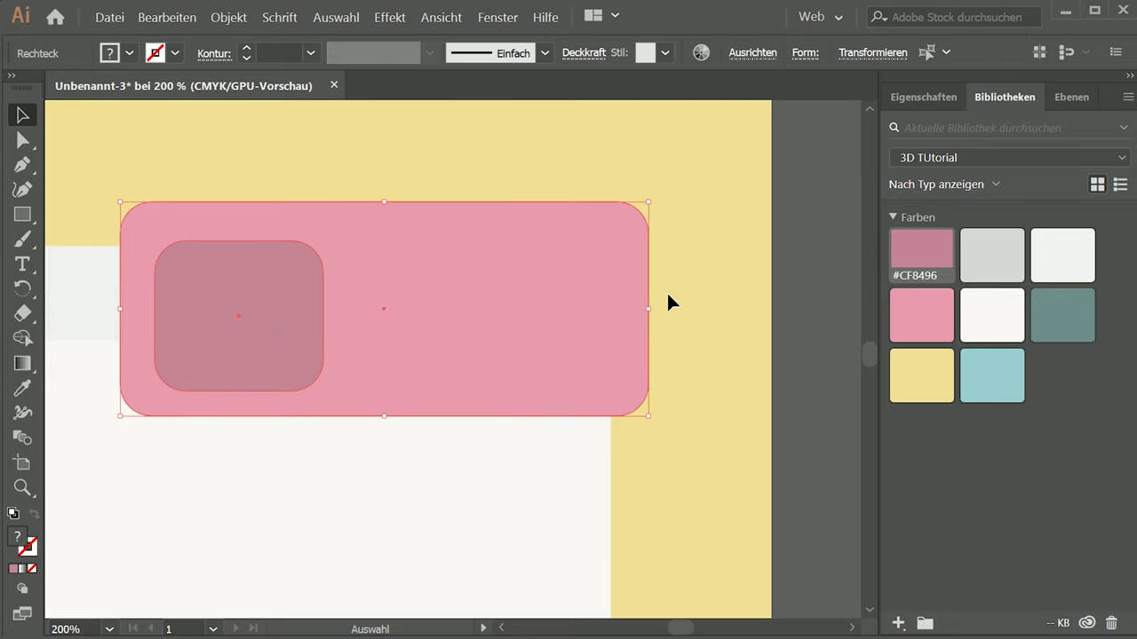
left_click(901, 100)
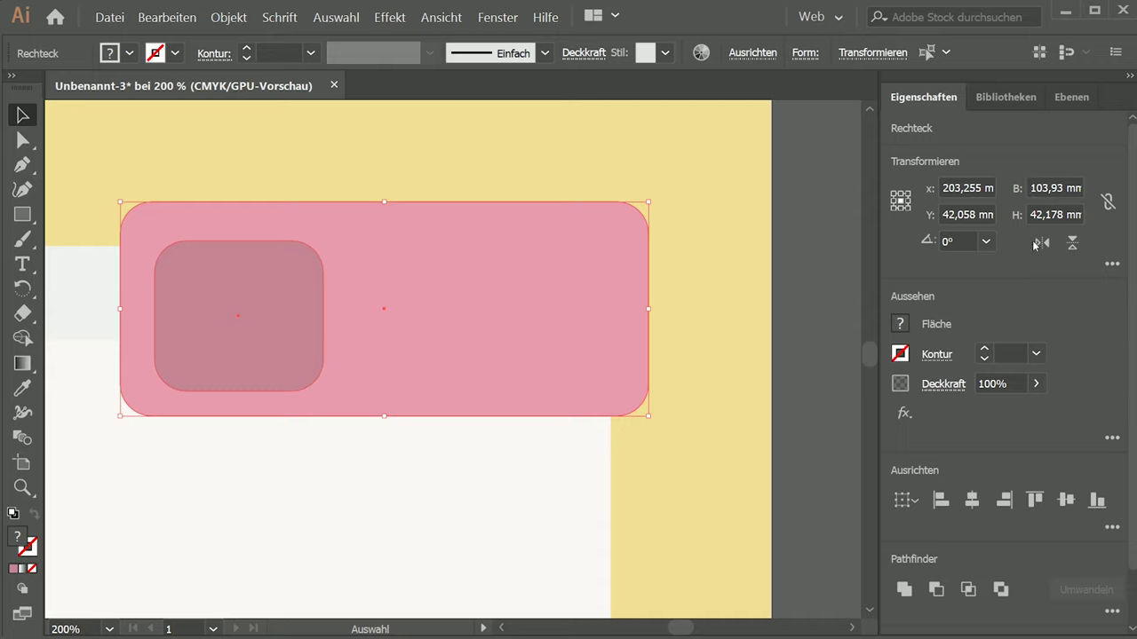
left_click(1066, 500)
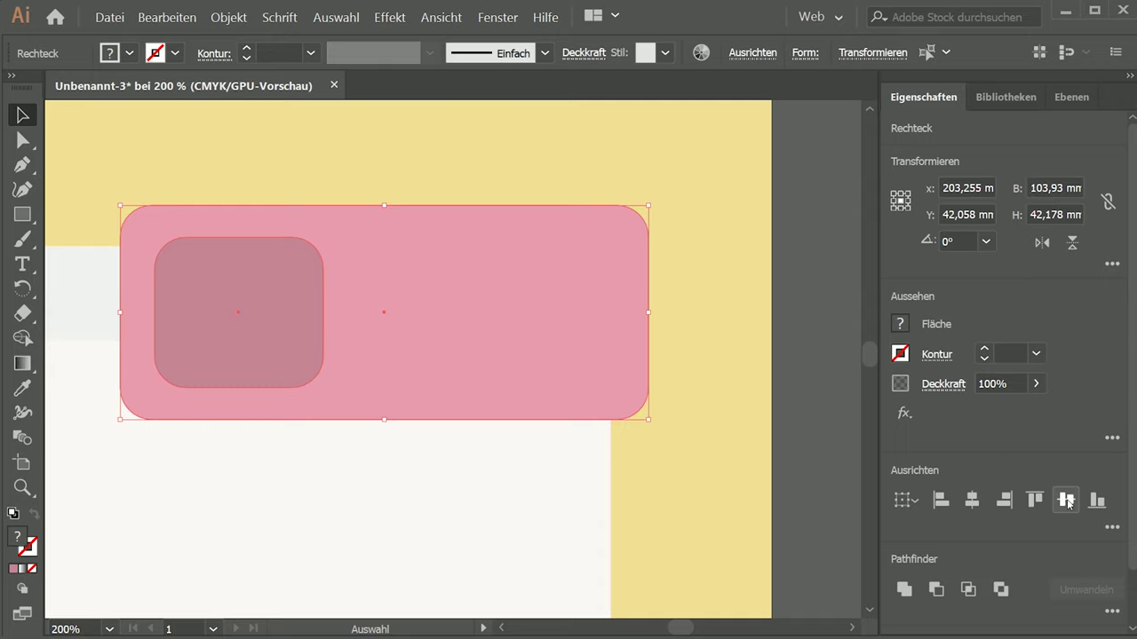
left_click(780, 234)
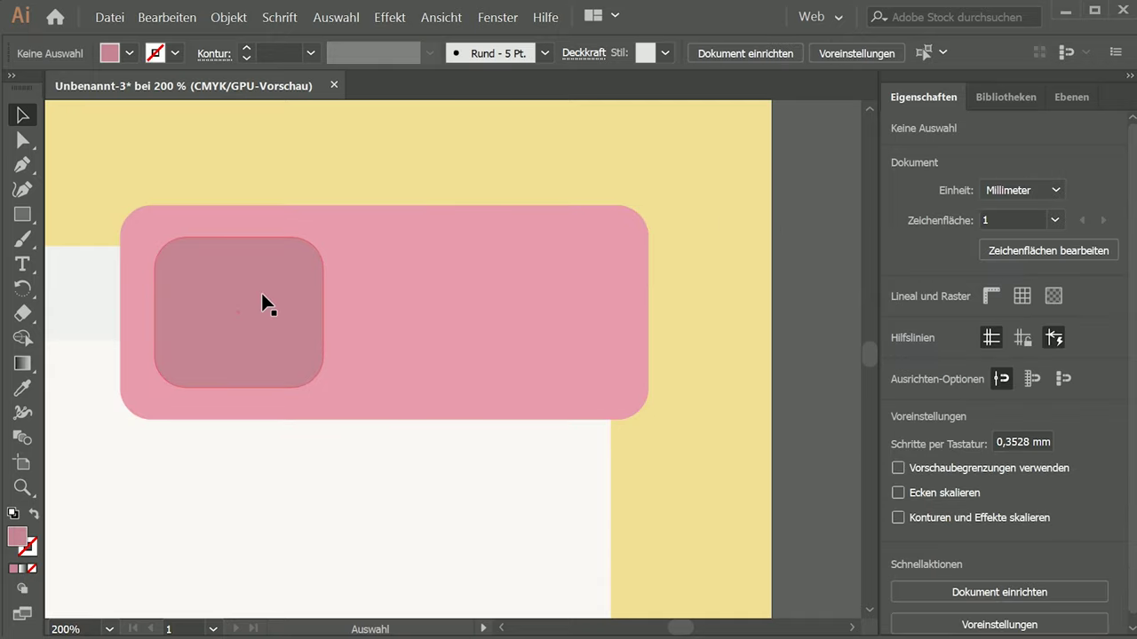
left_click(271, 293)
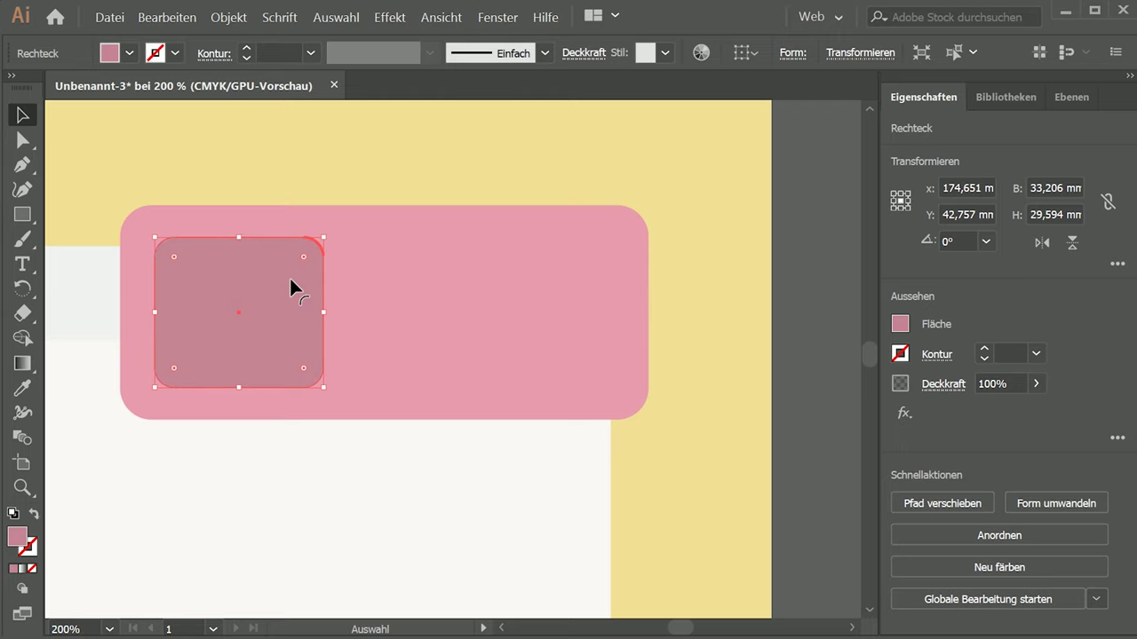
left_click(727, 204)
left_click(273, 290)
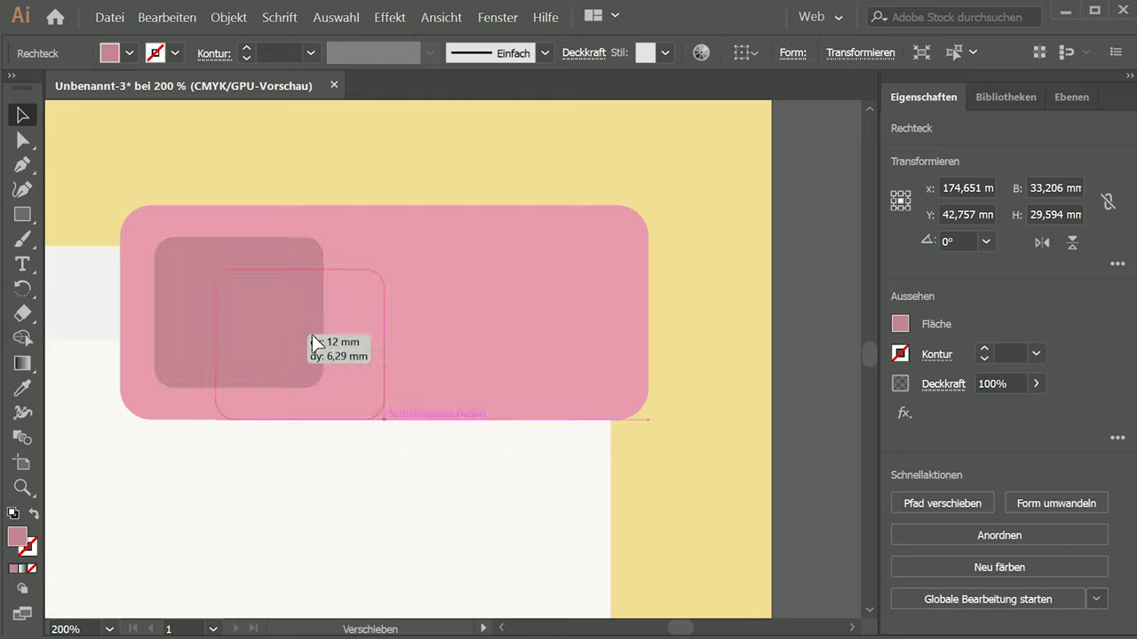
- Duplicate the square to its right and reshape the copy into a thick, less-rounded title bar
left_click_drag(275, 292, 479, 311)
left_click_drag(563, 270, 577, 256)
mouse_move(498, 400)
left_mouse_down()
mouse_move(521, 275)
mouse_move(481, 250)
mouse_move(563, 252)
left_mouse_up()
key("a")
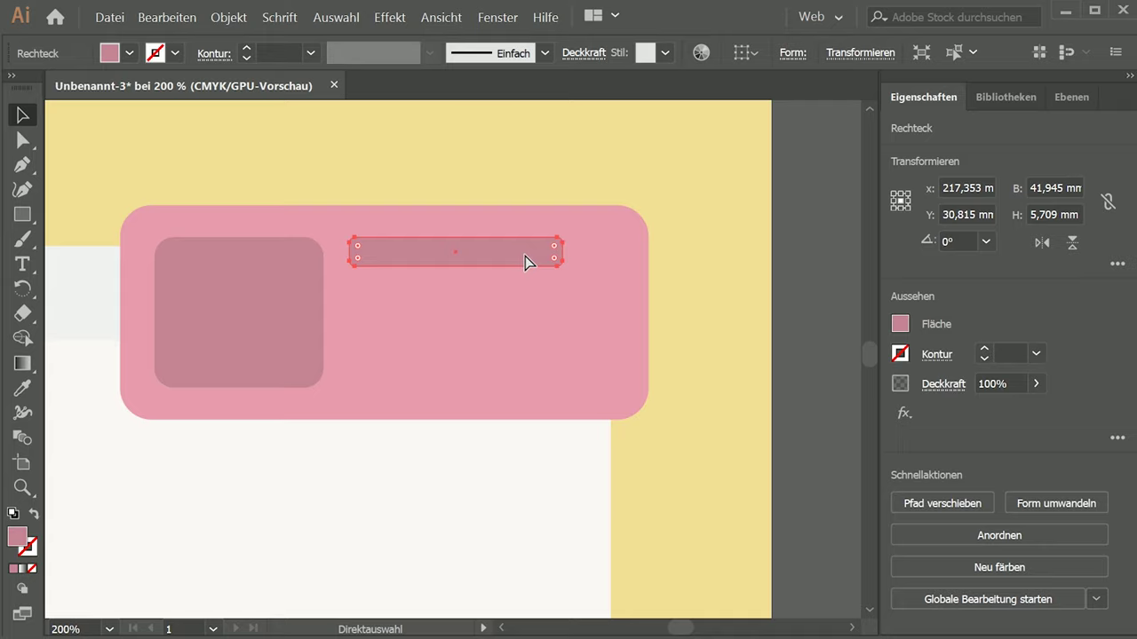
key("v")
- Duplicate the title bar below as a shortened thin line and copy it to the left
mouse_move(496, 252)
left_mouse_down()
mouse_move(496, 307)
mouse_move(459, 309)
left_mouse_up()
scroll(481, 313, "up", 1)
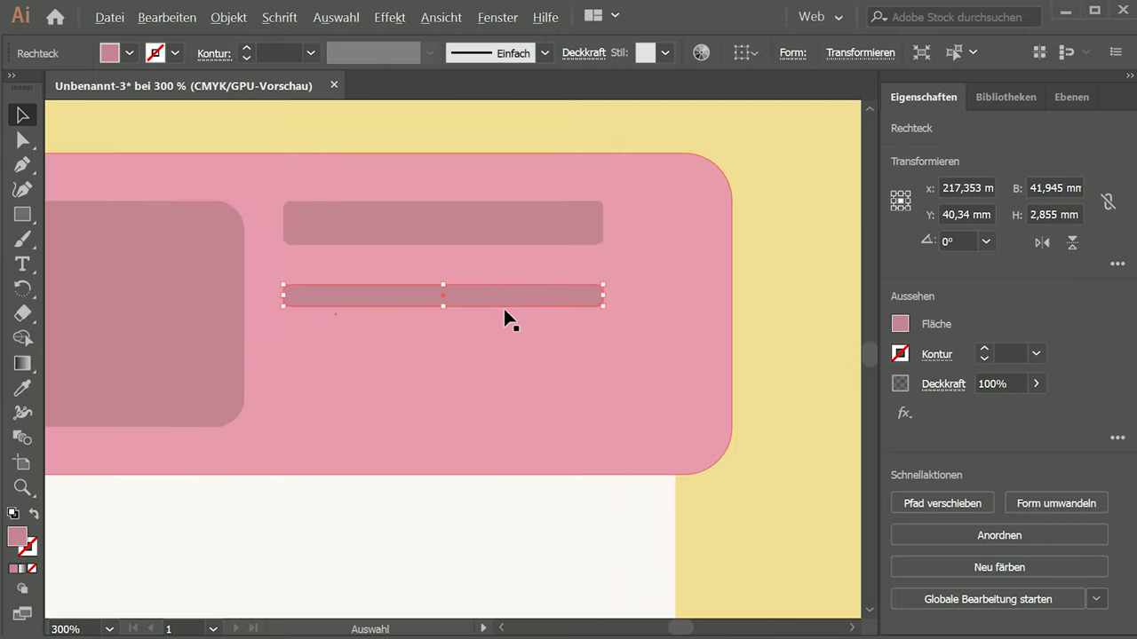
mouse_move(606, 296)
left_mouse_down()
mouse_move(480, 297)
mouse_move(625, 295)
left_mouse_up()
key("a")
key("v")
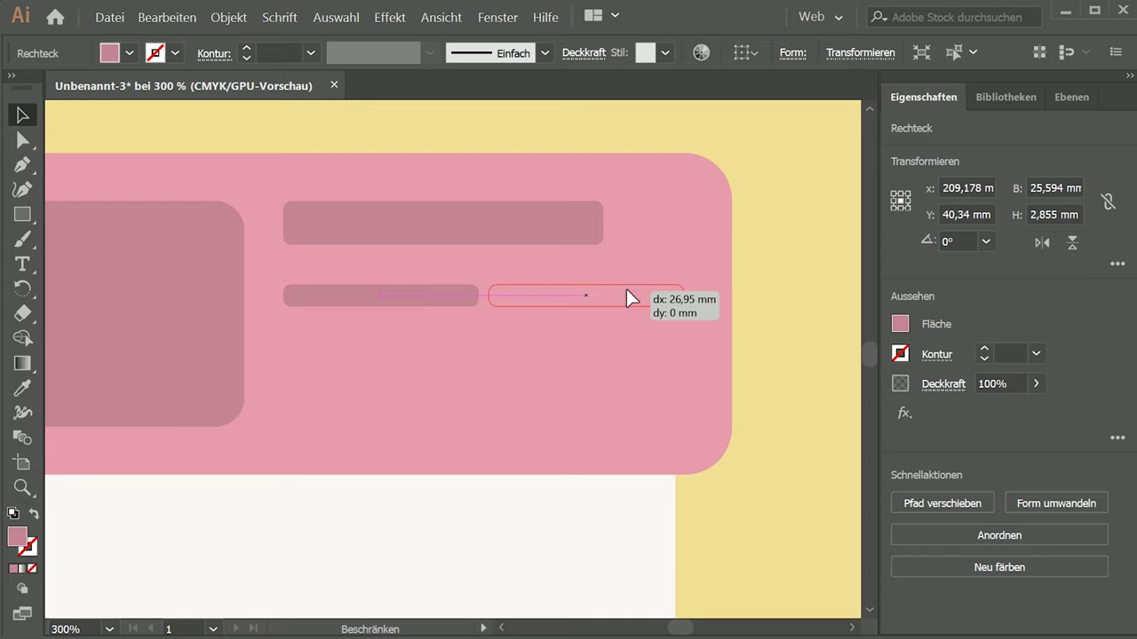
left_click(655, 306)
key("a")
left_click(640, 297)
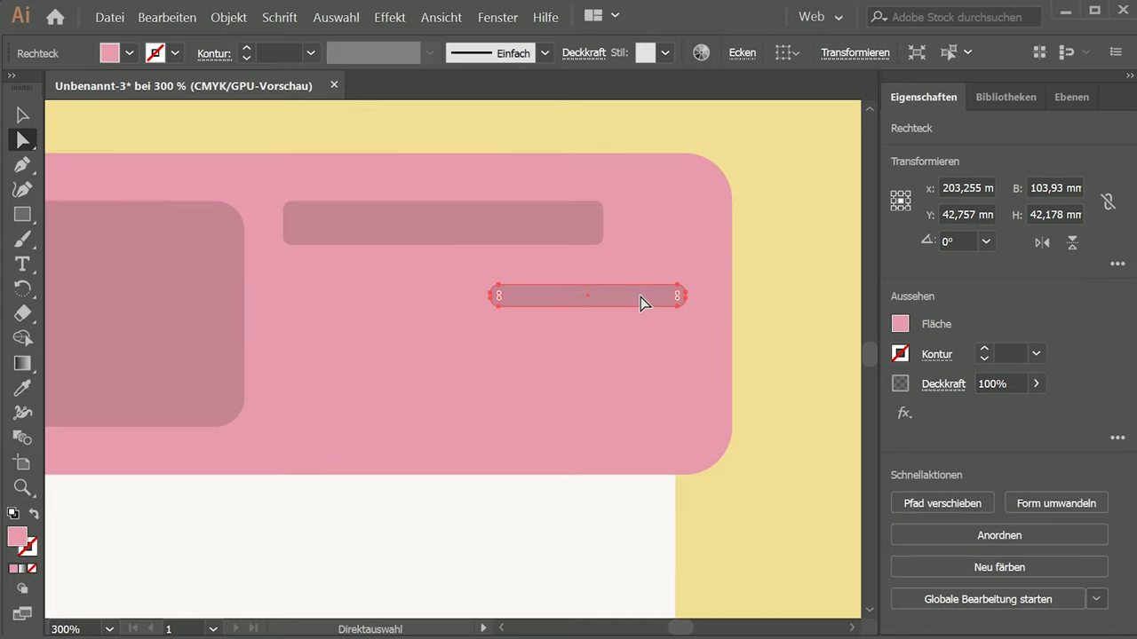
key("a")
left_click_drag(638, 294, 433, 302)
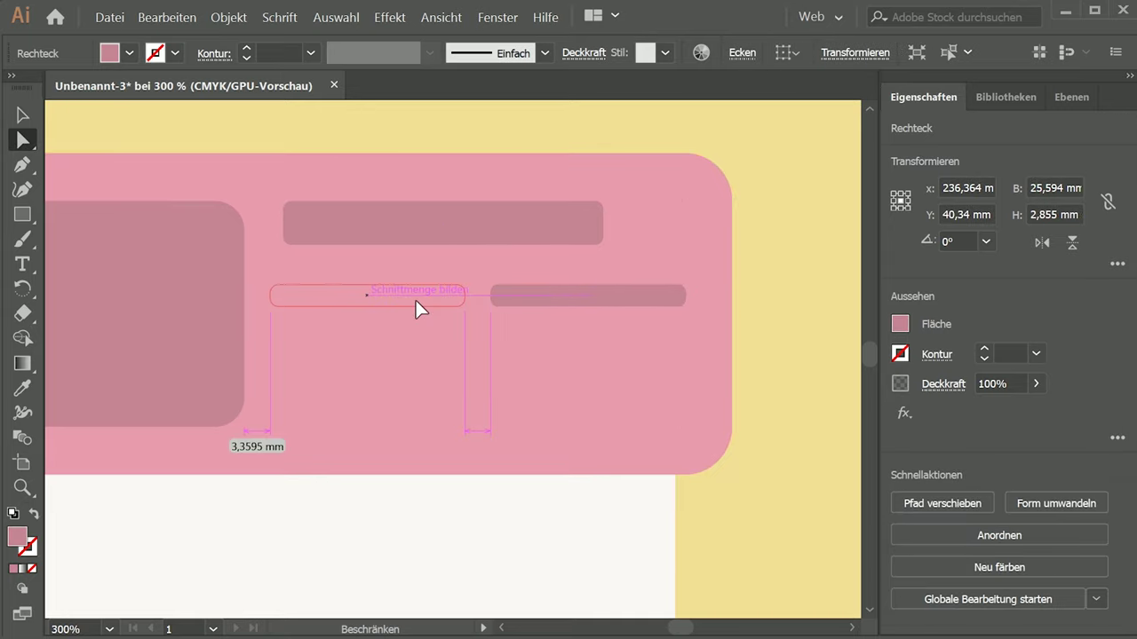
- Paste another thin line below, lengthen it to 33,061 mm, and add a shorter last-row line
left_click(555, 295)
key("ctrl+c")
key("ctrl+v")
left_click_drag(483, 368, 409, 338)
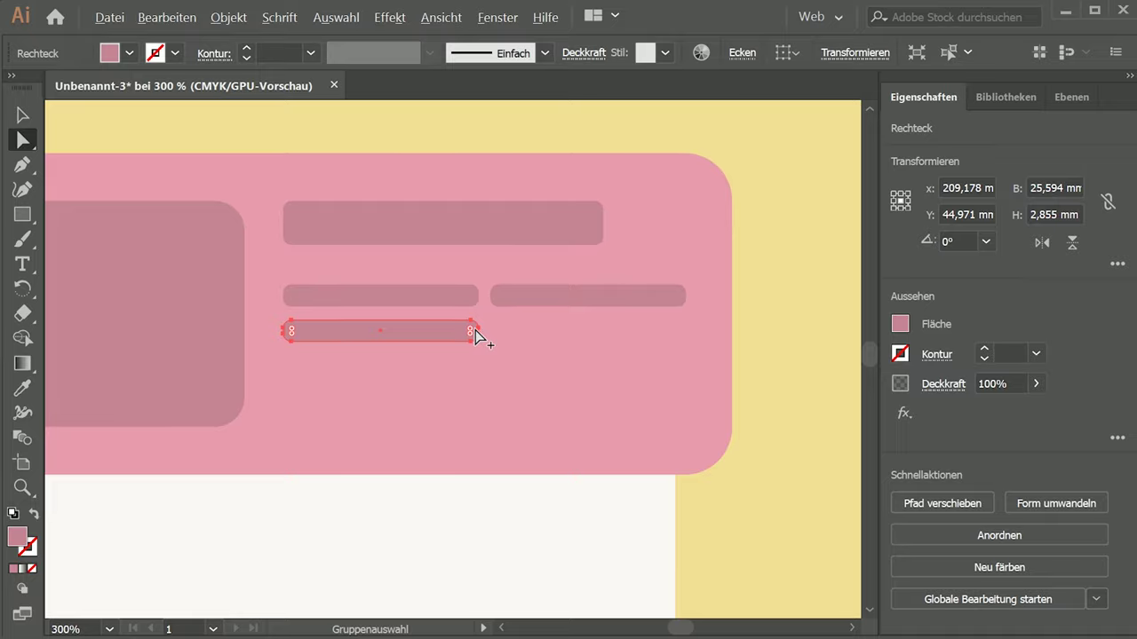
key("ctrl+plus")
key("ctrl+plus")
key("ctrl+plus")
key("v")
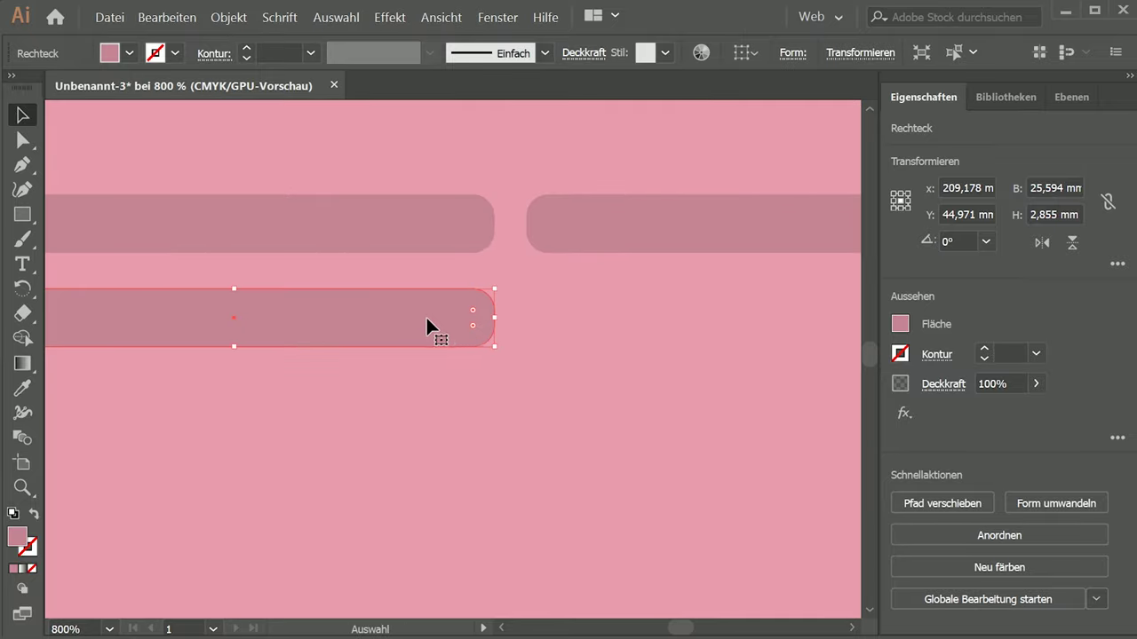
left_click_drag(495, 317, 651, 316)
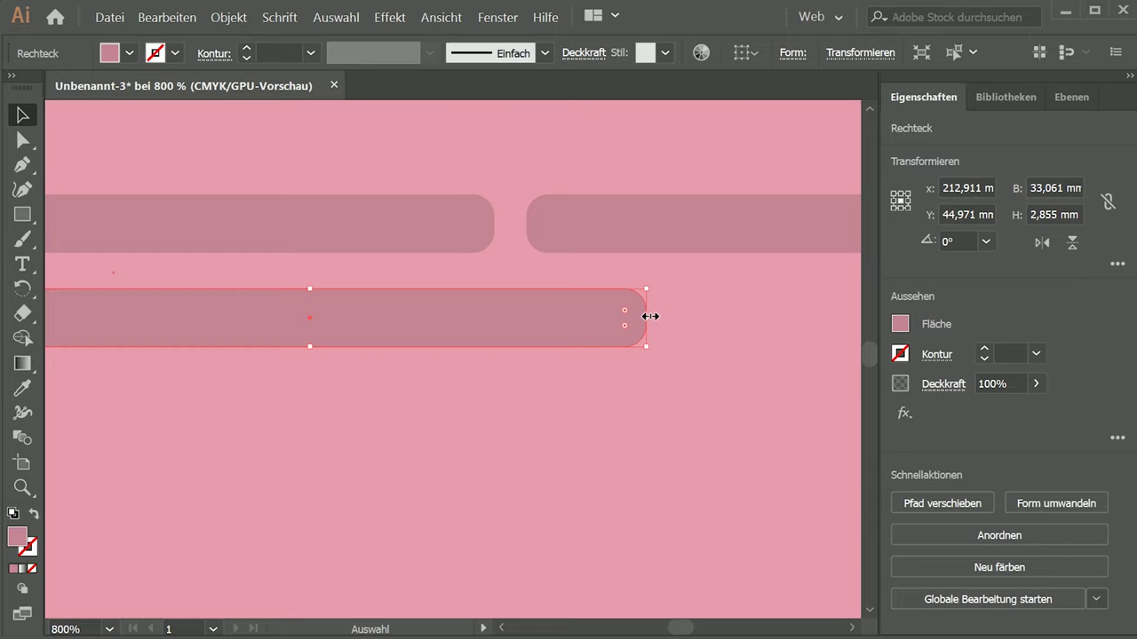
scroll(651, 316, "down", 2)
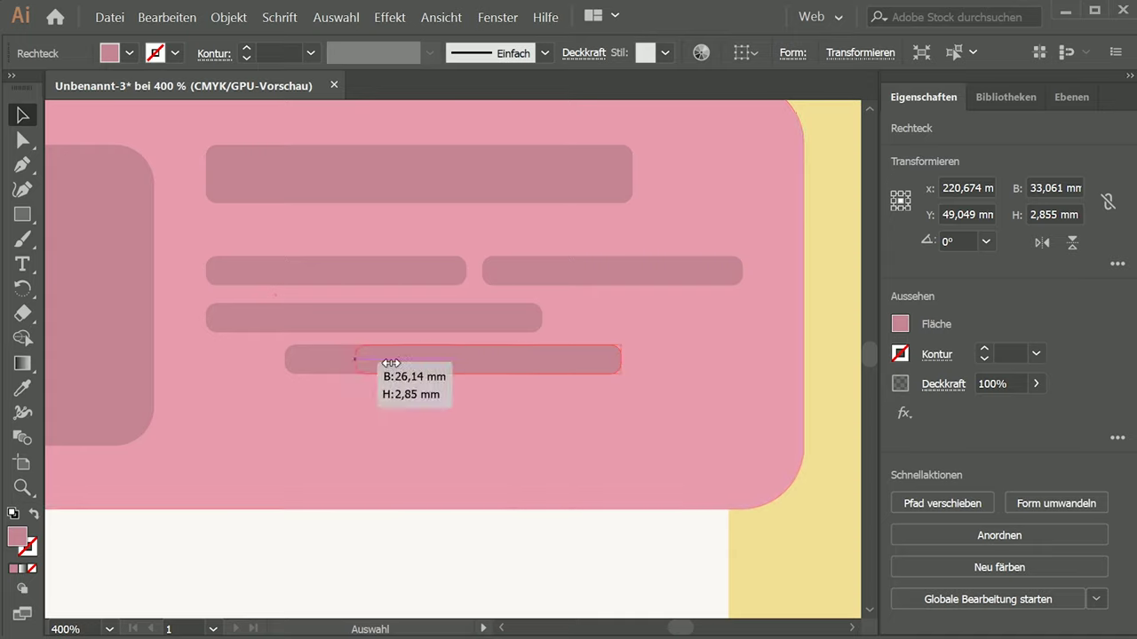
mouse_move(726, 315)
left_mouse_down()
mouse_move(362, 360)
mouse_move(488, 370)
mouse_move(272, 444)
left_mouse_up()
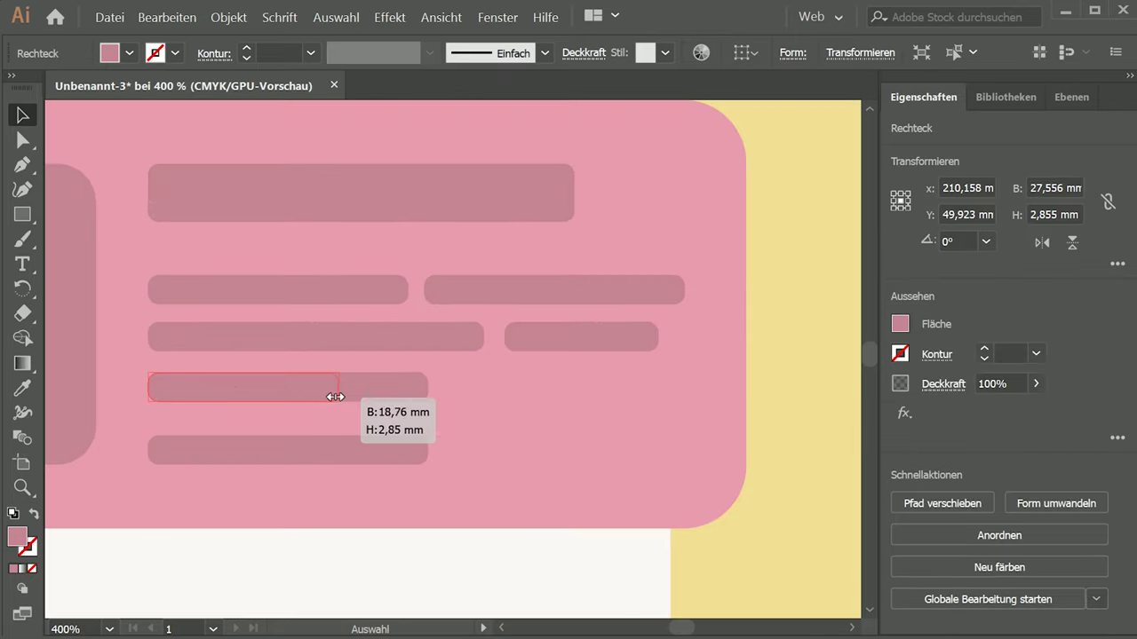
left_click_drag(336, 397, 319, 397)
scroll(530, 442, "down", 3)
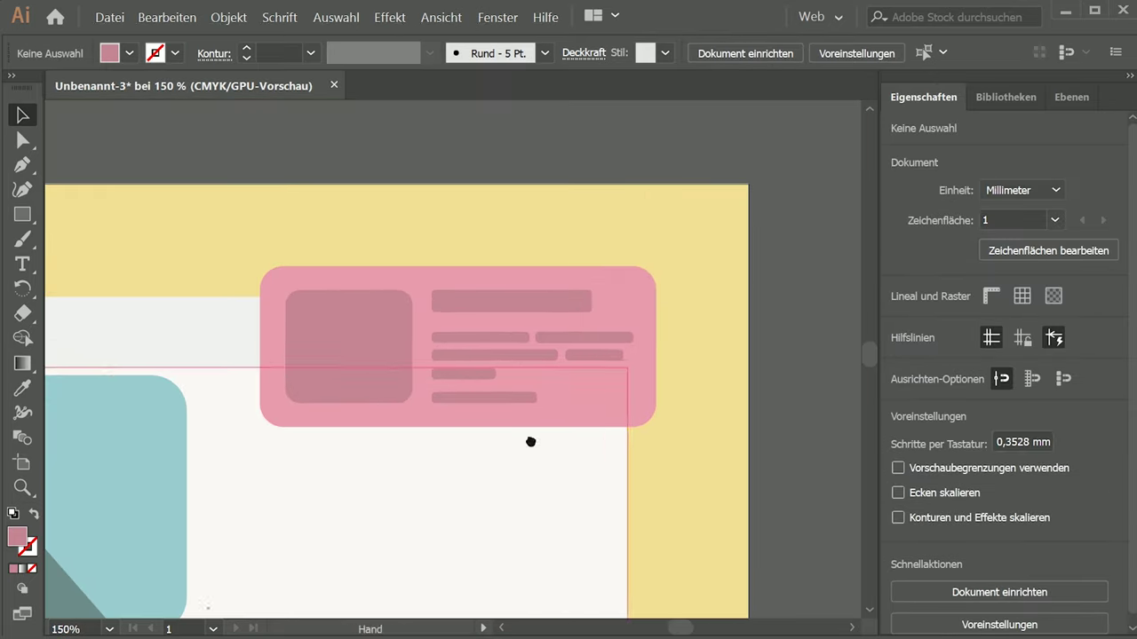
- Select the pink card, inner square and all placeholder bars in the Layers list
left_click(1072, 96)
left_click(799, 291)
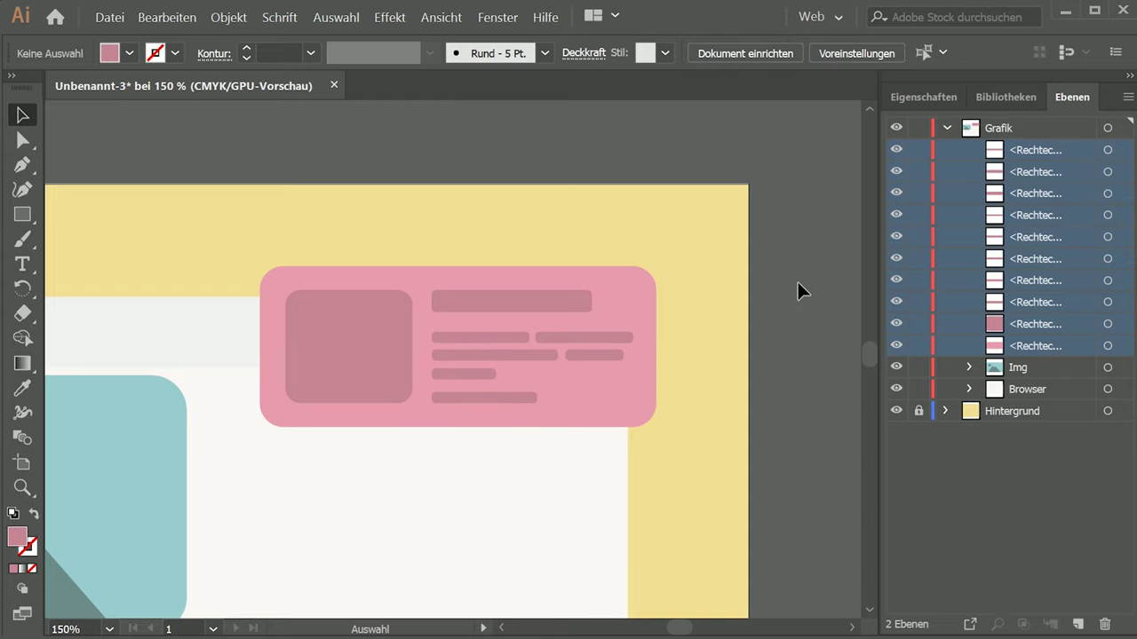
left_click(1004, 96)
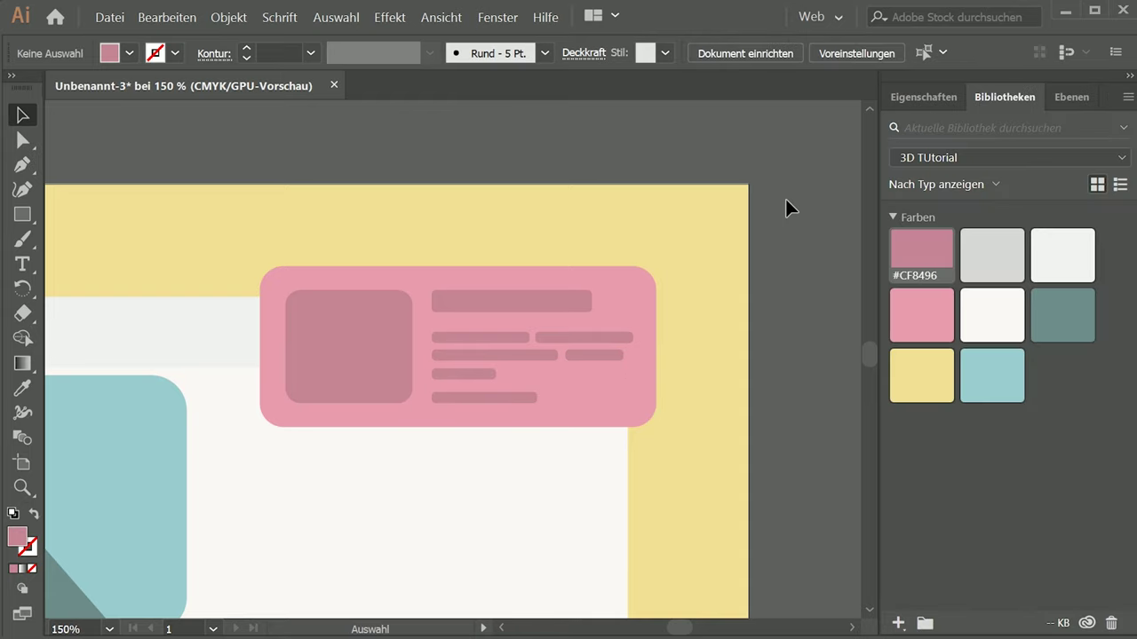
left_click(1075, 97)
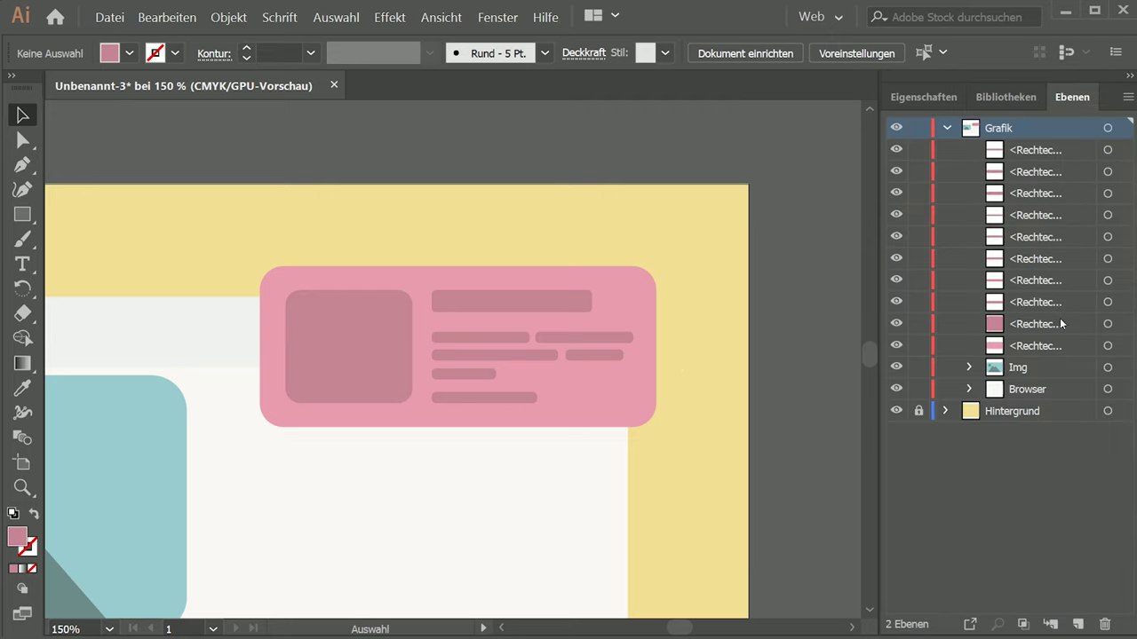
left_click(1107, 346)
left_click(1108, 323, "shift")
left_click(1107, 301, "shift")
left_click(1108, 279, "shift")
left_click(1108, 258, "shift")
left_click(1107, 236, "shift")
left_click(1108, 215, "shift")
left_click(1107, 193, "shift")
left_click(1108, 171, "shift")
left_click(1107, 149, "shift")
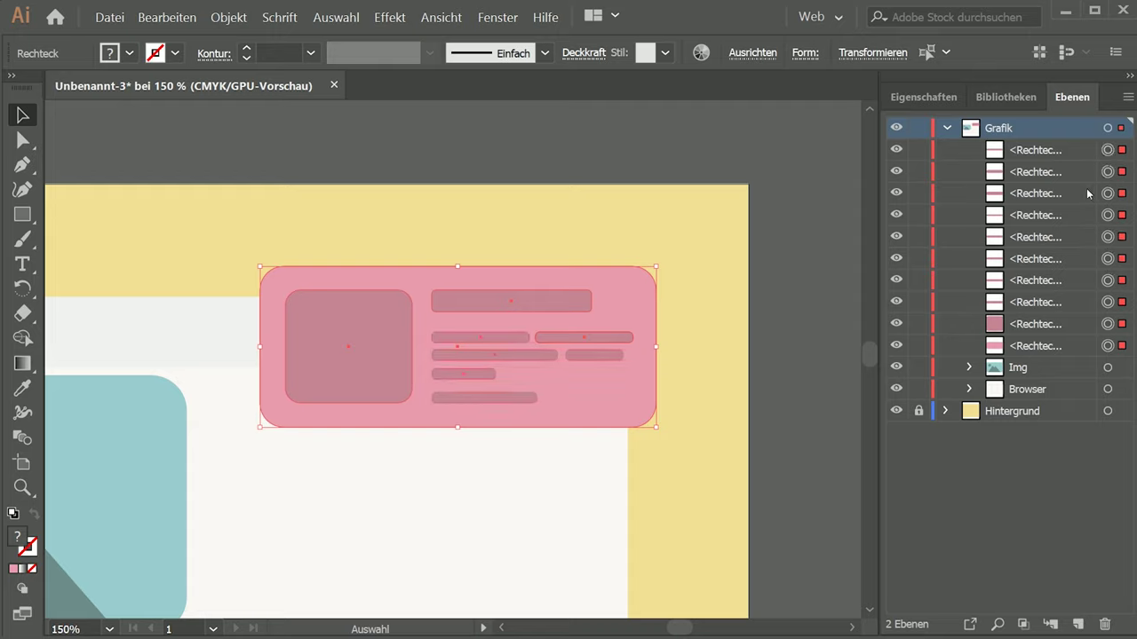
- Group the selected shapes and name the group 'Profil'
key("ctrl+g")
double_click(1037, 149)
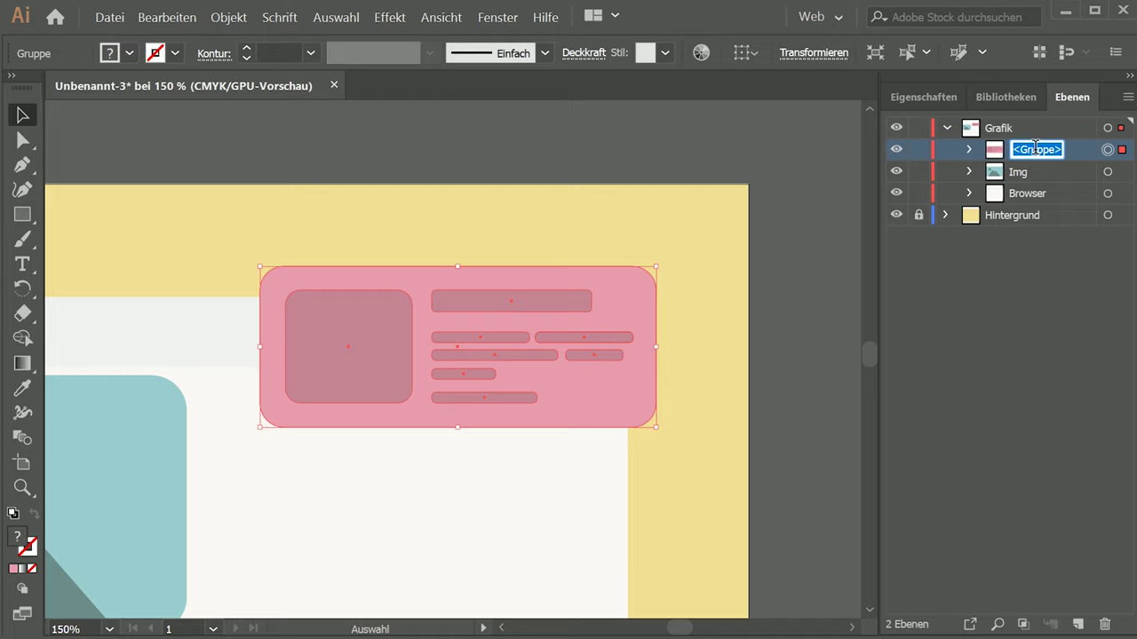
type("Profil")
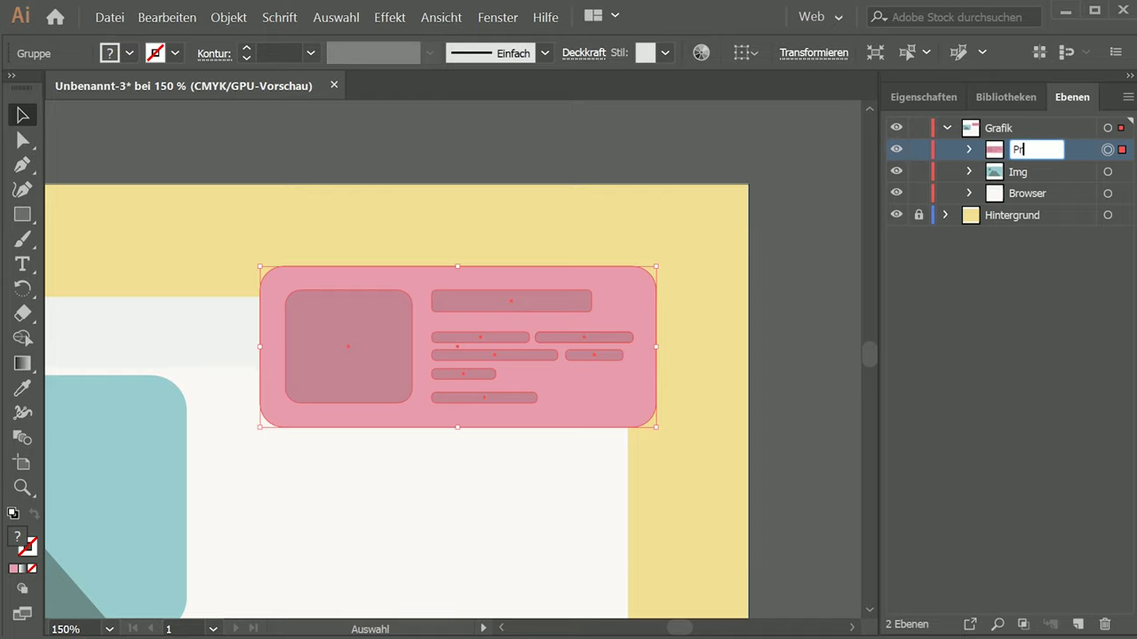
key("Return")
- Zoom out to the whole artboard and move the image card down and left
left_click(703, 185)
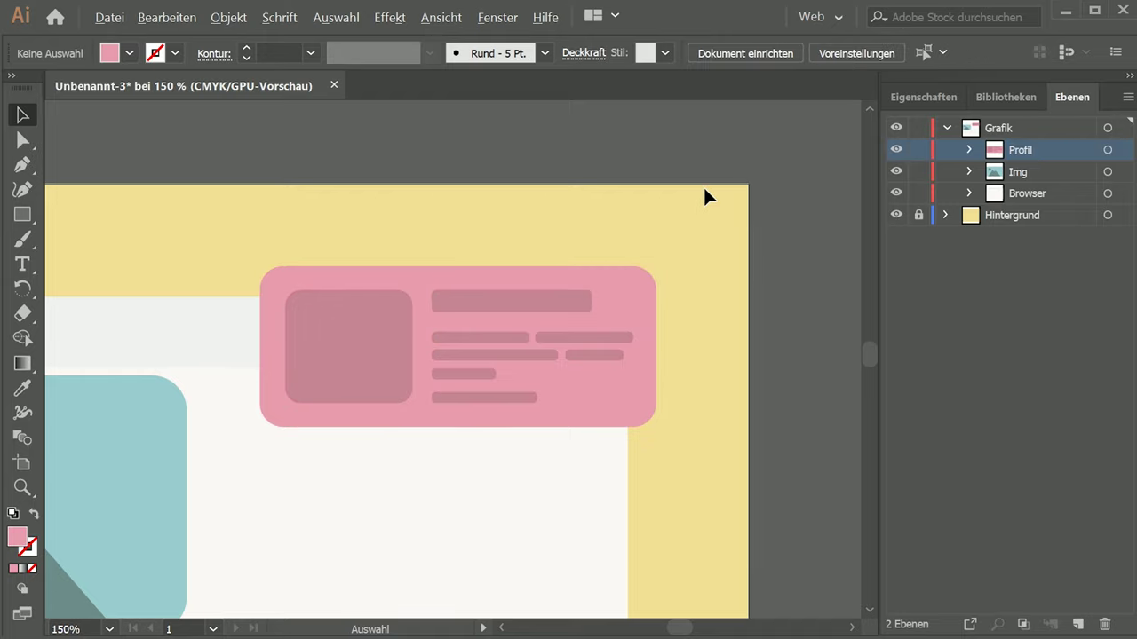
key("ctrl+0")
left_click(399, 263)
left_click_drag(399, 263, 399, 310)
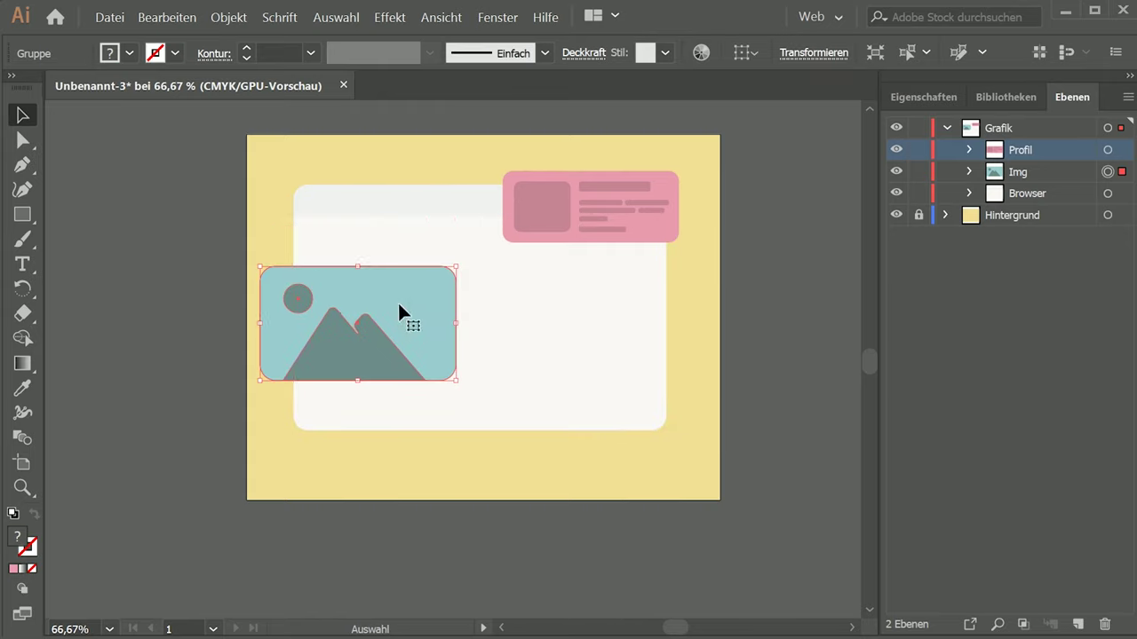
- Nudge the profile card, shrink and shift the browser window, and lower the image card
mouse_move(579, 217)
left_mouse_down()
mouse_move(599, 223)
mouse_move(598, 206)
left_mouse_up()
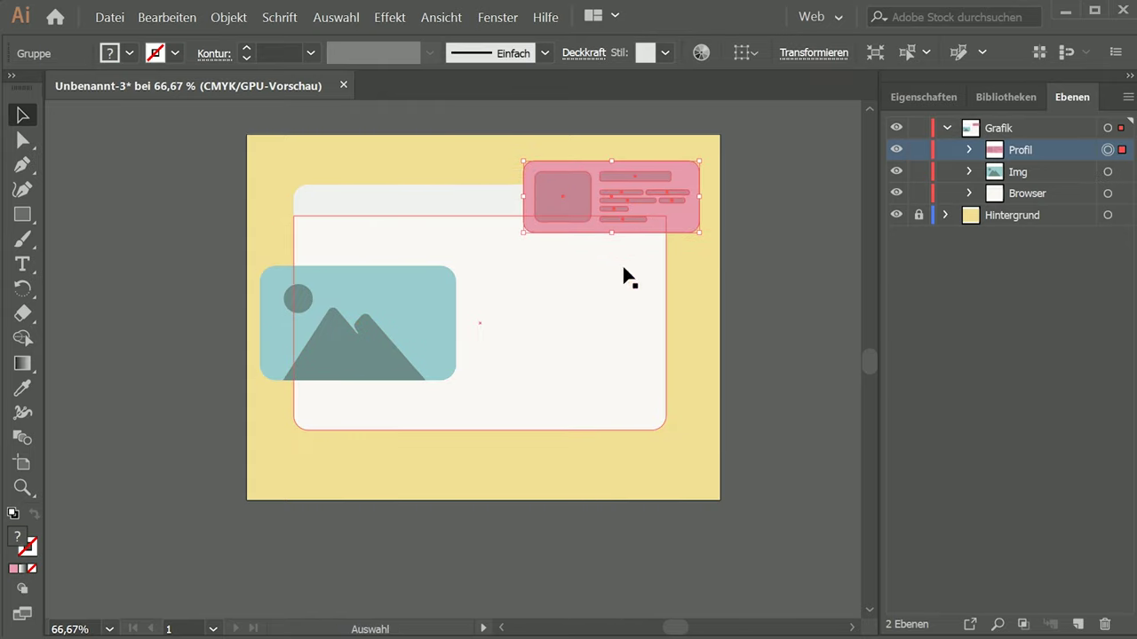
left_click(610, 325)
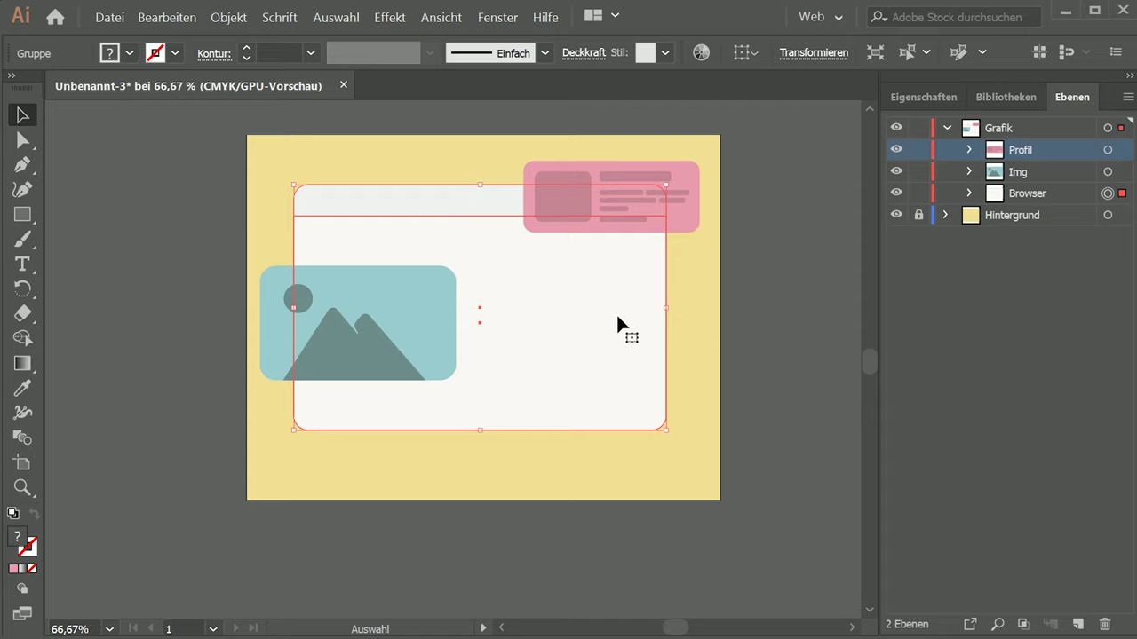
left_click_drag(667, 189, 619, 217)
left_click_drag(520, 290, 531, 309)
left_click_drag(382, 337, 397, 399)
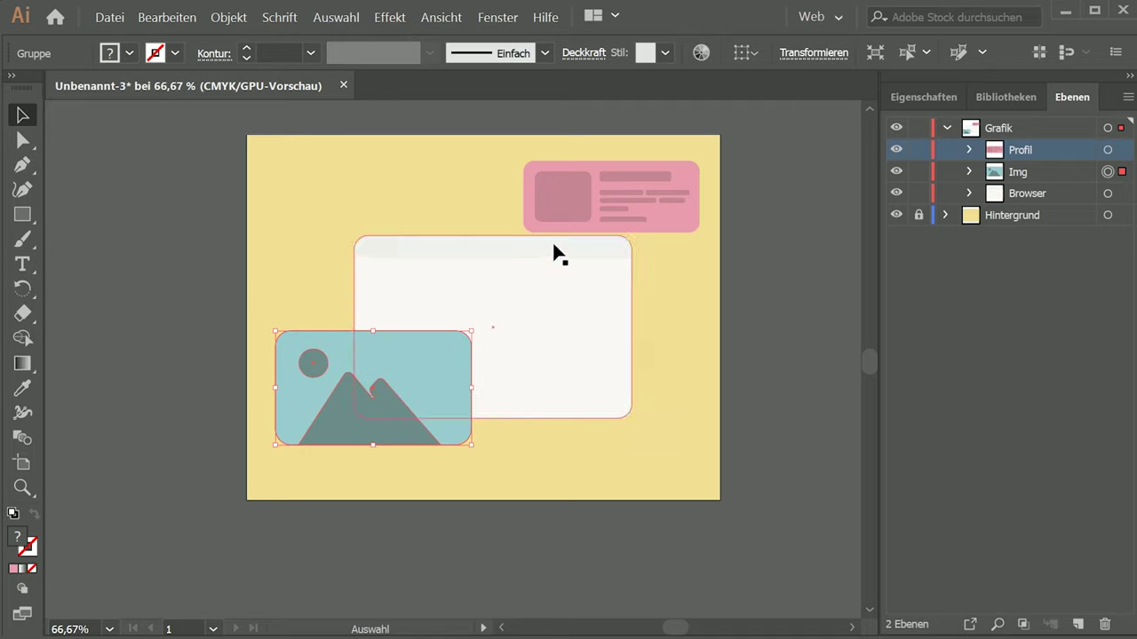
- Move the profile card down-left onto the browser and enlarge the browser window behind it
left_click_drag(591, 199, 565, 256)
left_click(576, 300)
left_click_drag(639, 232, 658, 197)
left_click_drag(559, 366, 544, 347)
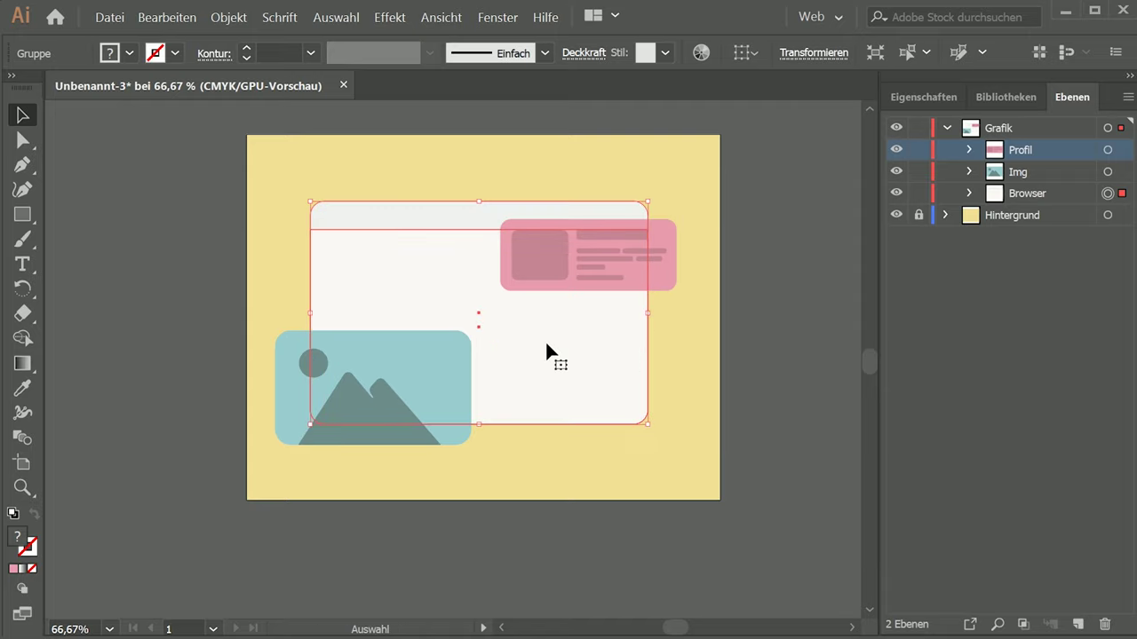
left_click(746, 208)
left_click_drag(716, 221, 692, 223)
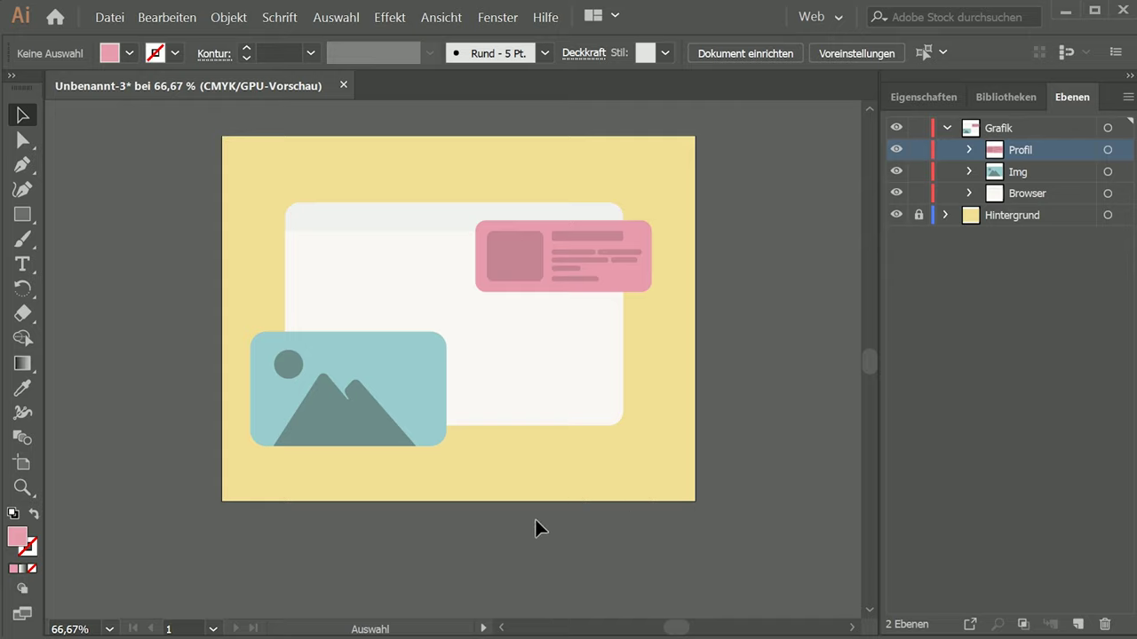
left_click(1108, 193)
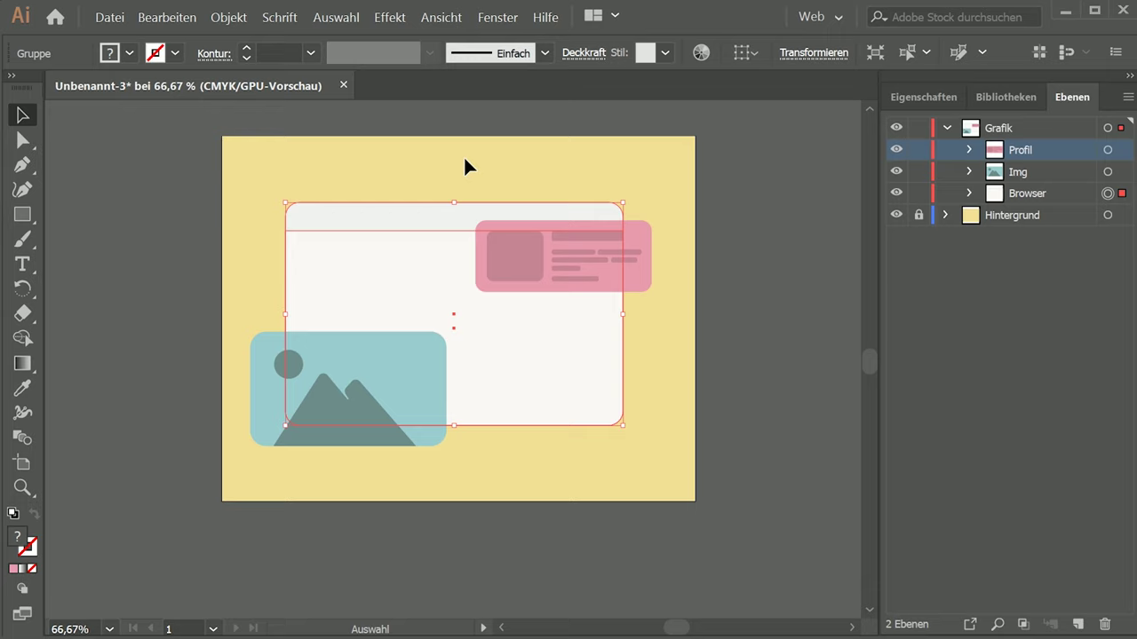
left_click(391, 18)
mouse_move(444, 99)
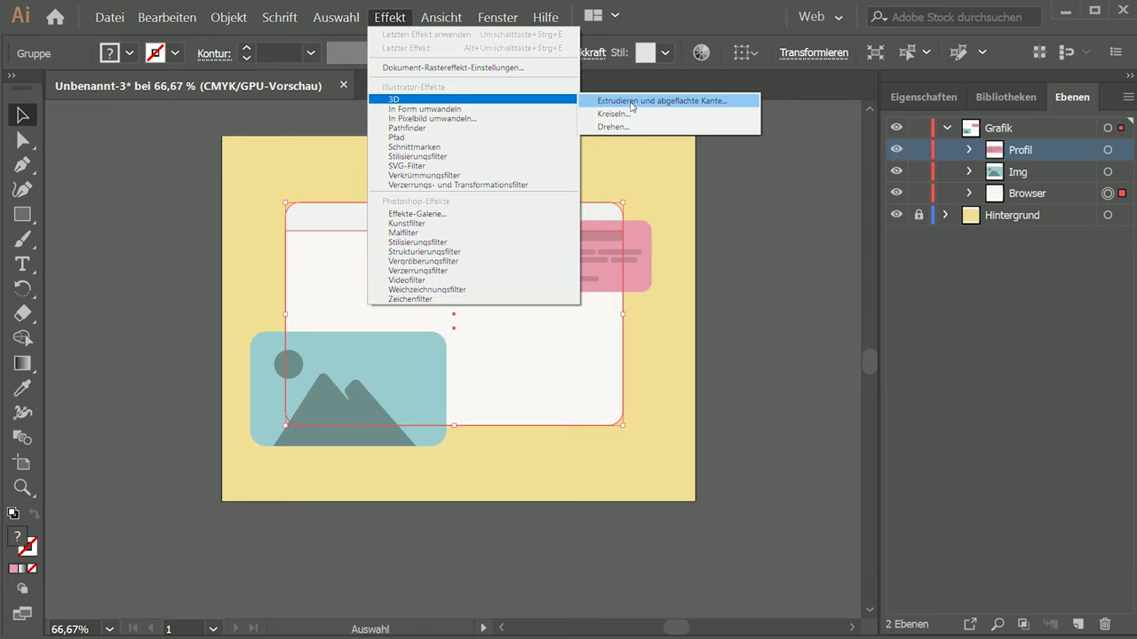
- Apply 3D Extrude & Bevel to the browser with the Isometrisch oben position and 10 pt depth
left_click(631, 101)
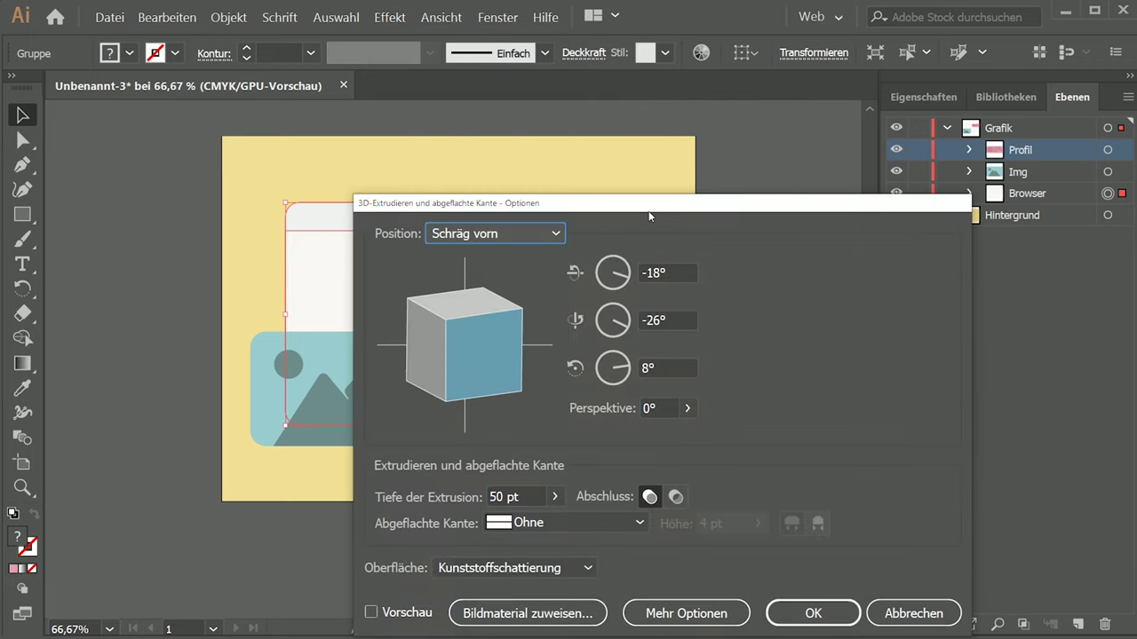
left_click_drag(650, 206, 753, 108)
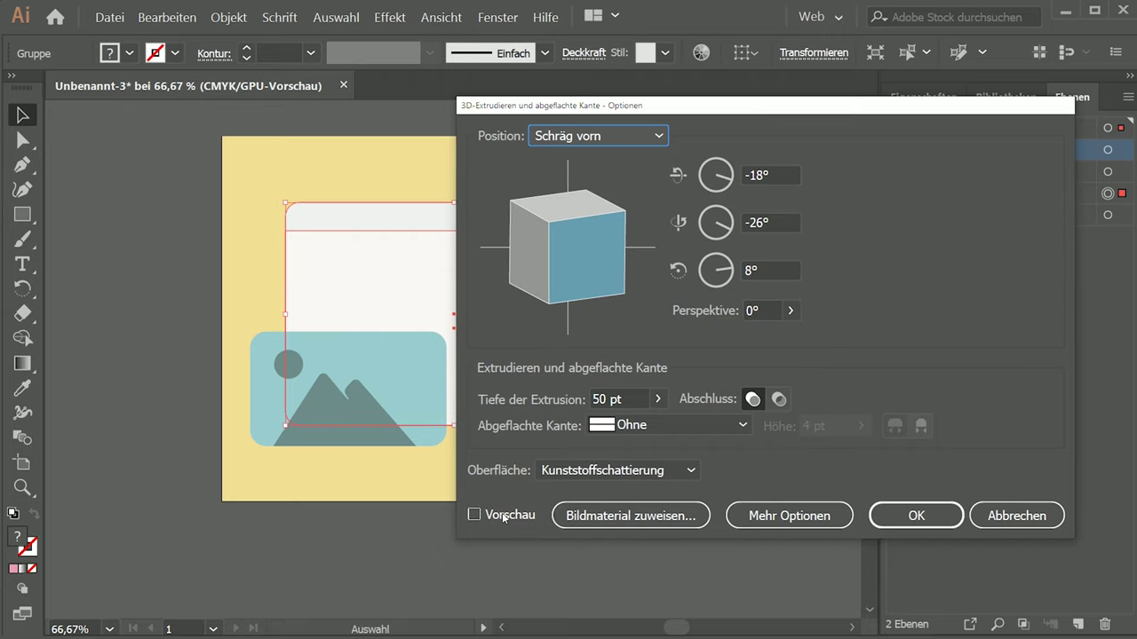
left_click(474, 516)
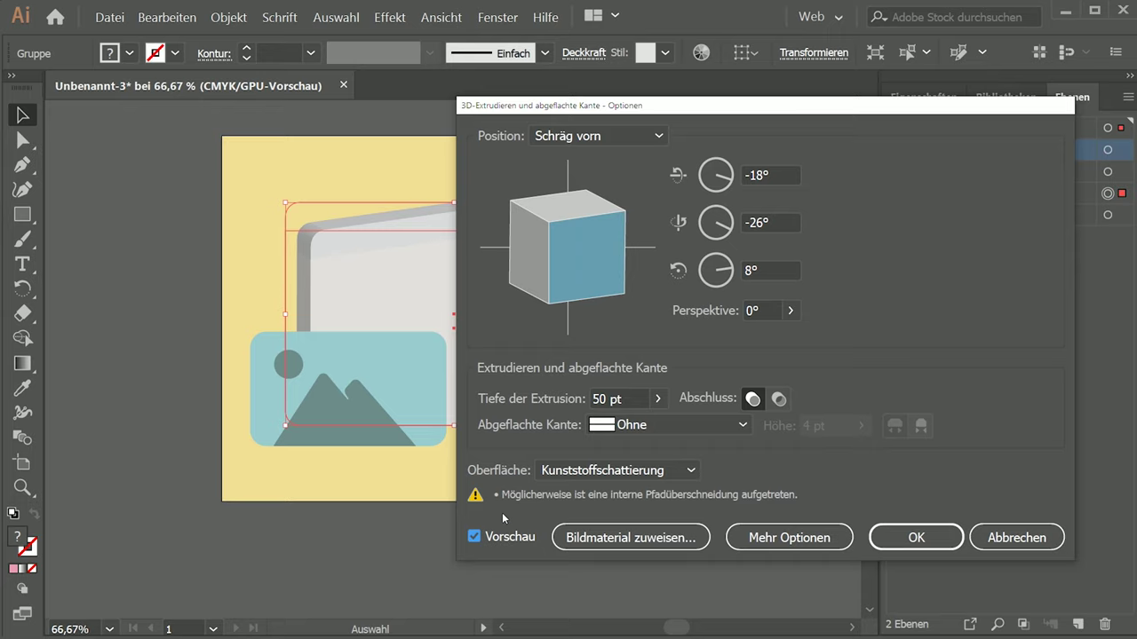
left_click(512, 538)
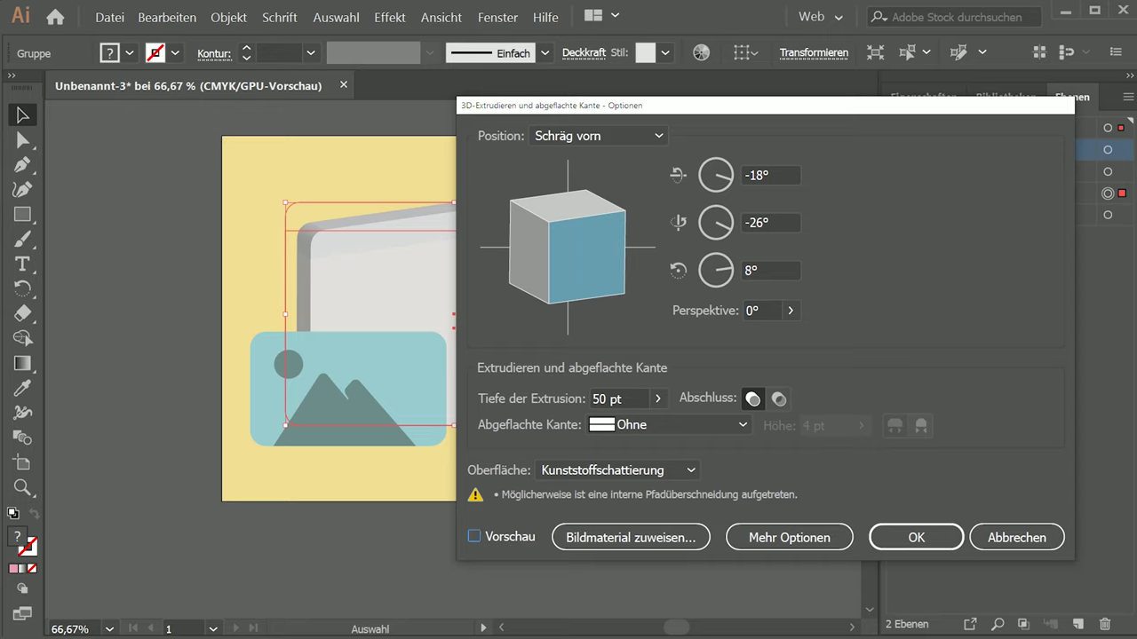
left_click(515, 536)
left_click(596, 137)
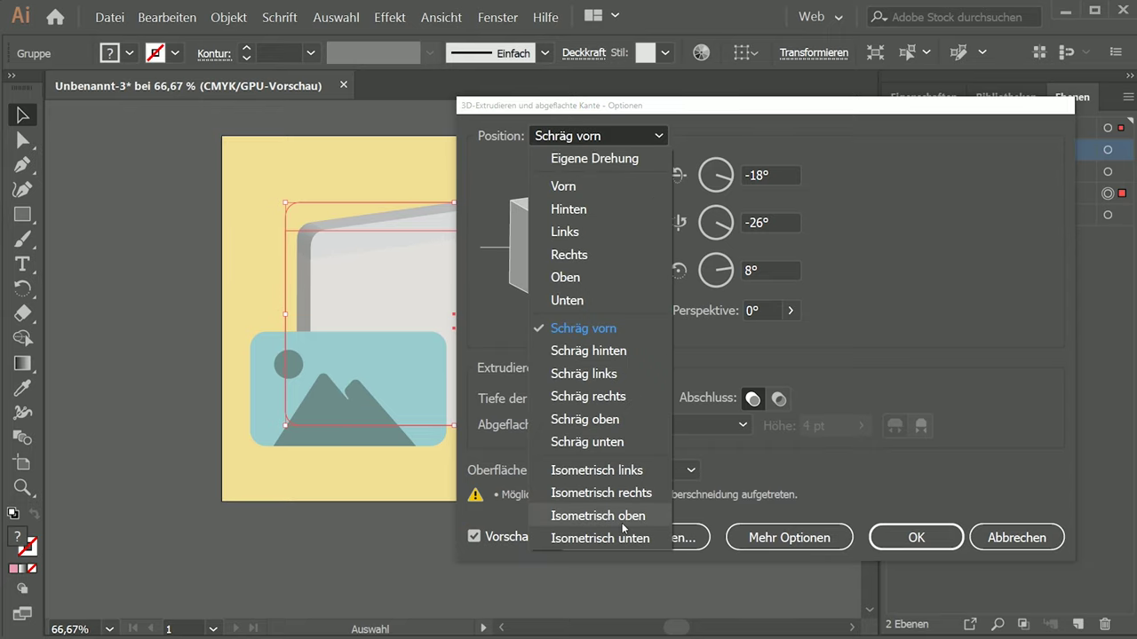
key("Escape")
left_click_drag(606, 107, 835, 94)
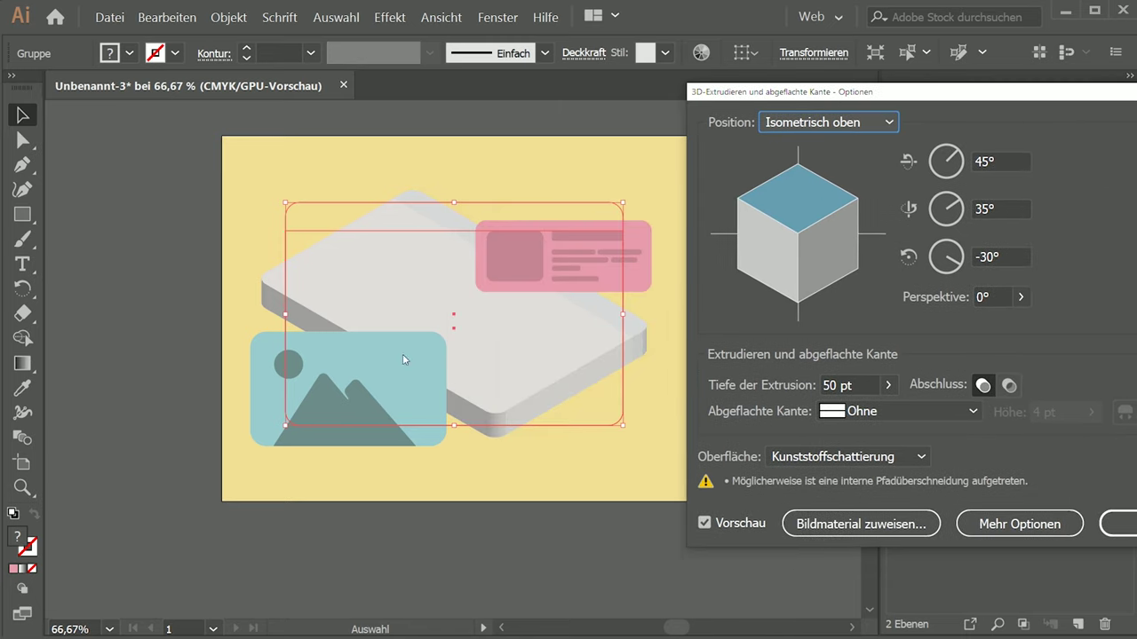
left_click(822, 385)
type("1")
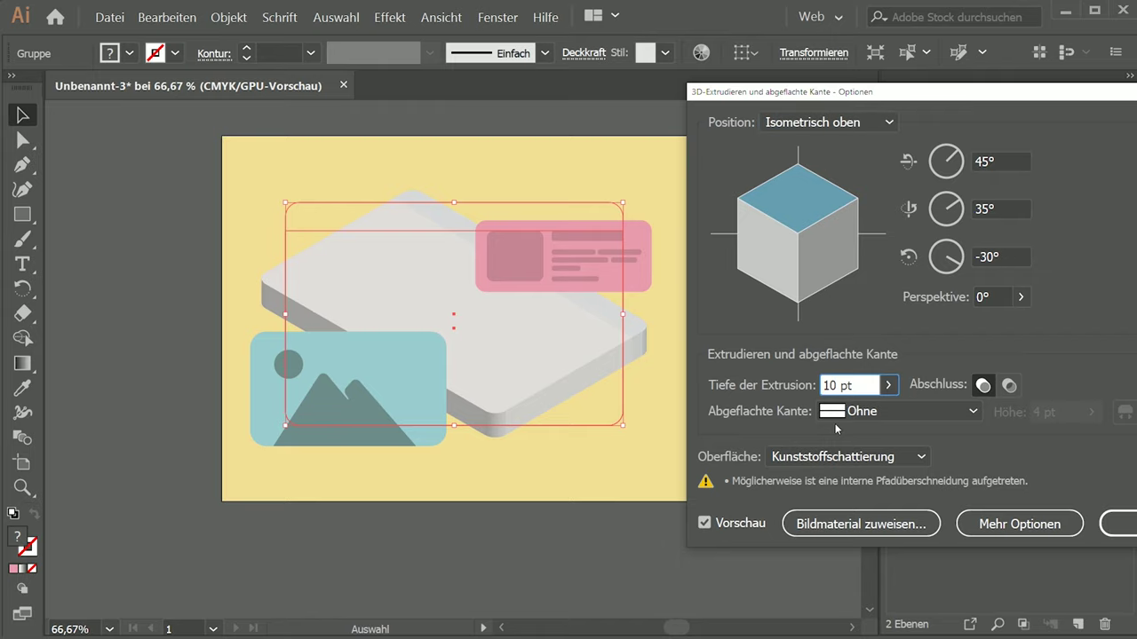
key("Return")
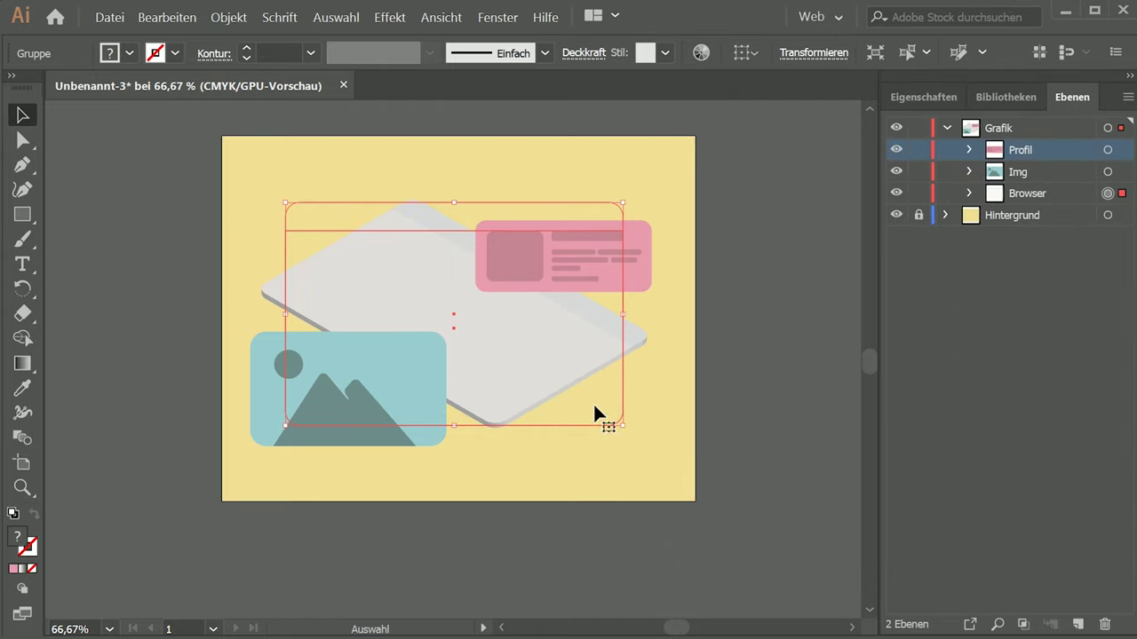
left_click(787, 347)
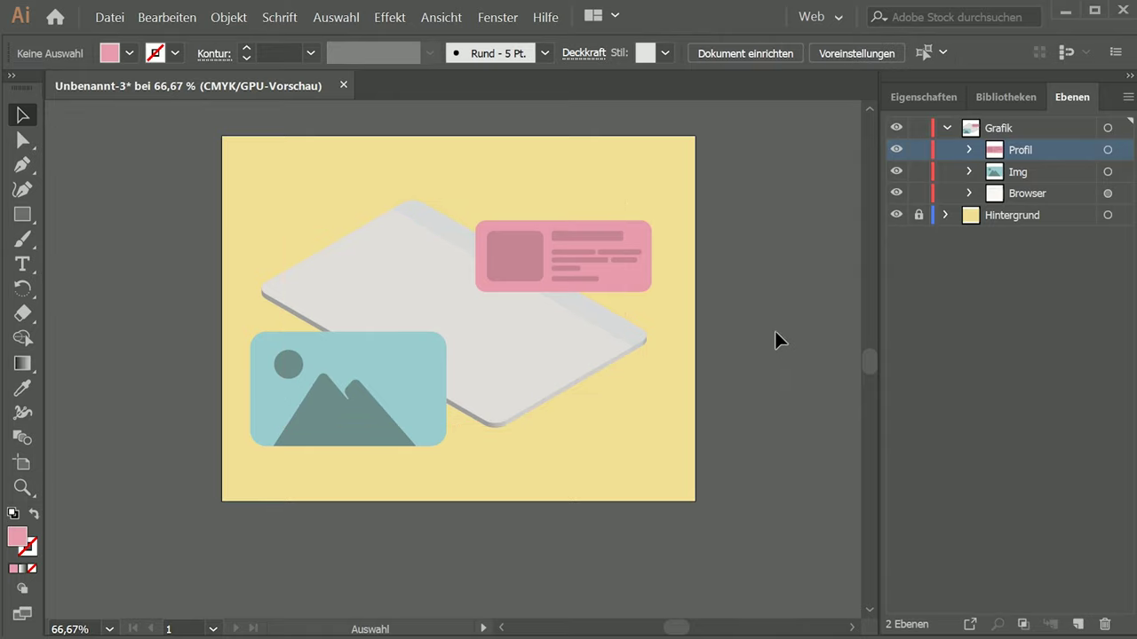
- Select the Browser group and reopen its 3D extrude settings from Properties
left_click(926, 101)
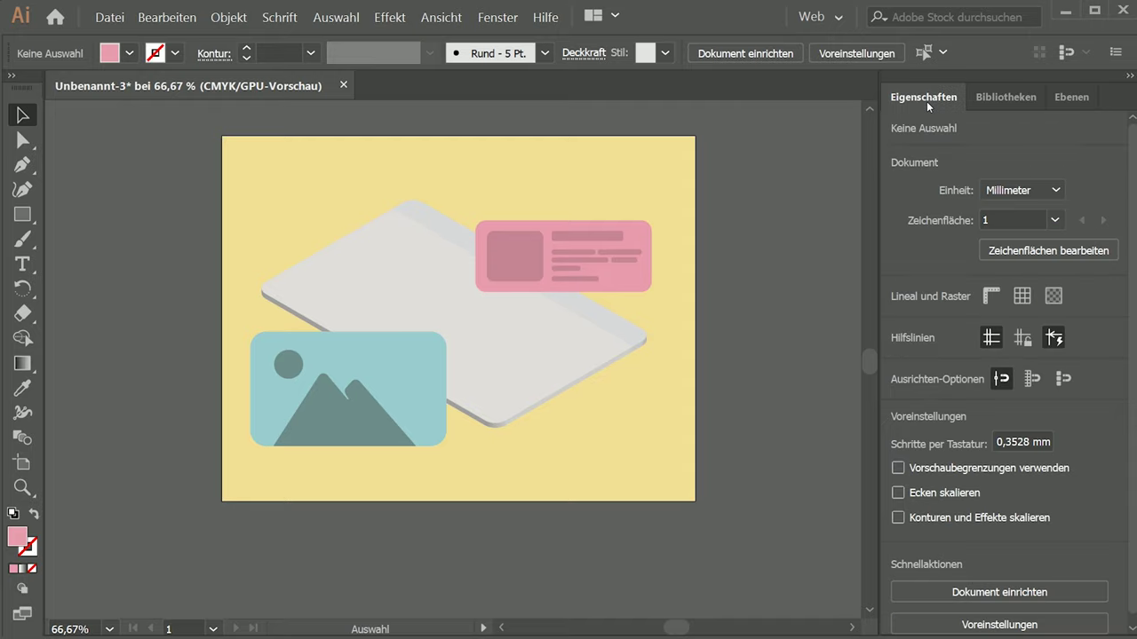
left_click(1067, 97)
left_click(1107, 193)
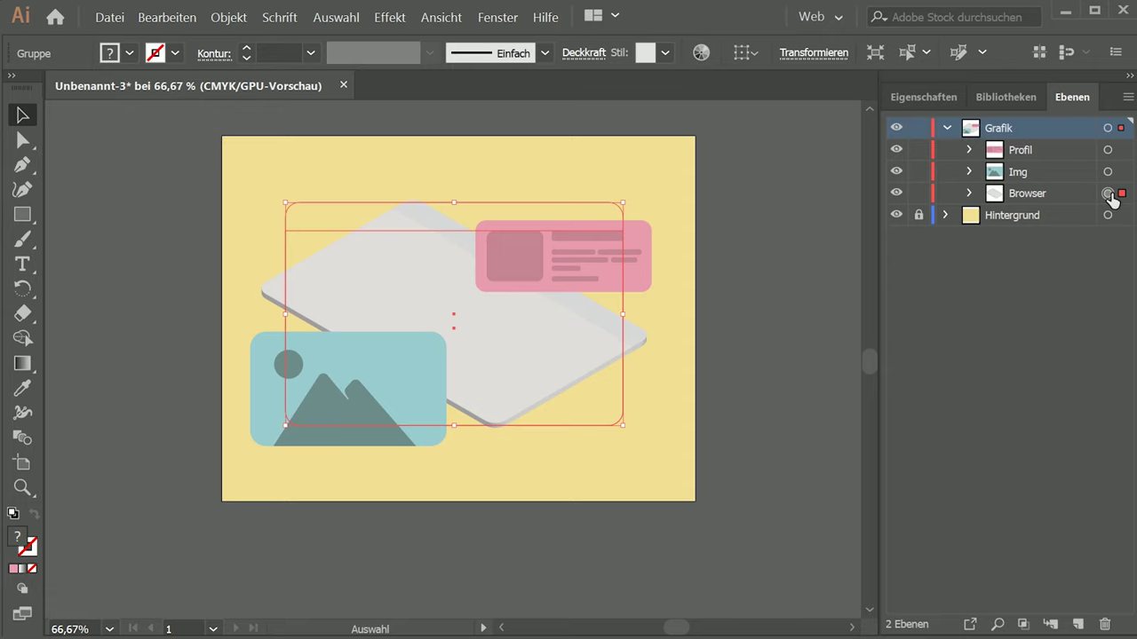
left_click(898, 96)
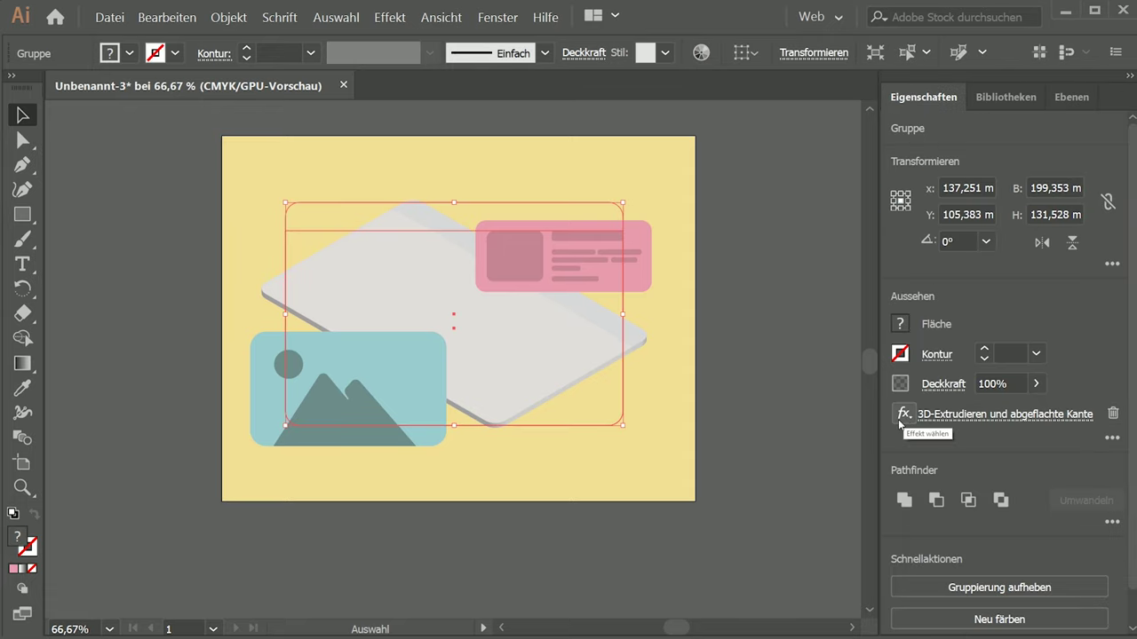
left_click(951, 415)
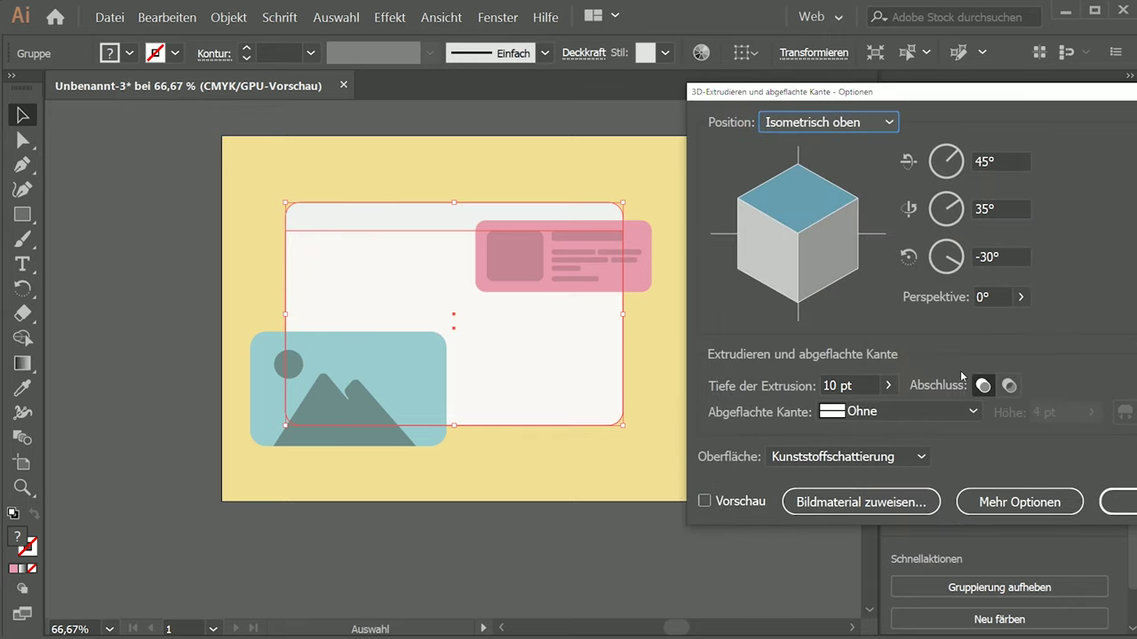
left_click_drag(869, 95, 774, 104)
- Raise the browser's 3D ambient light to 90% with preview on
left_click(651, 504)
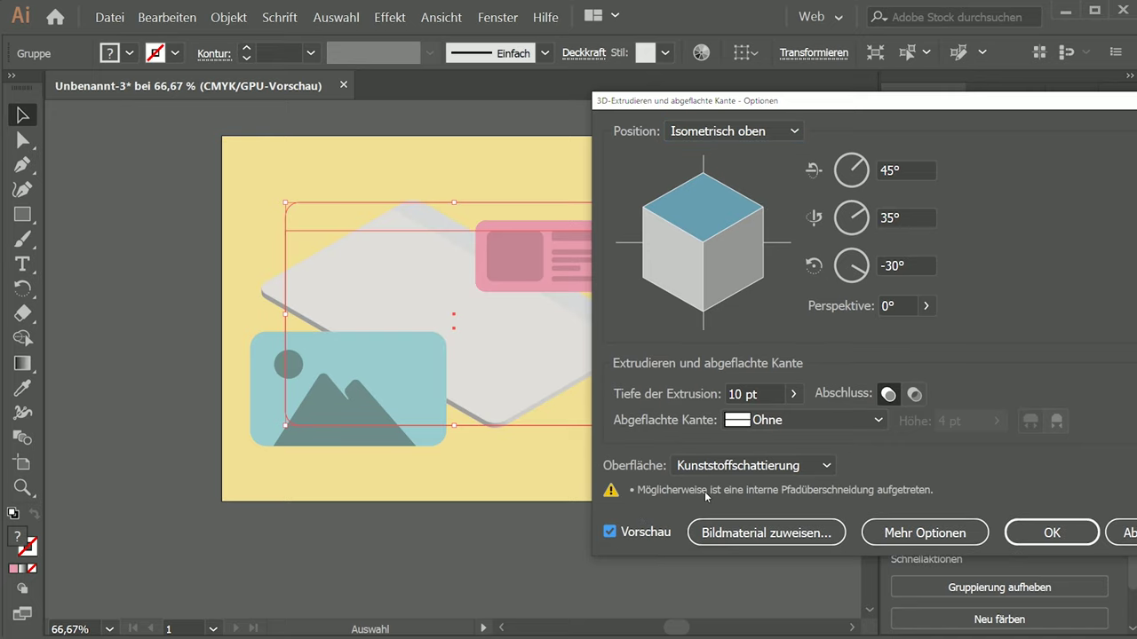
left_click(903, 537)
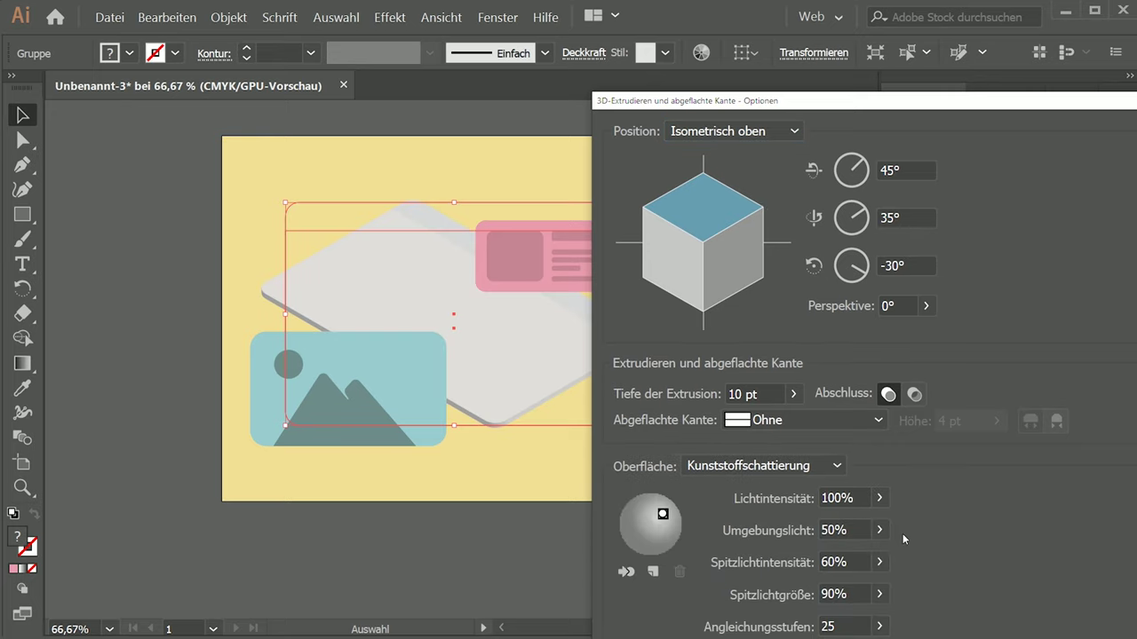
left_click_drag(816, 101, 704, 0)
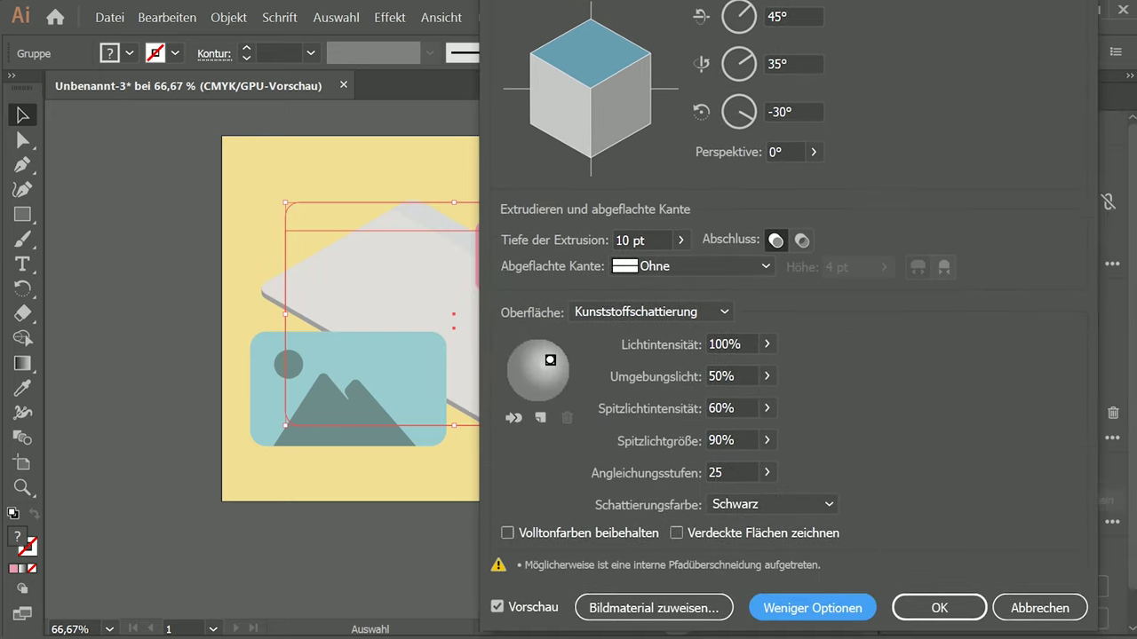
left_click(766, 376)
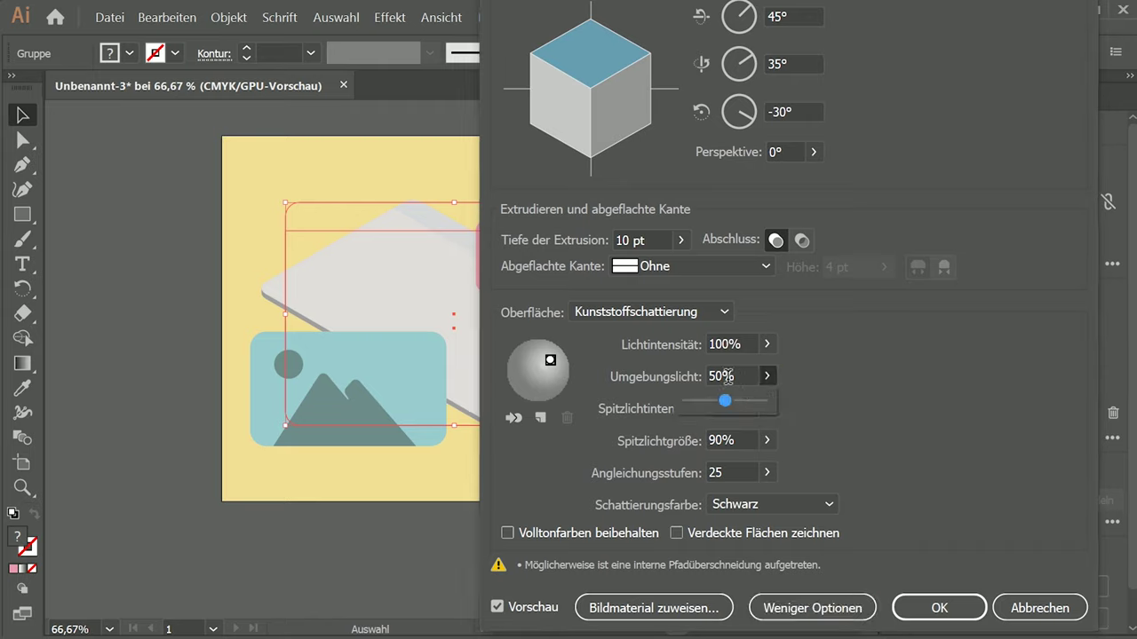
left_click(717, 376)
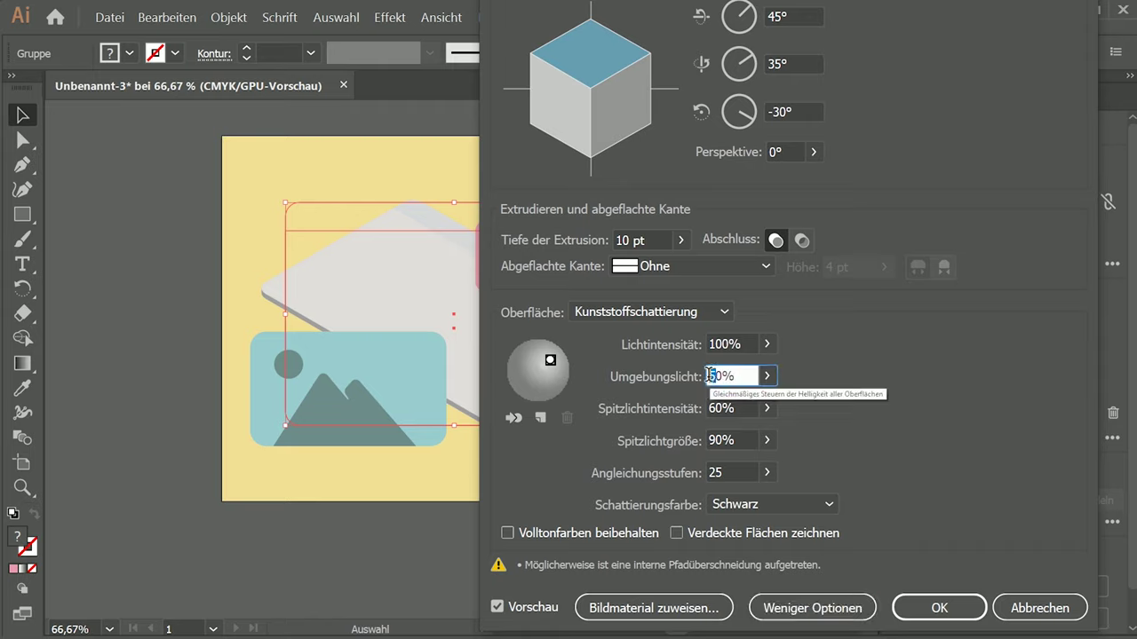
double_click(712, 376)
type("90")
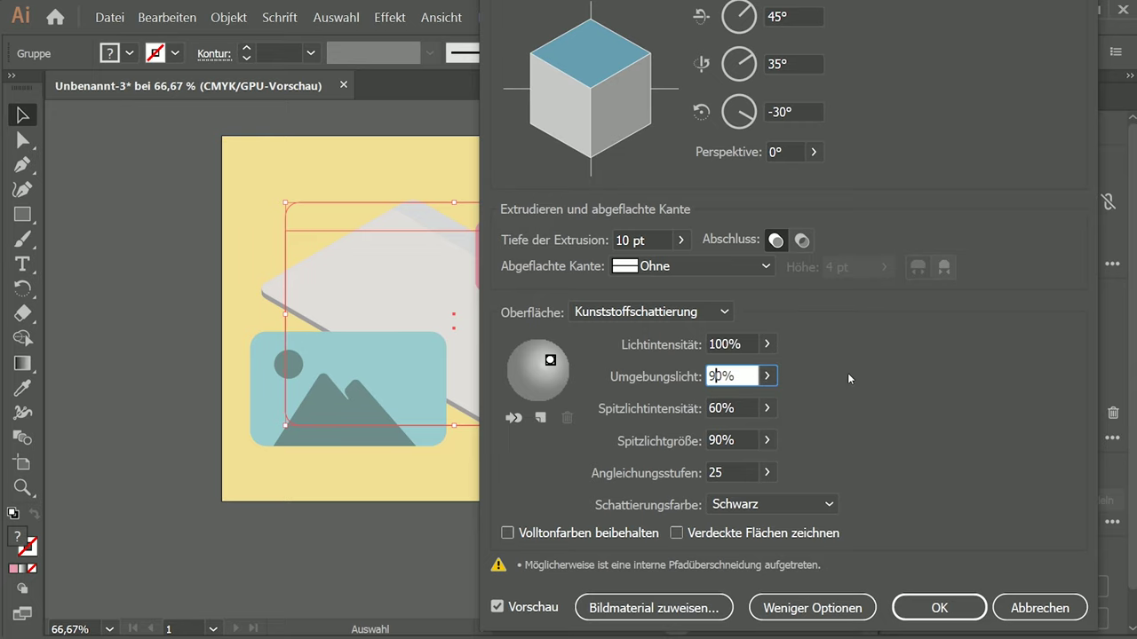
key("Return")
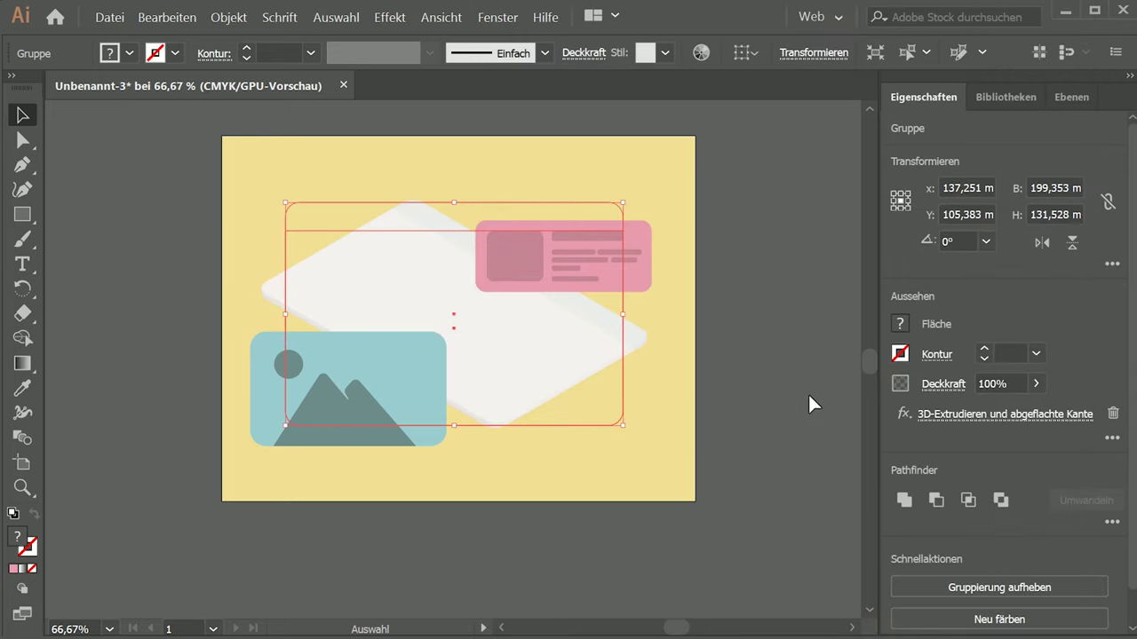
left_click(809, 395)
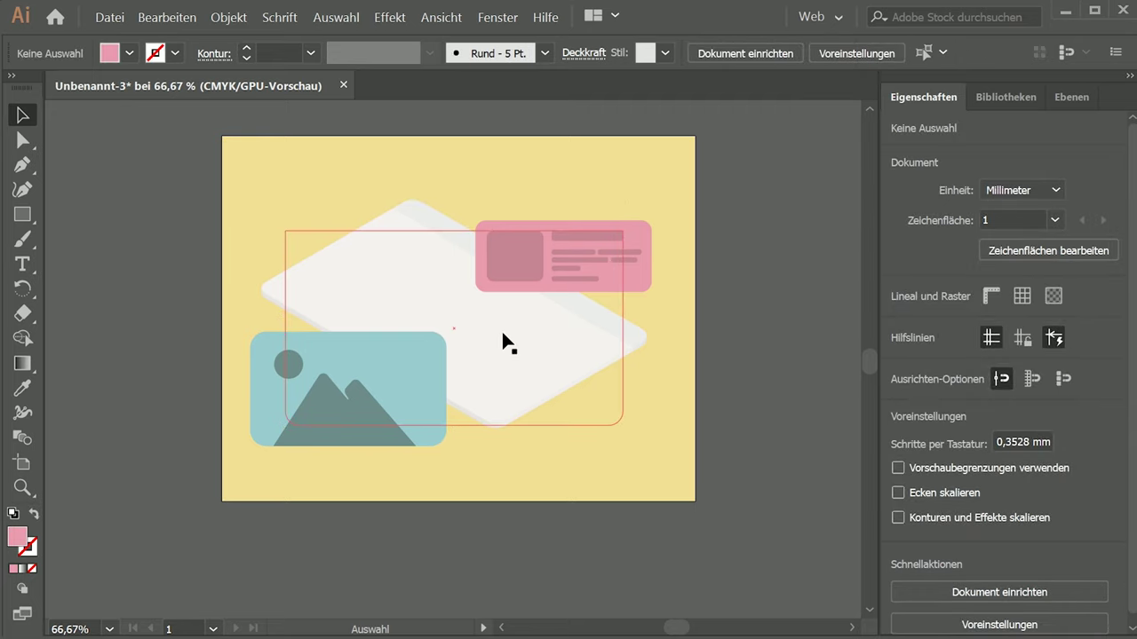
- Select the Browser group and review its applied effects in Properties
left_click(1058, 100)
left_click(1108, 193)
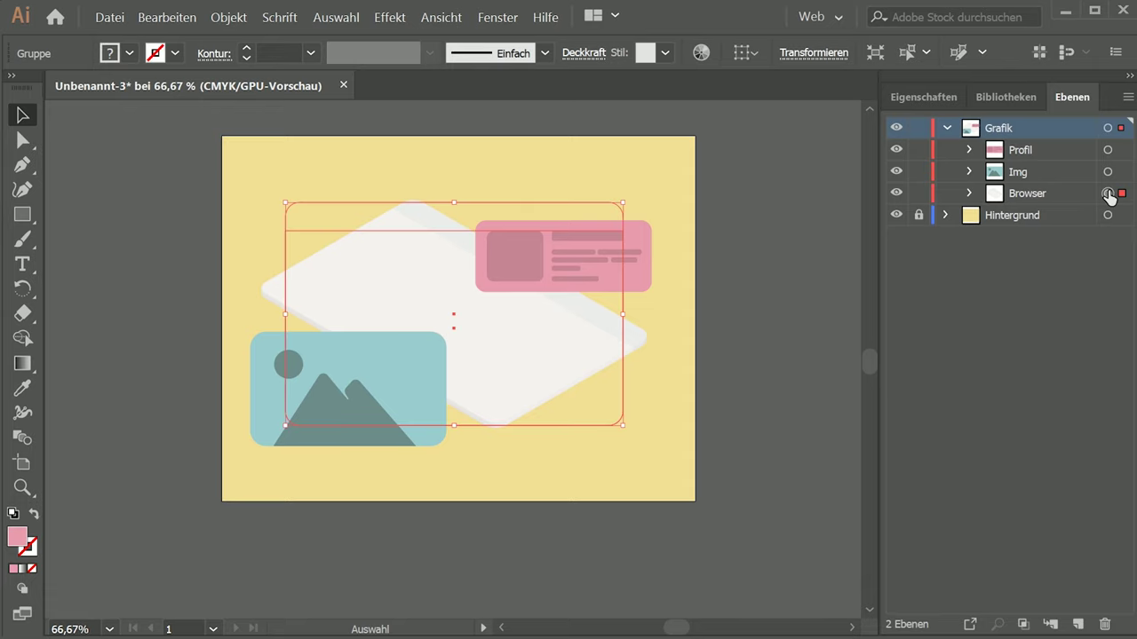
left_click(924, 96)
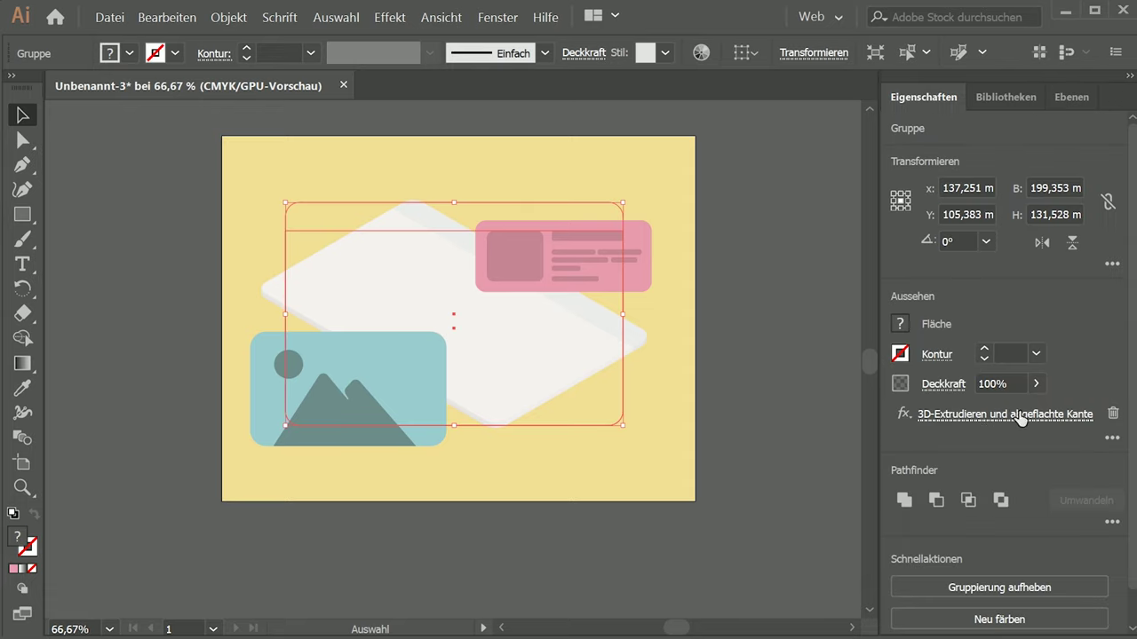
left_click(903, 415)
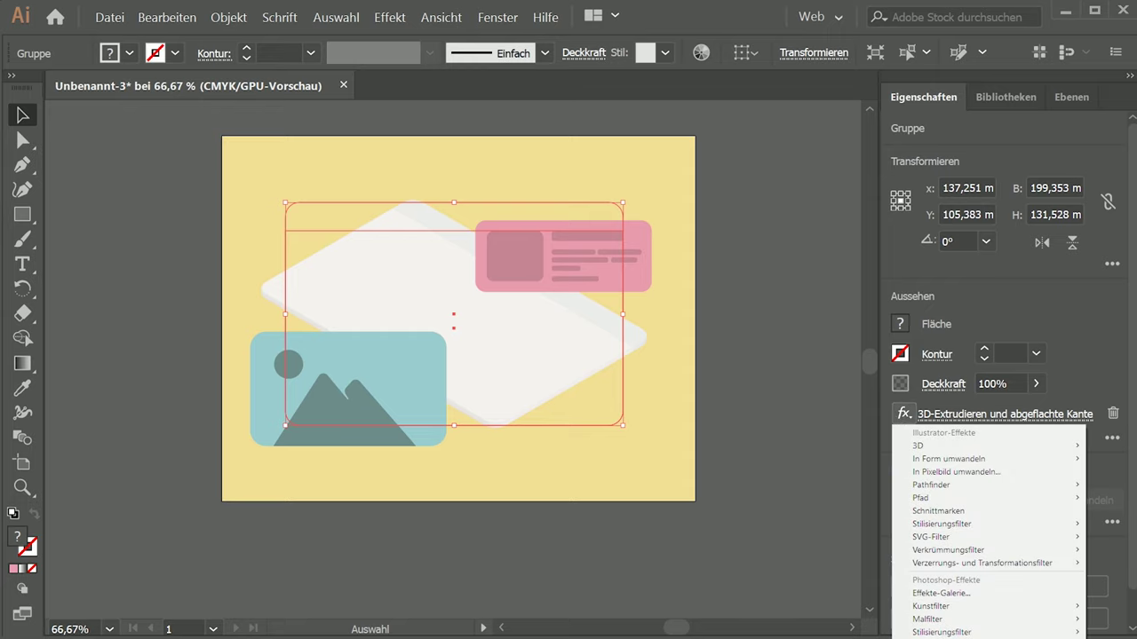
left_click(1119, 461)
left_click(1072, 97)
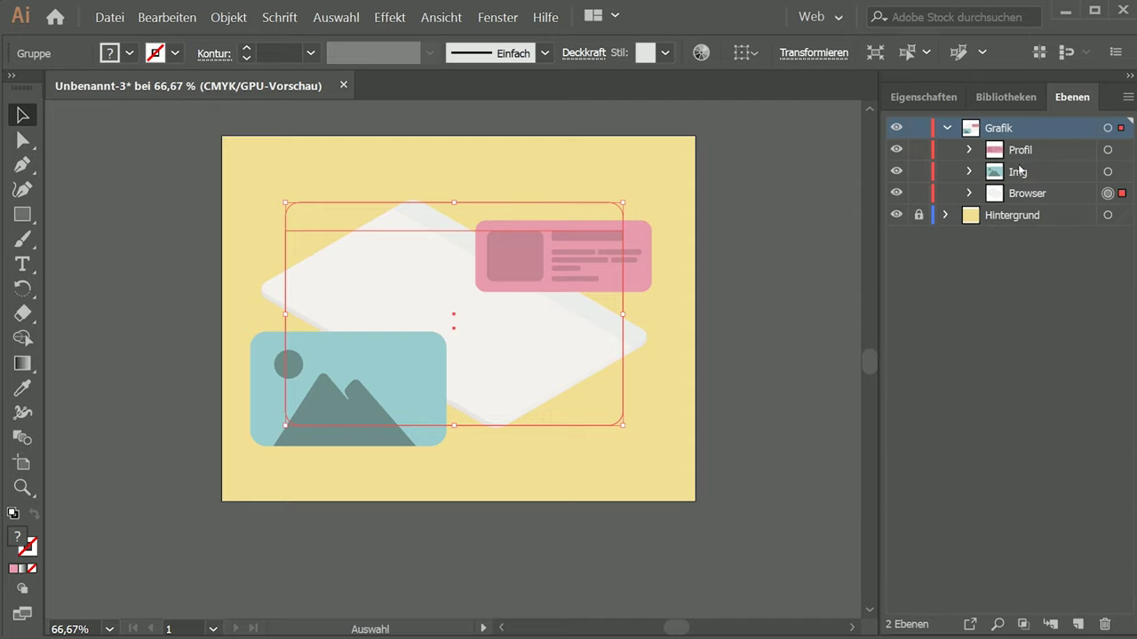
- Give the Img group a 3D extrusion: 10 pt depth, 90% ambient light, Isometrisch oben position
left_click(1107, 171)
left_click(389, 17)
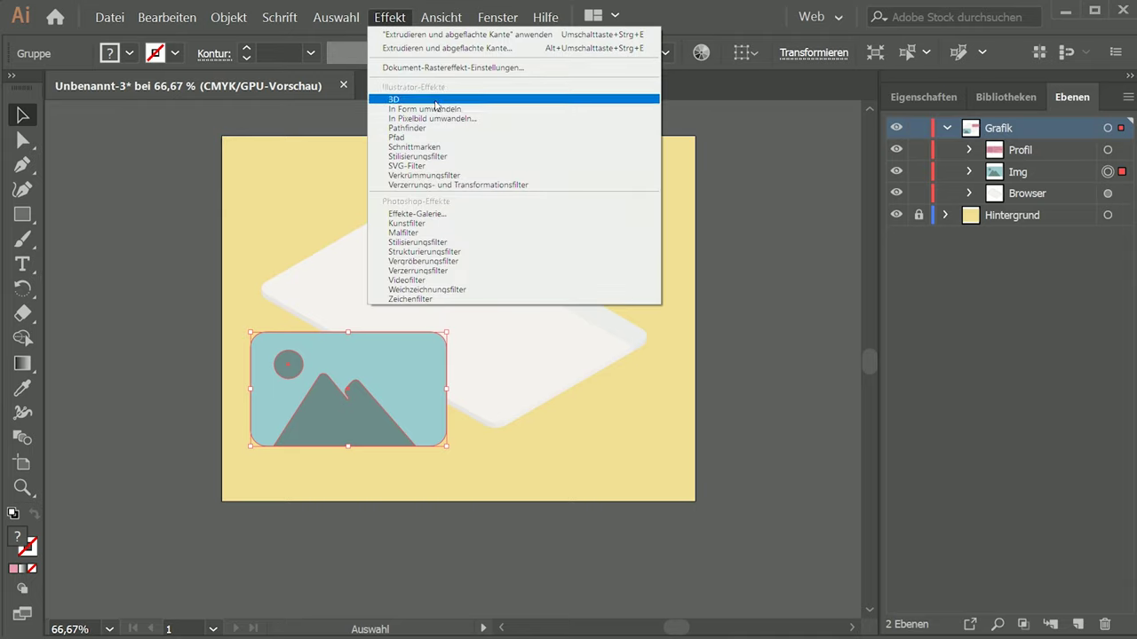
mouse_move(393, 98)
left_click(702, 103)
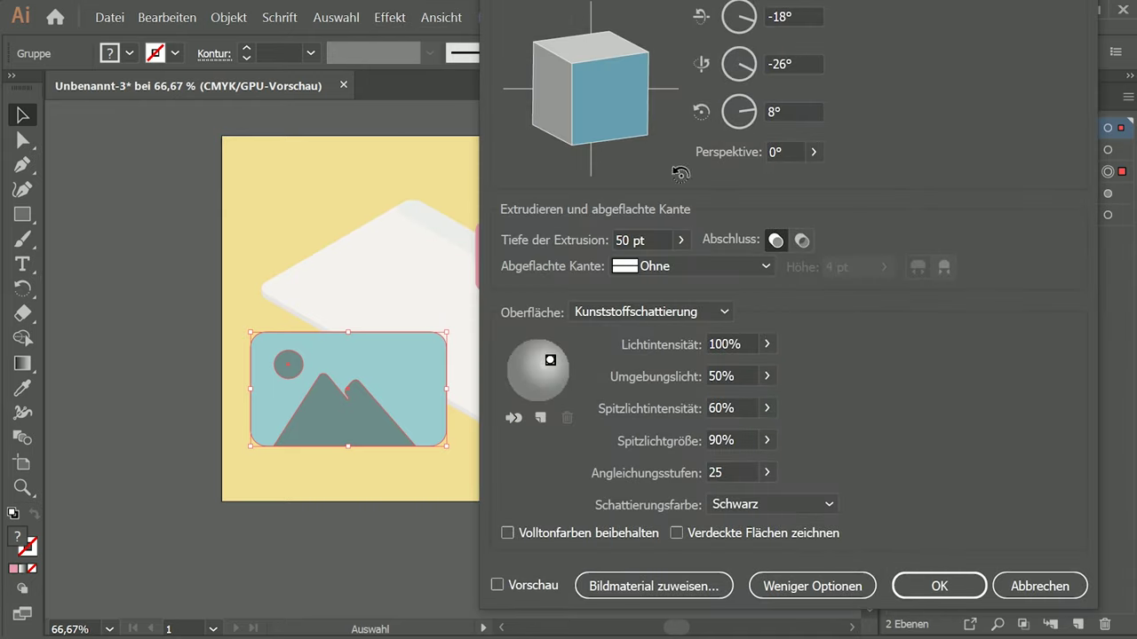
double_click(631, 239)
type("10")
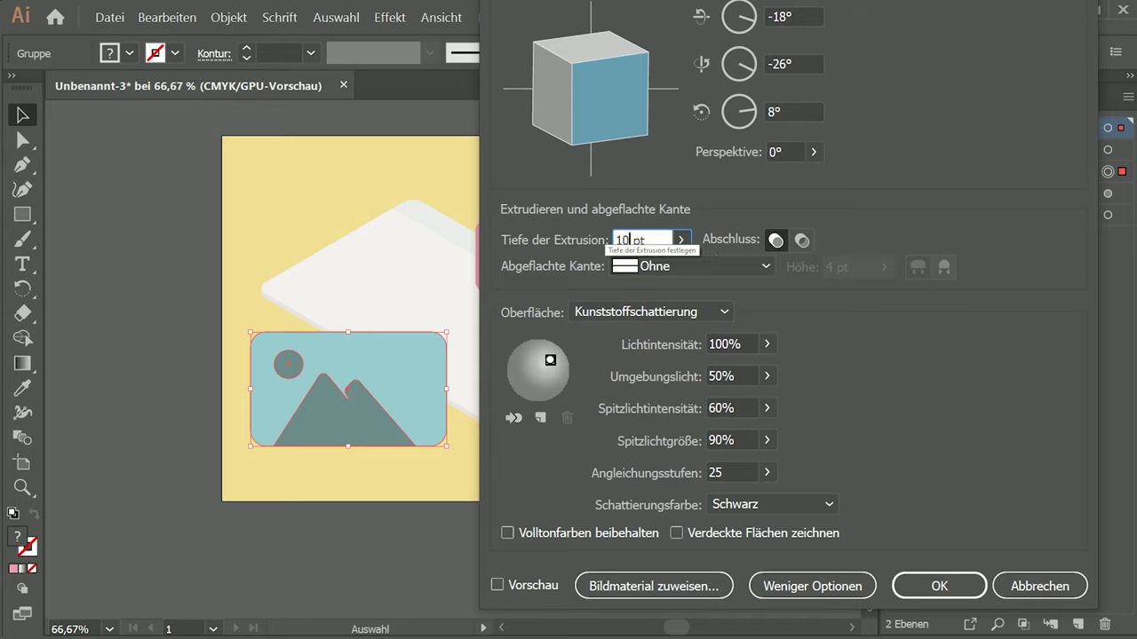
left_click(693, 376)
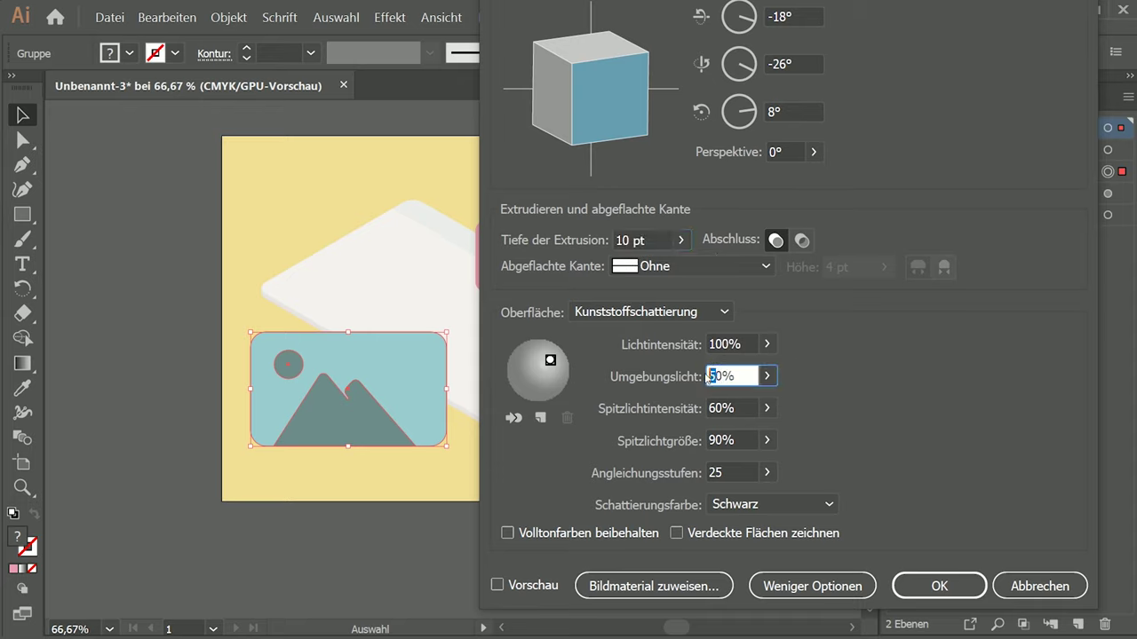
type("909")
key("BackSpace")
key("BackSpace")
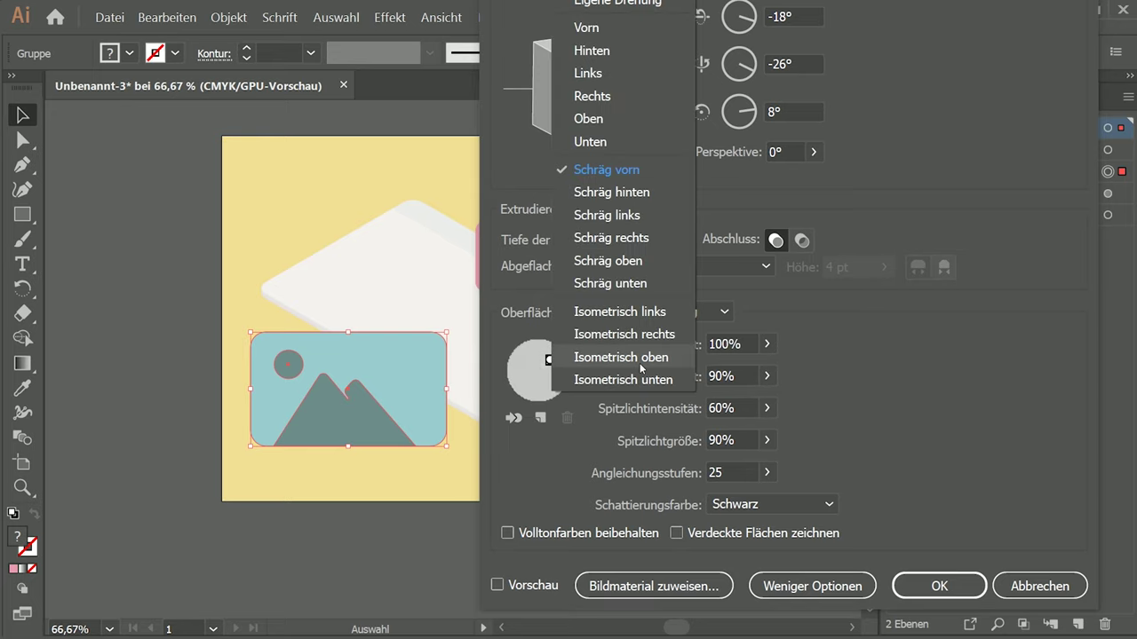
left_click(640, 359)
left_click(935, 587)
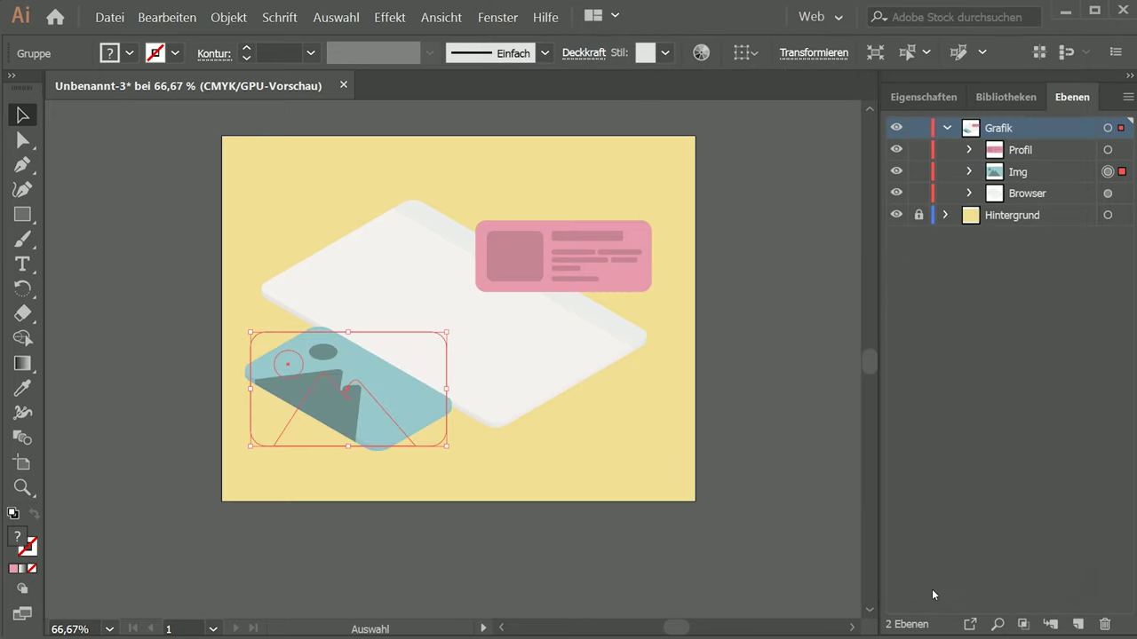
left_click(619, 242)
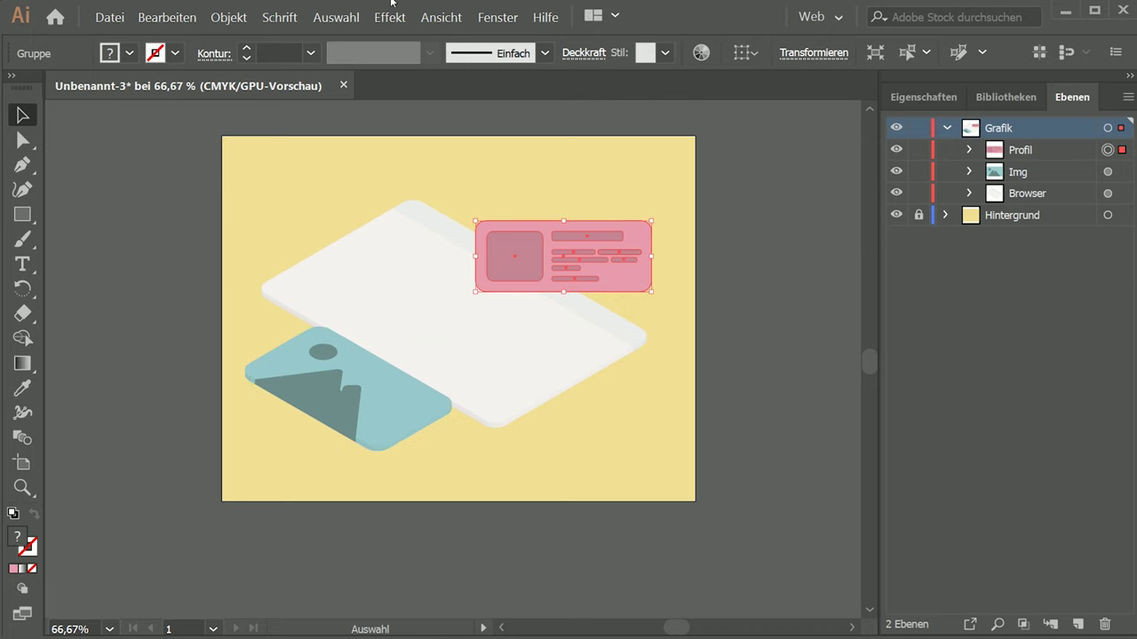
- Extrude the pink profile card 10 pt with isometric rotation and 90% ambient light
left_click(390, 17)
left_click(685, 103)
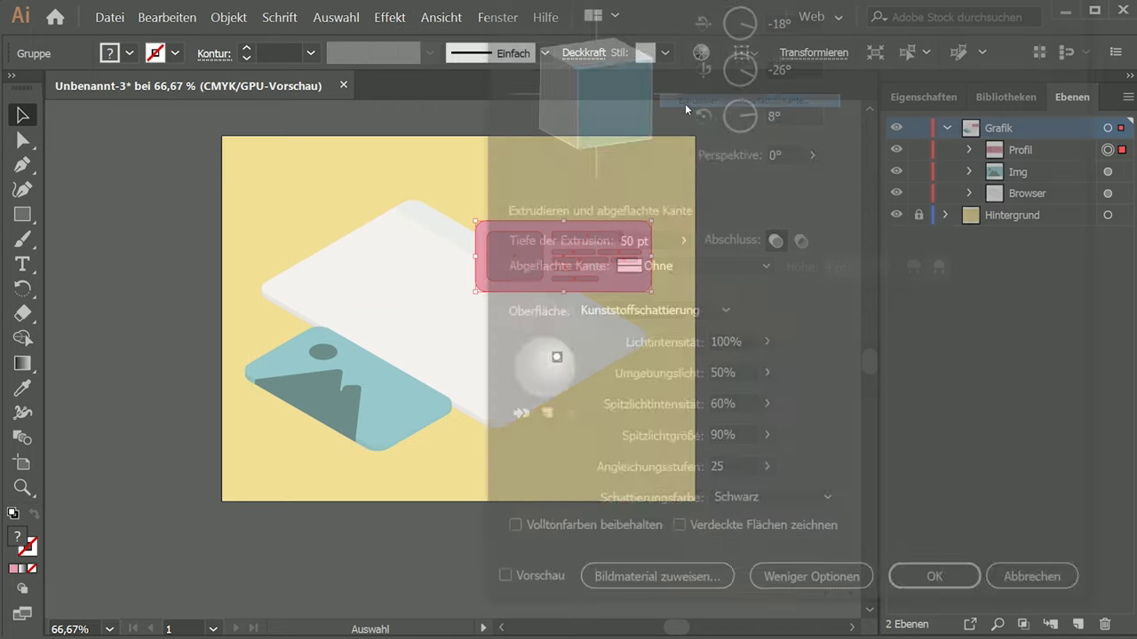
double_click(625, 241)
type("10")
left_click(539, 6)
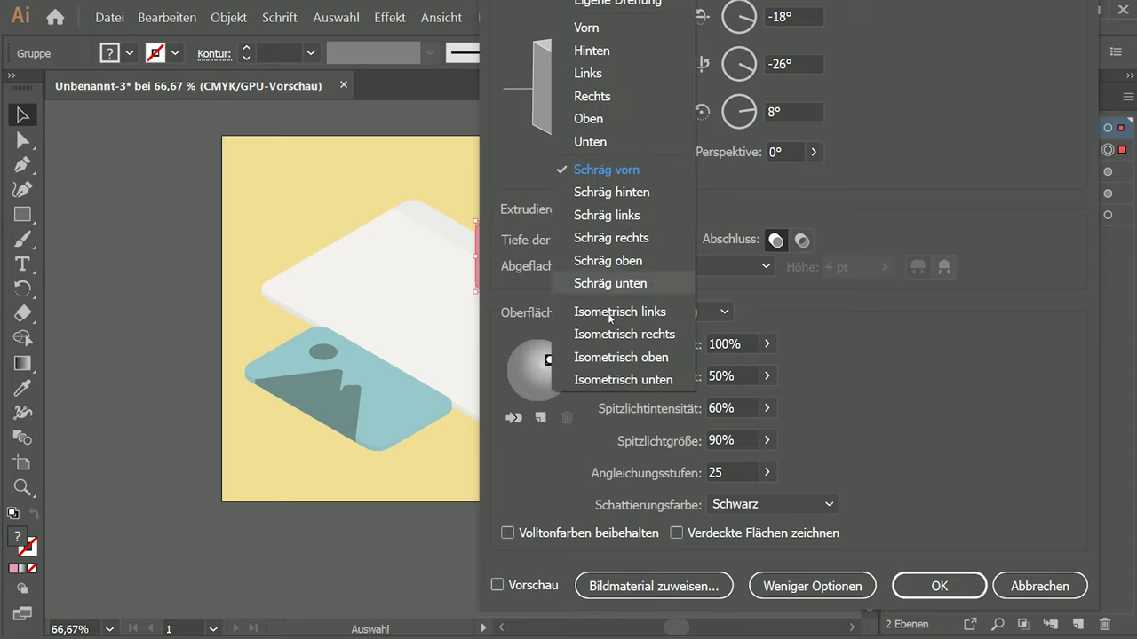
left_click(619, 335)
left_click(708, 377)
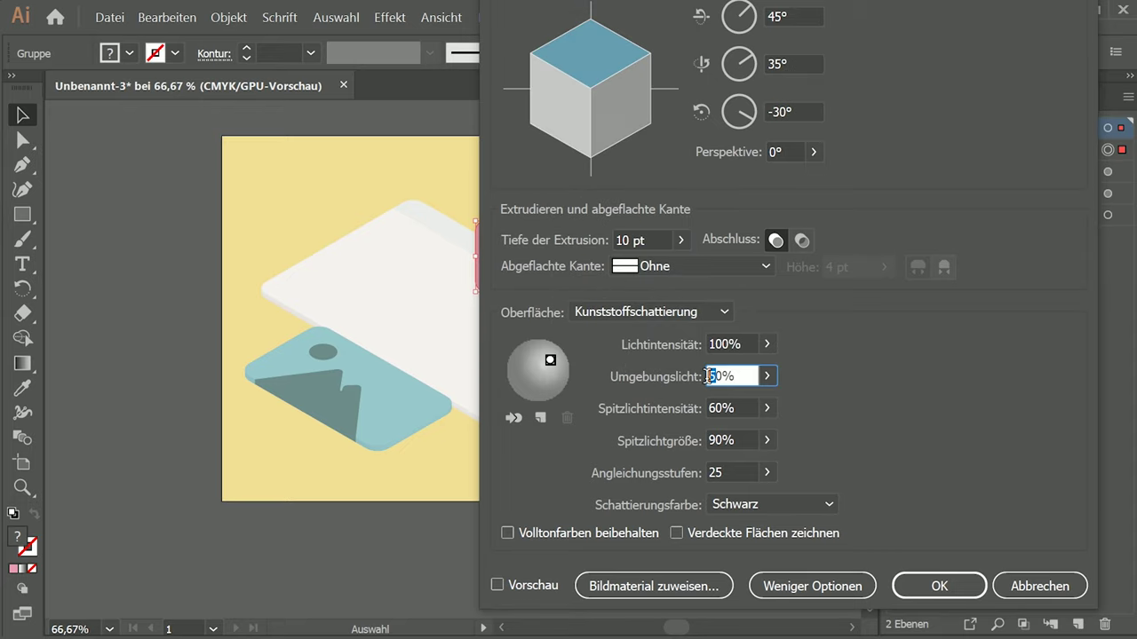
double_click(708, 376)
type("90")
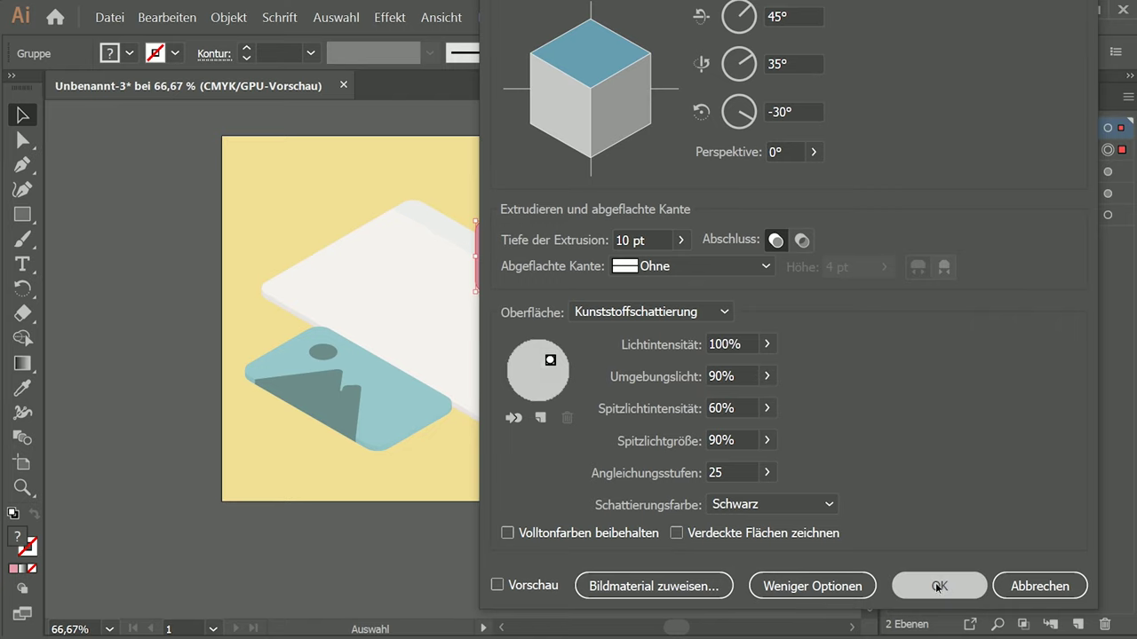
key("Return")
- Position the profile card on the browser's right edge and the image card at its upper left
left_click_drag(580, 269, 619, 350)
left_click(348, 400)
left_click_drag(348, 399, 353, 264)
left_click_drag(574, 322, 573, 300)
left_click(822, 219)
left_click_drag(411, 267, 379, 270)
left_click_drag(421, 313, 430, 288)
left_click(555, 478)
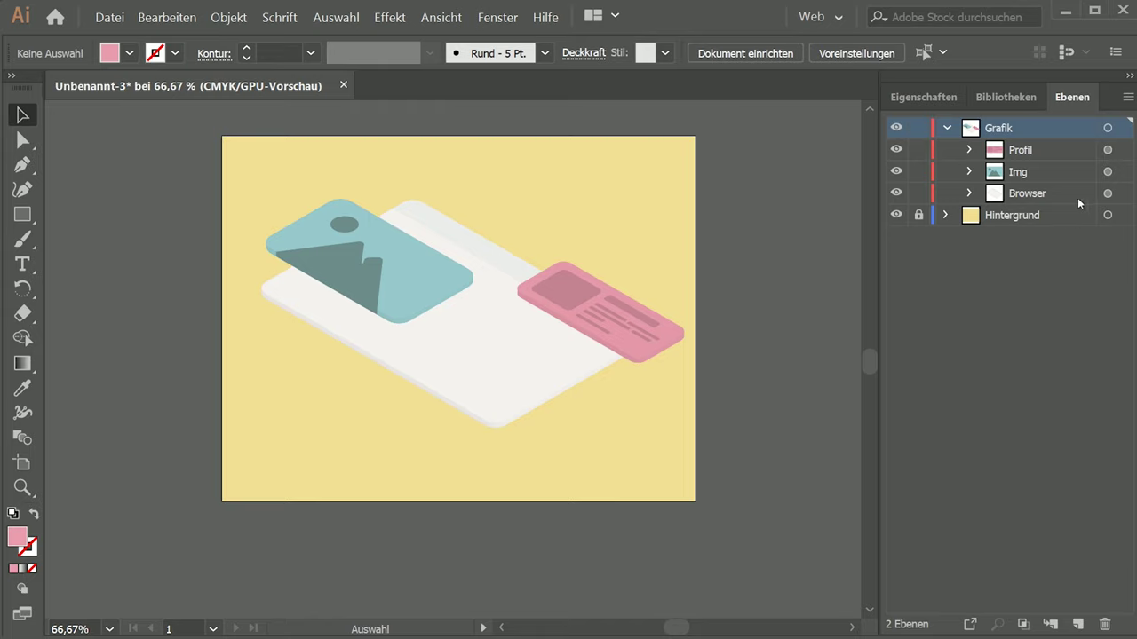
left_click(1108, 193)
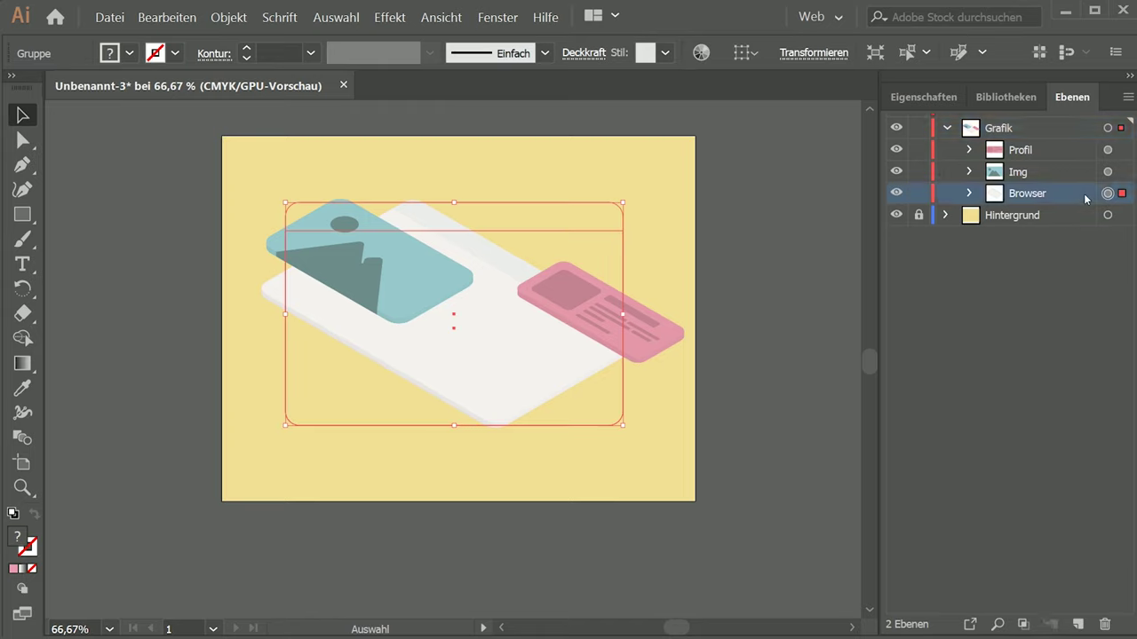
- Paste a Browser group copy behind the original and expand the copy's 3D appearance into shapes
key("ctrl+c")
key("ctrl+b")
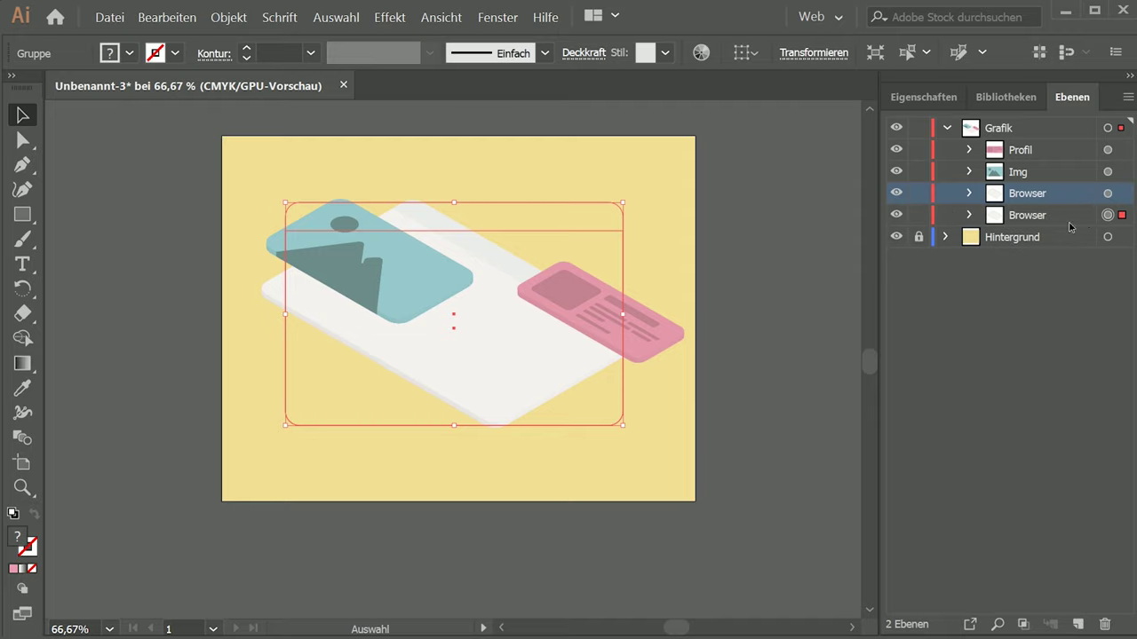
left_click(1070, 223)
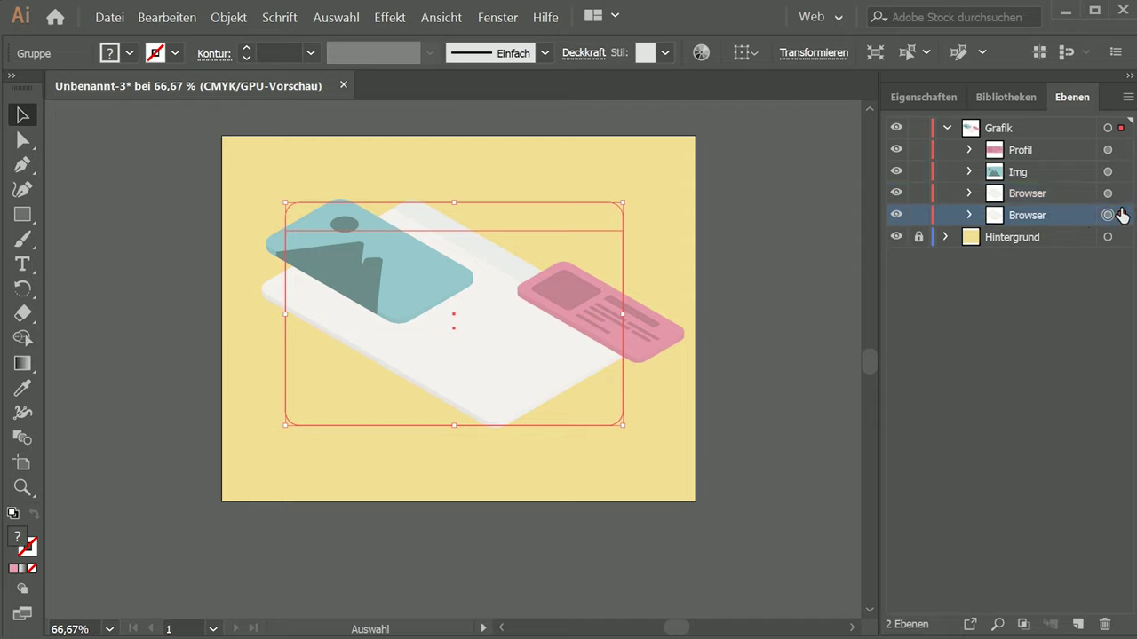
left_click(244, 21)
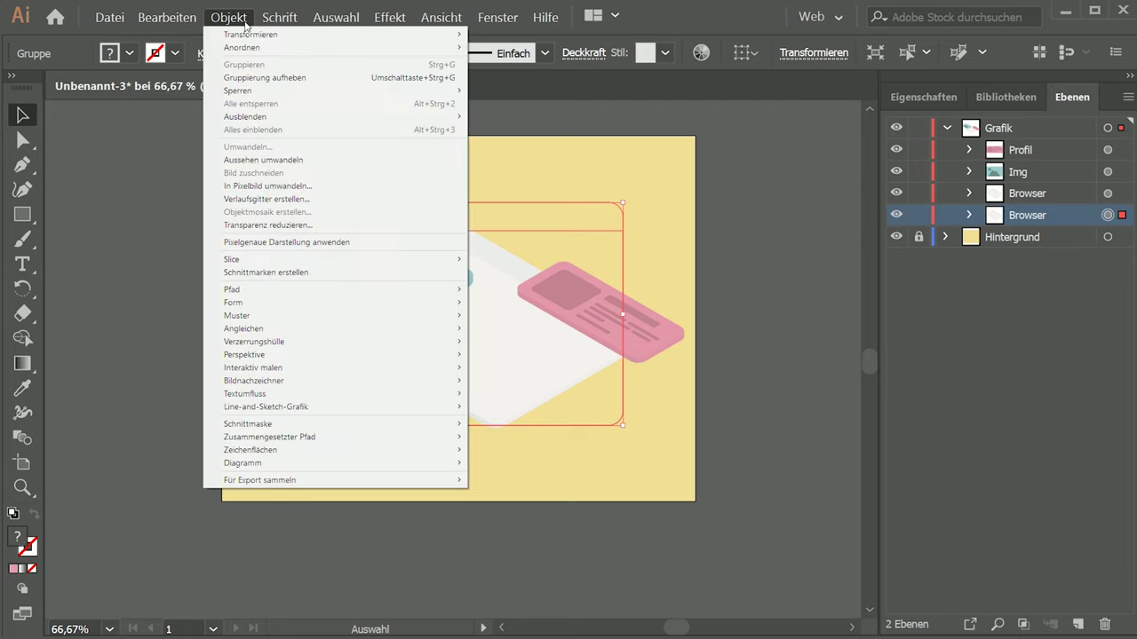
left_click(275, 161)
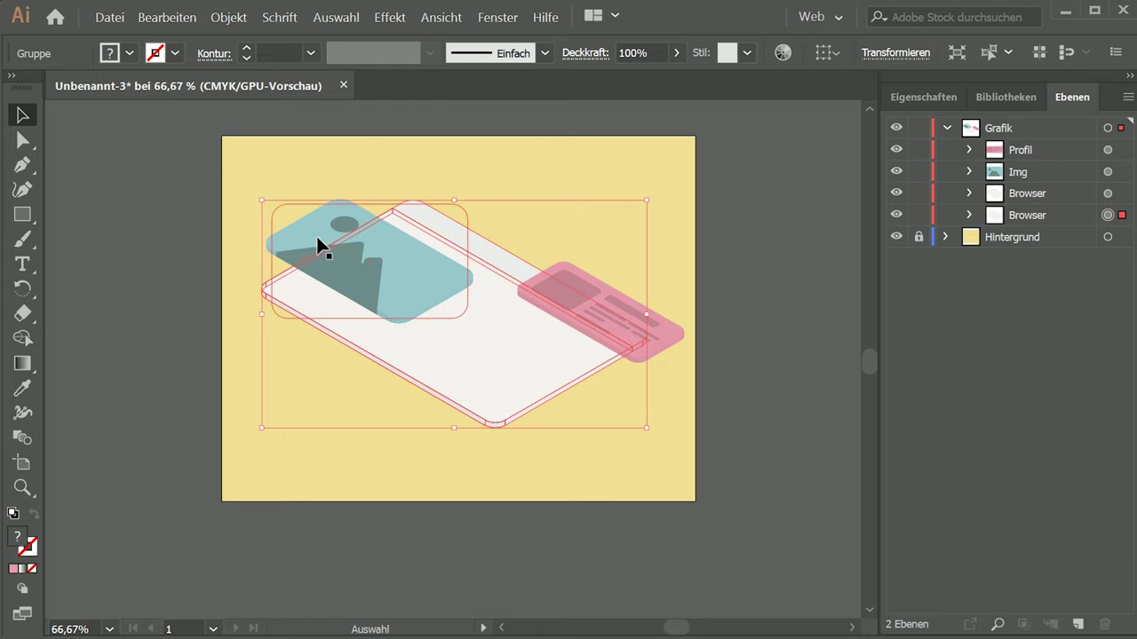
left_click(914, 98)
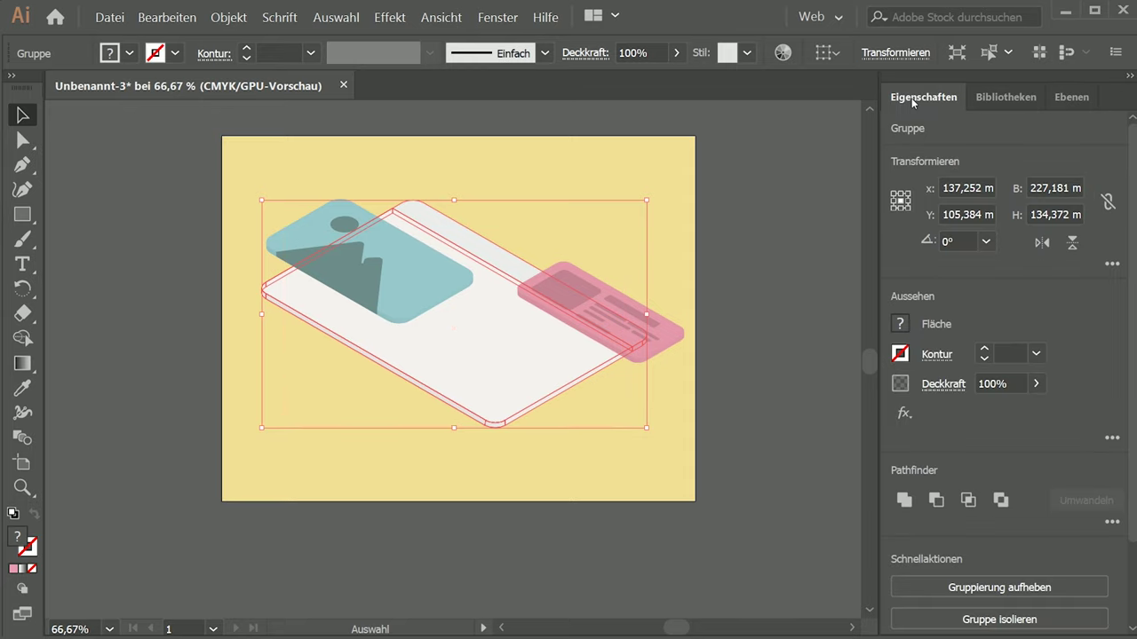
- Unite the browser copy into one black shape and name its layer 'Browschatten'
left_click(904, 500)
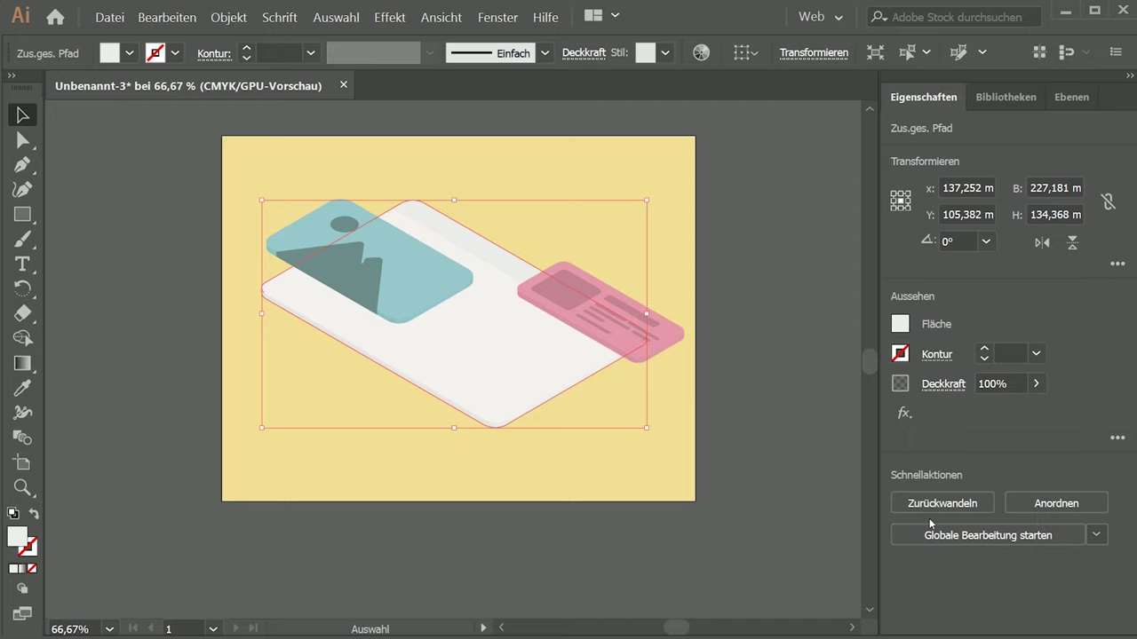
left_click(902, 324)
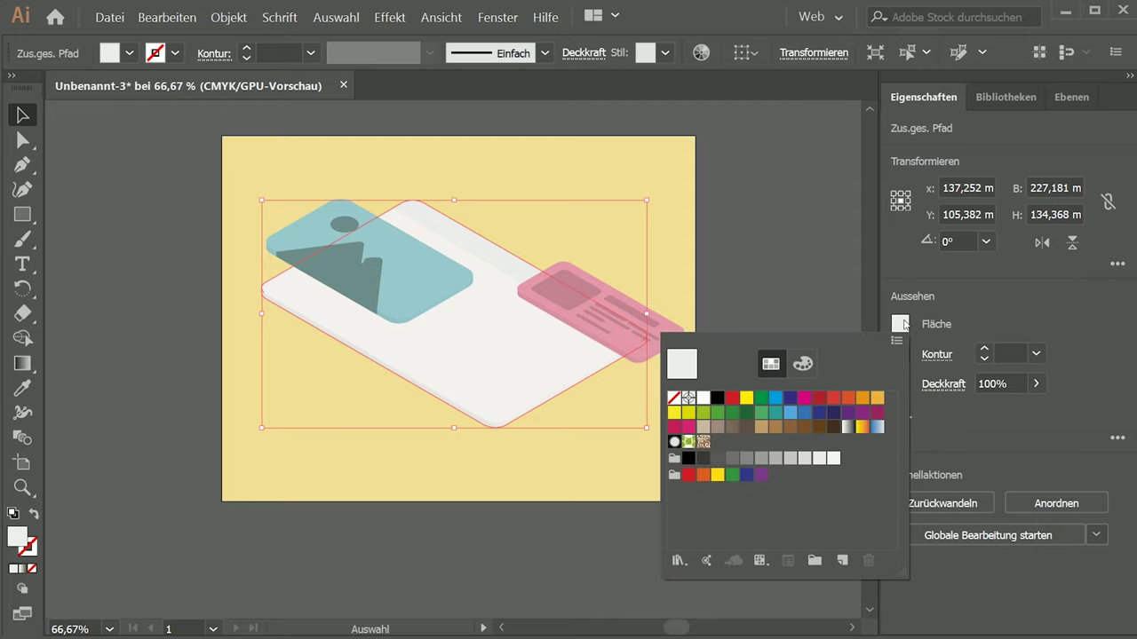
left_click(718, 398)
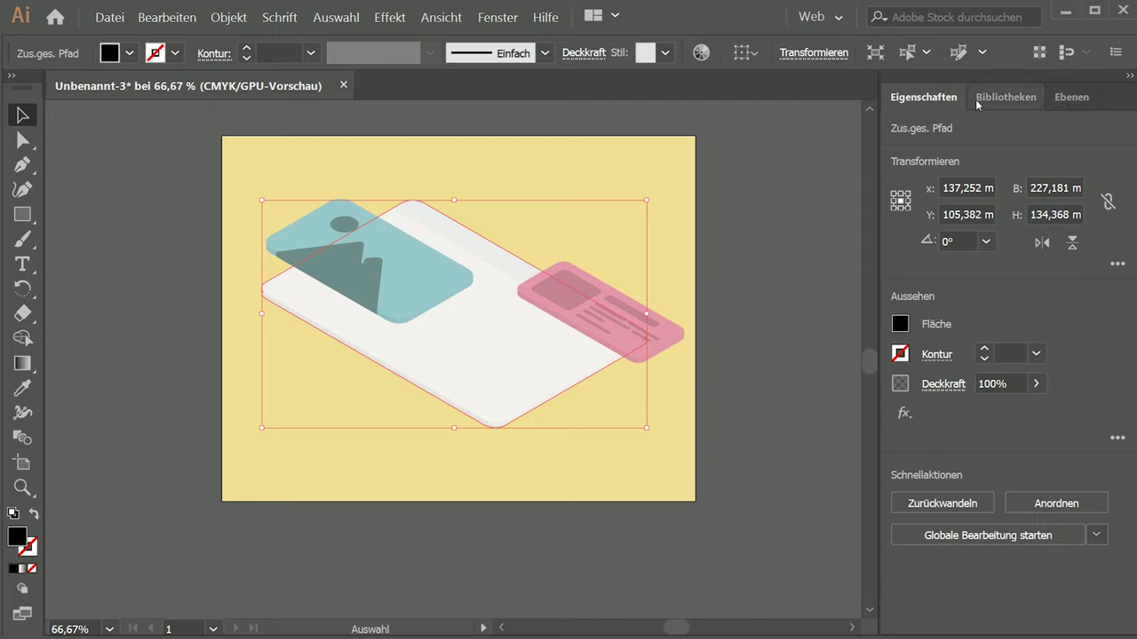
left_click(392, 17)
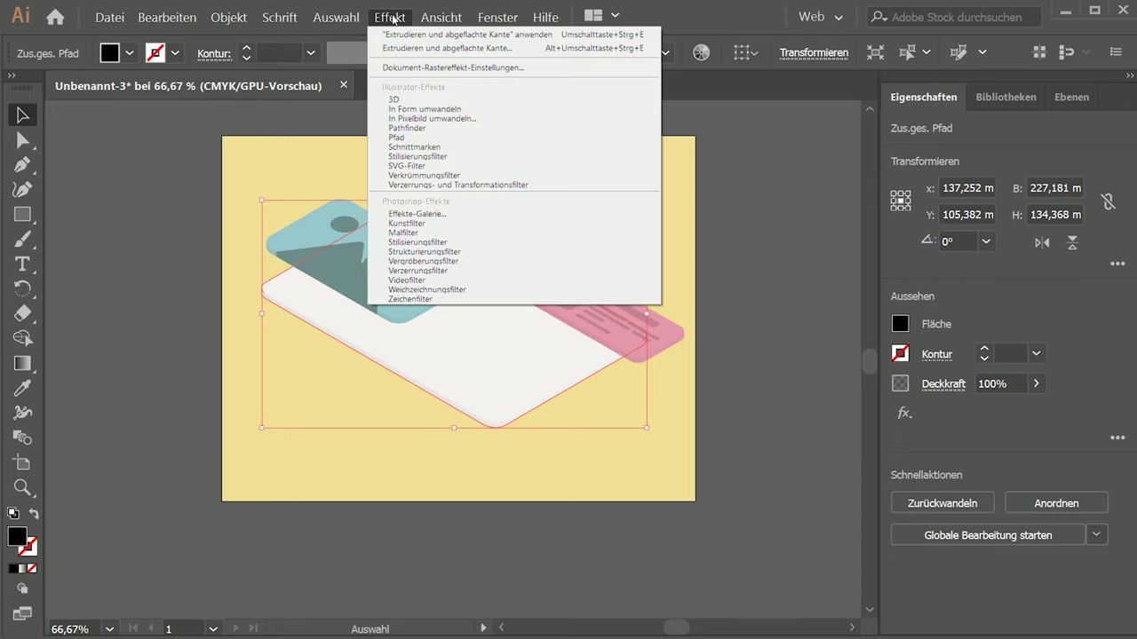
left_click(1075, 99)
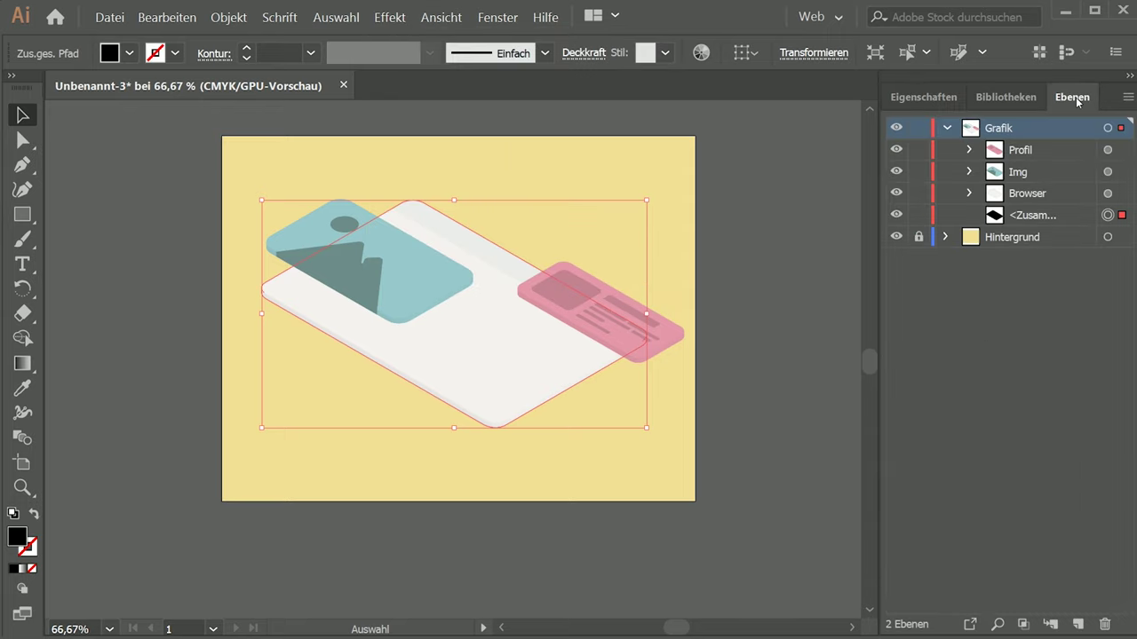
double_click(1048, 219)
type("Brows")
type("chatten")
key("Return")
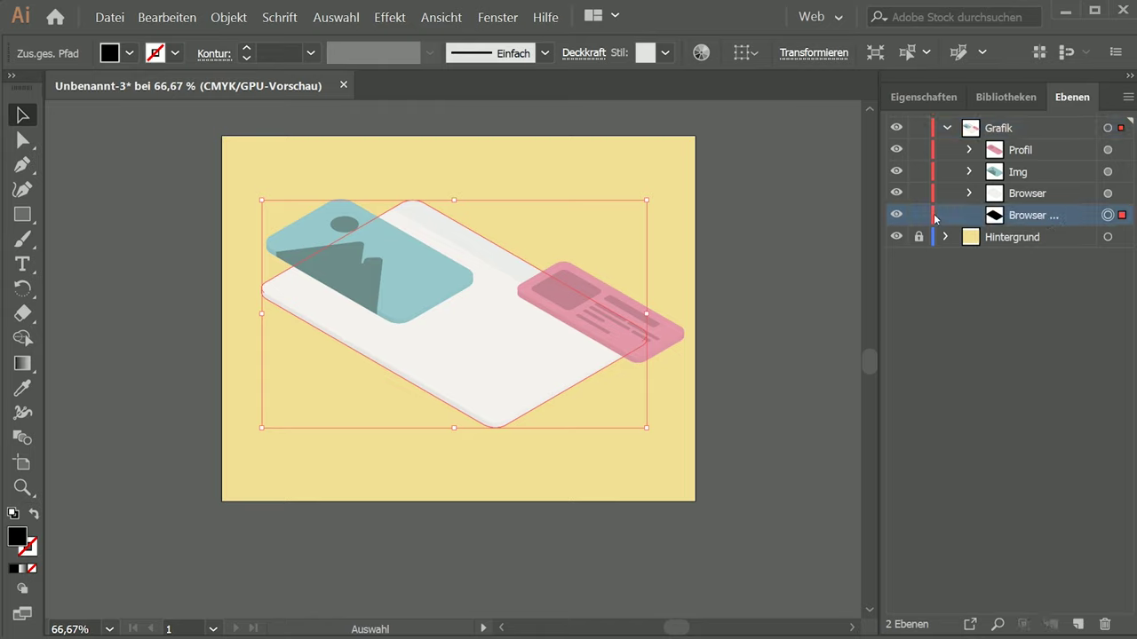
- Blur the shadow shape with a 61,9 px Gaussian blur and nudge it down twice
left_click(391, 18)
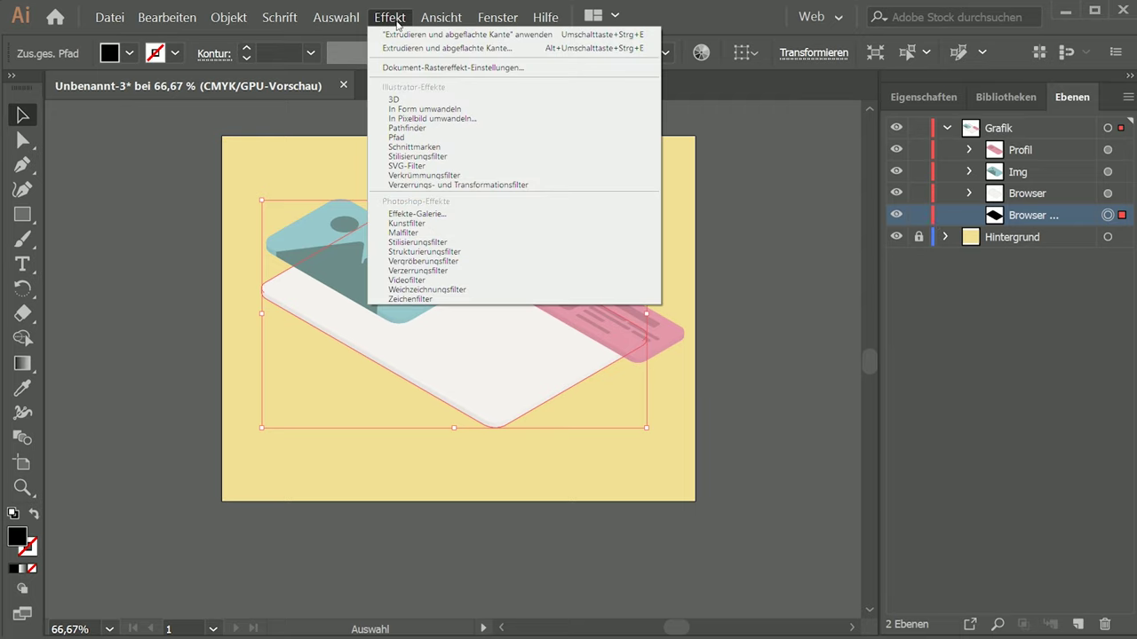
mouse_move(427, 289)
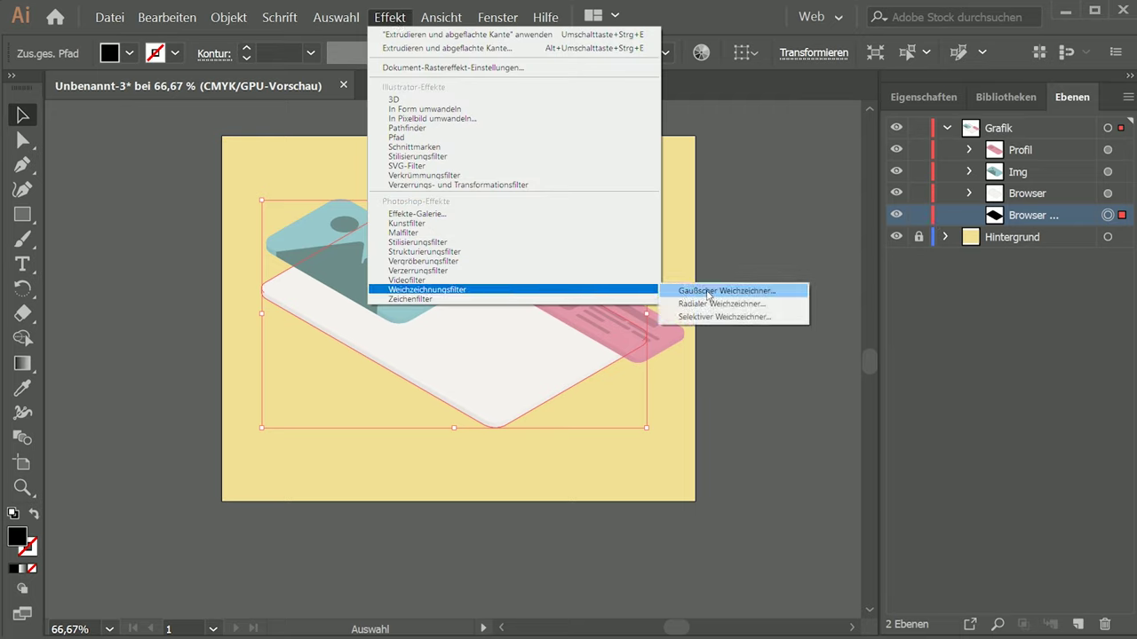
left_click(708, 291)
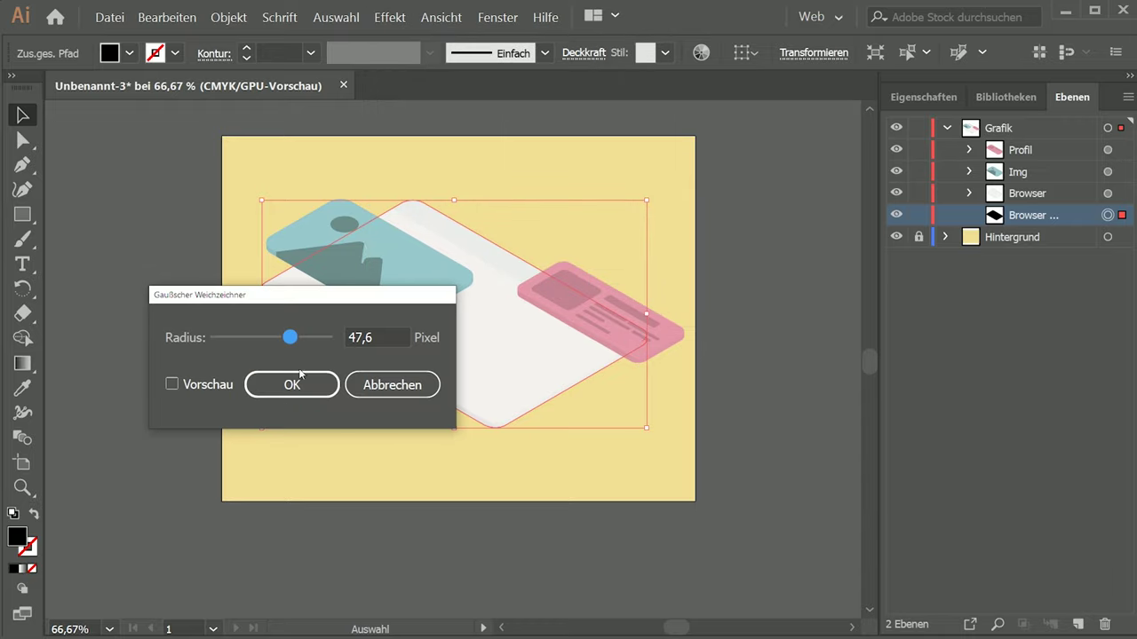
left_click(172, 385)
left_click_drag(290, 338, 299, 338)
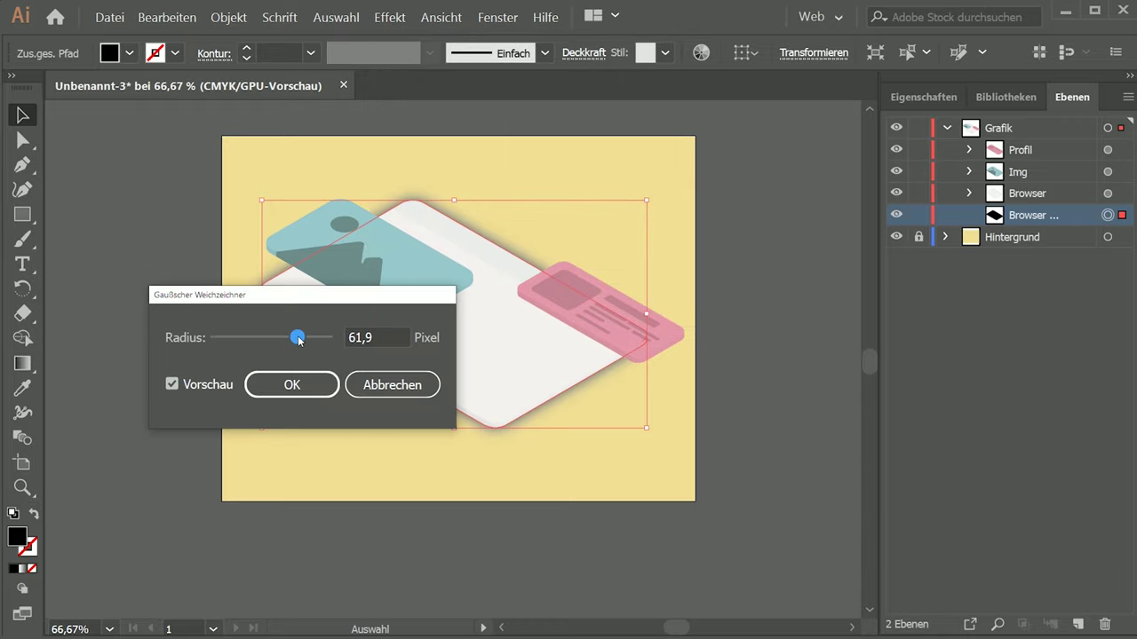
left_click(290, 389)
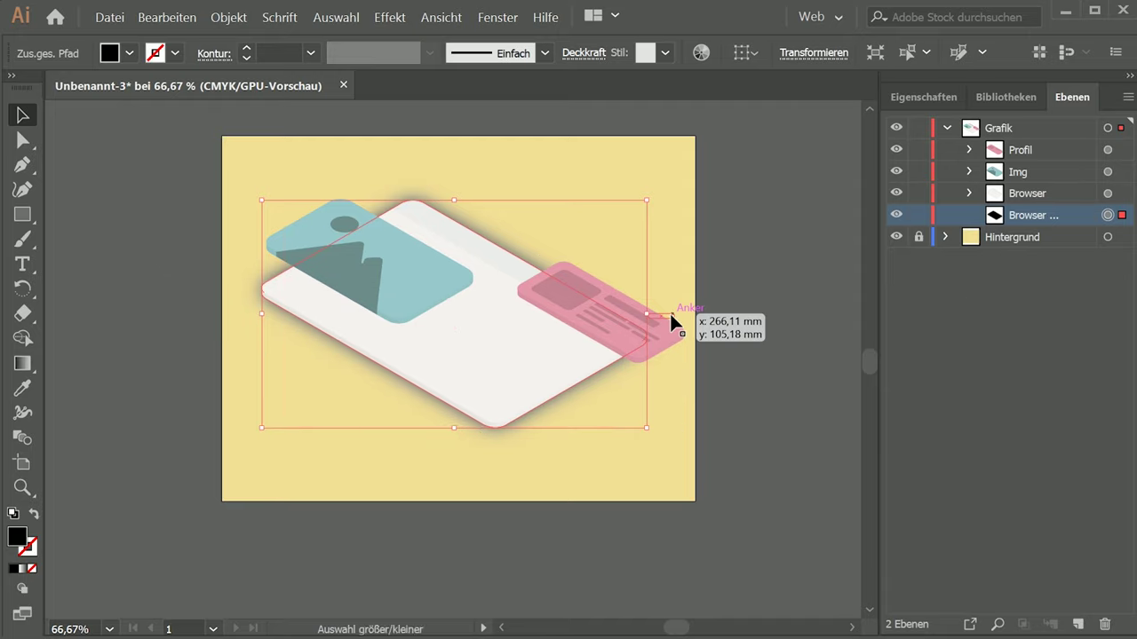
key("Down")
key("Down")
key("Down")
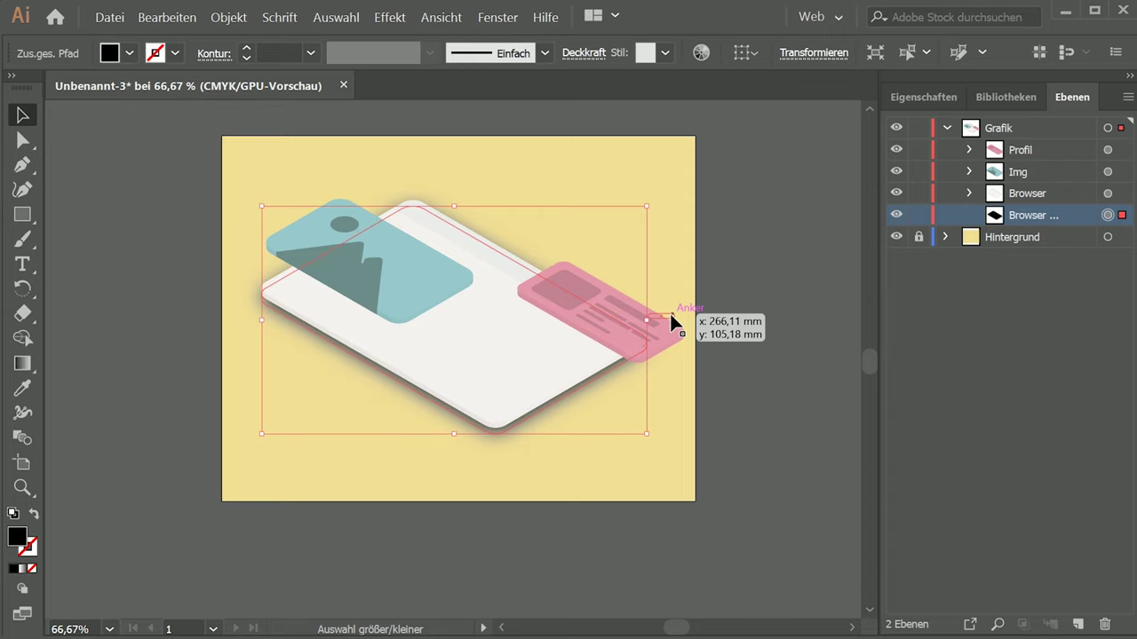
key("Down")
key("Down")
key("Down")
key("Down")
key("Down")
key("Down")
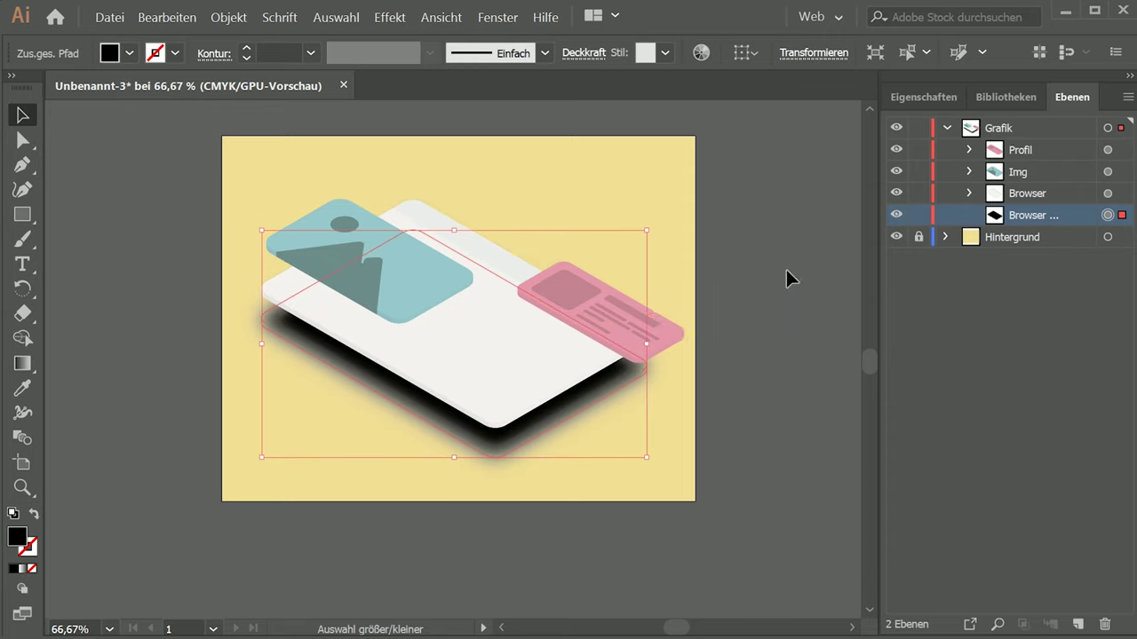
left_click(939, 98)
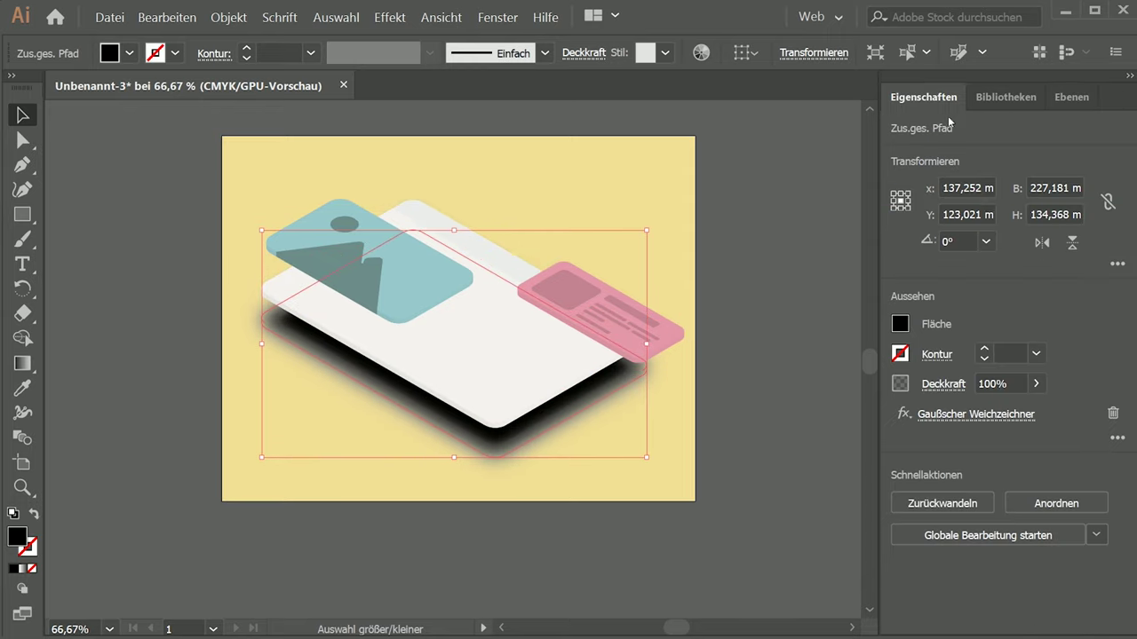
- Lower the browser shadow's opacity to 23% and shift it slightly up
left_click(1036, 384)
mouse_move(1006, 417)
left_mouse_down()
mouse_move(963, 411)
mouse_move(975, 411)
left_mouse_up()
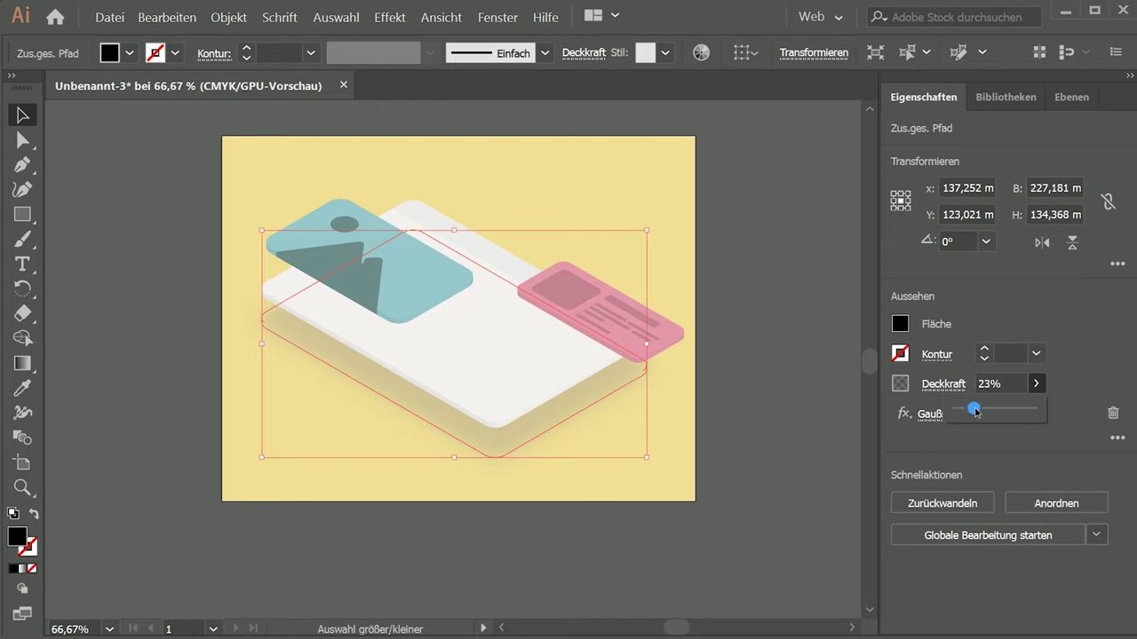
left_click(1059, 330)
key("shift+Up")
left_click(764, 278)
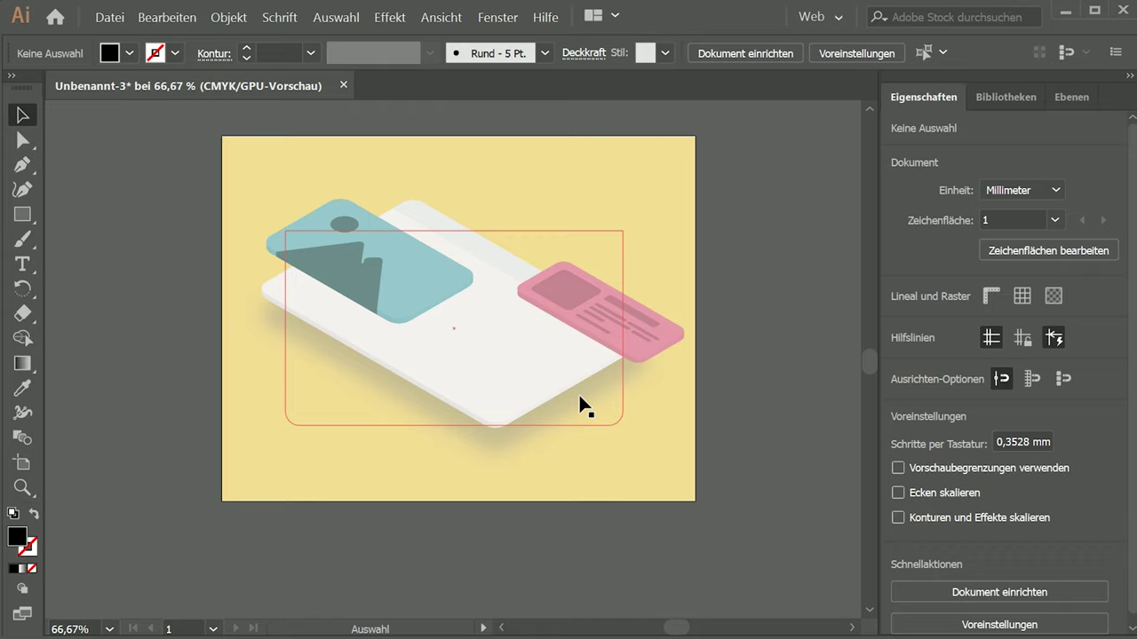
- Duplicate the Img layer in front as a shadow copy
left_click(418, 275)
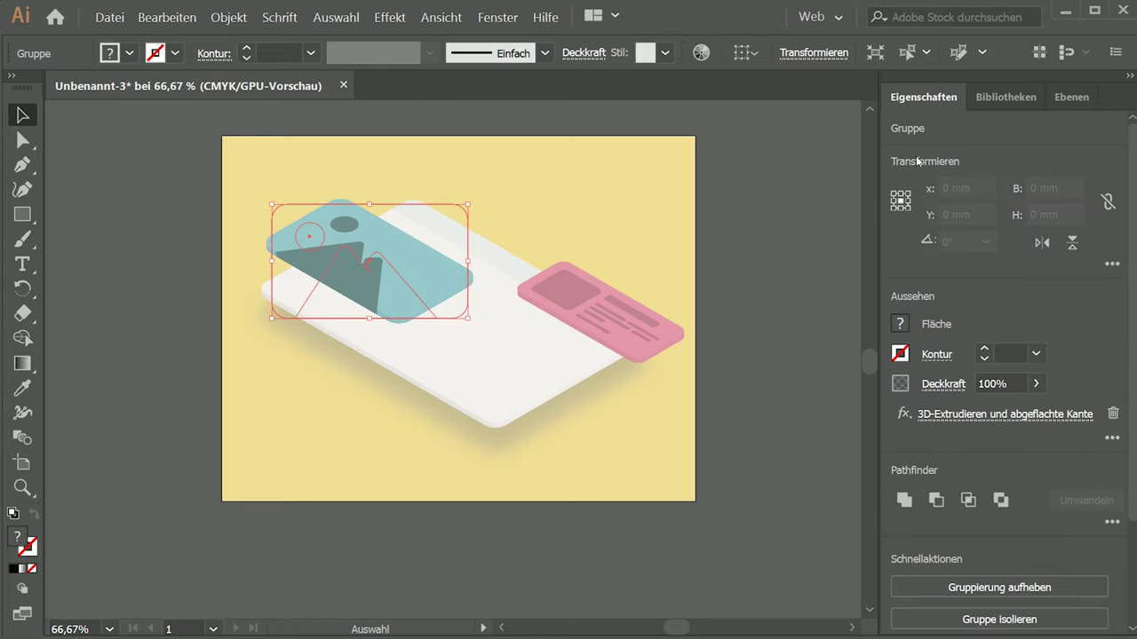
left_click(1057, 97)
left_click(1071, 174)
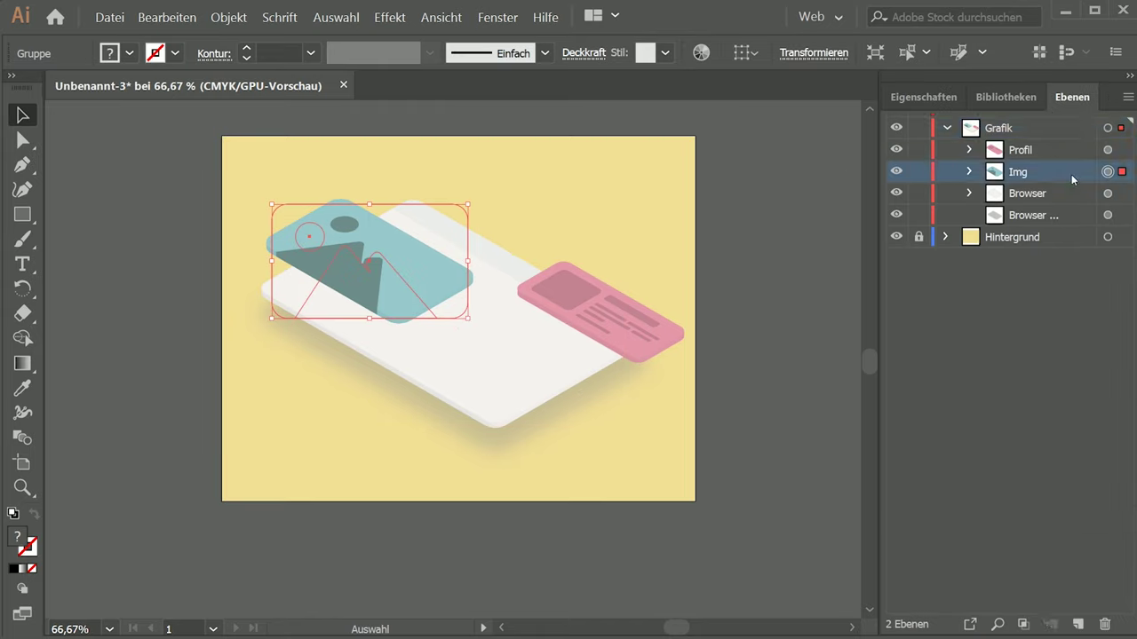
key("ctrl+c")
key("ctrl+f")
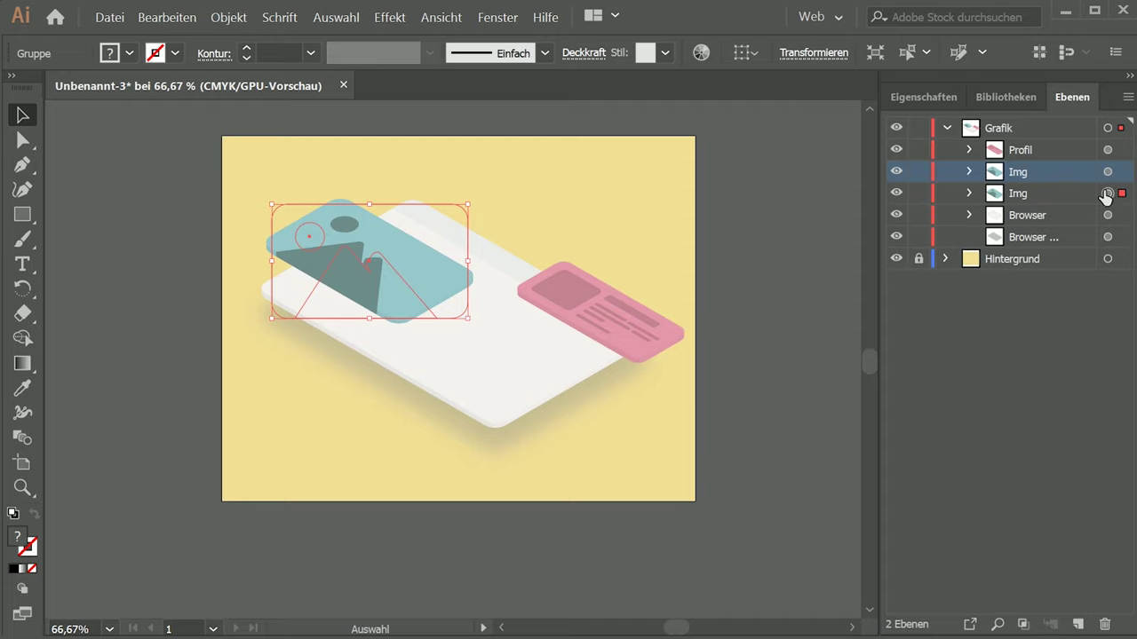
left_click(1101, 193)
left_click(903, 98)
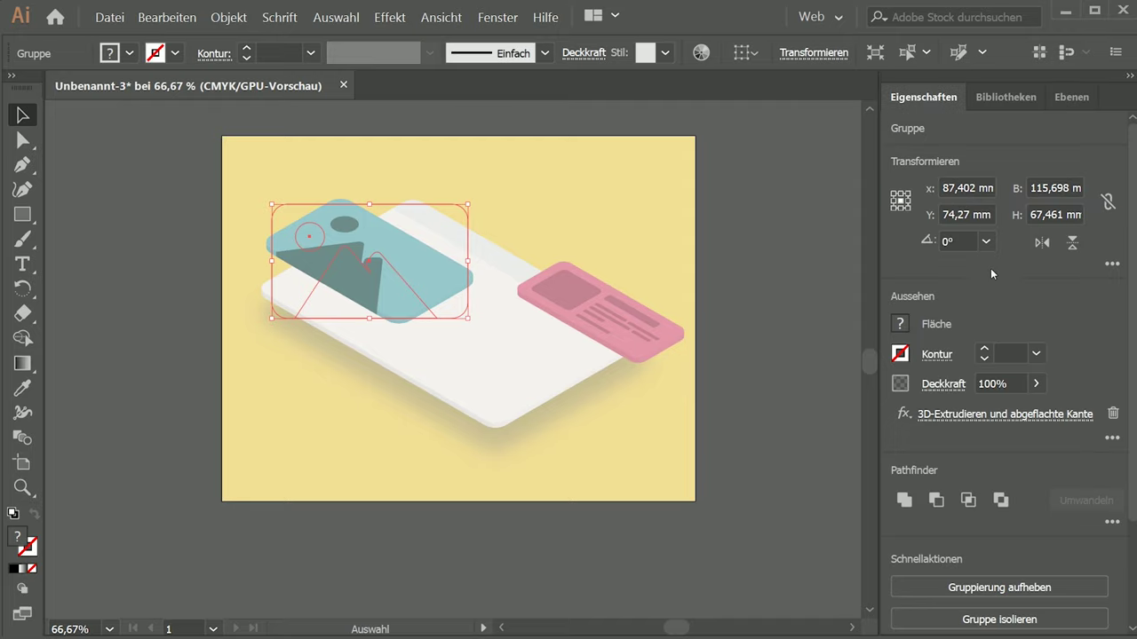
left_click(912, 505)
key("ctrl+z")
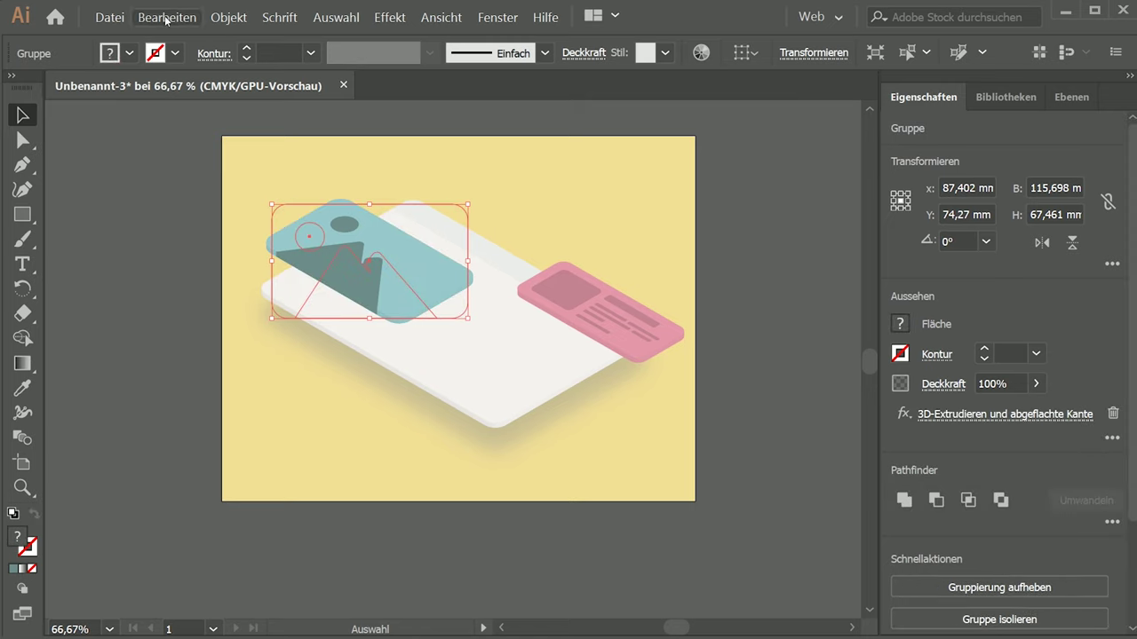
- Expand the Img copy's 3D appearance, unite it into one shape and fill it black
left_click(228, 17)
left_click(266, 156)
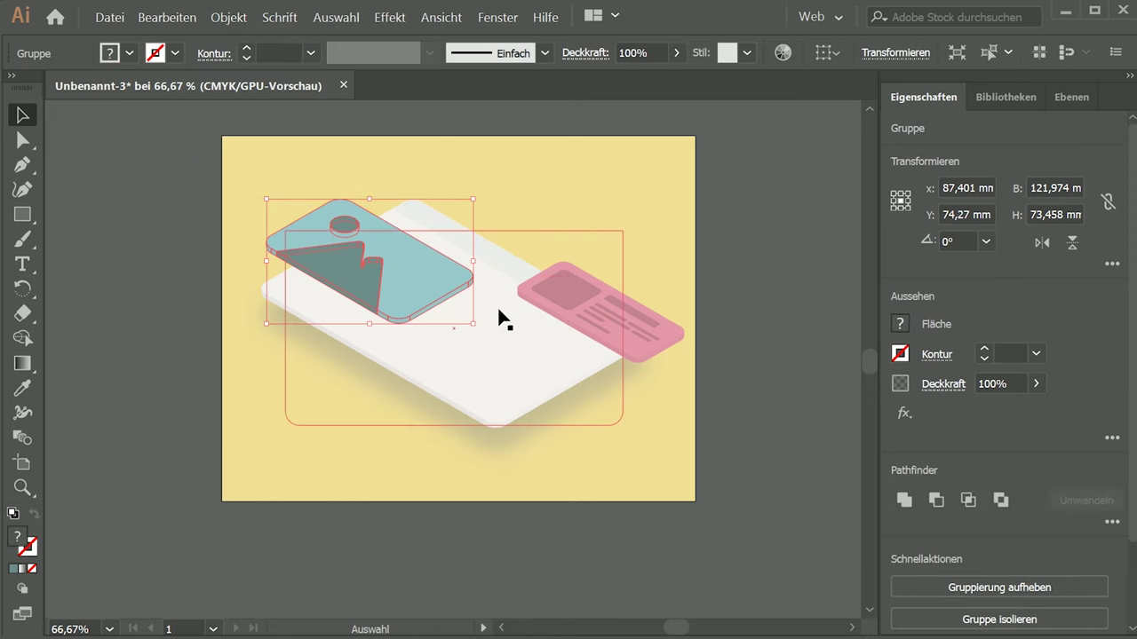
left_click(903, 500)
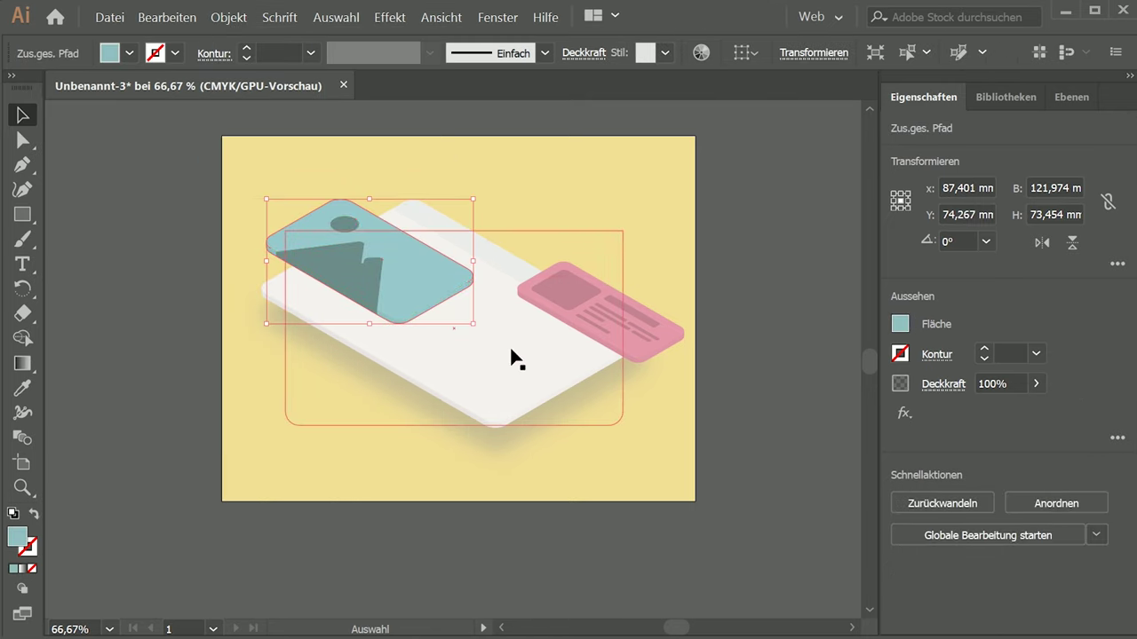
left_click(897, 326)
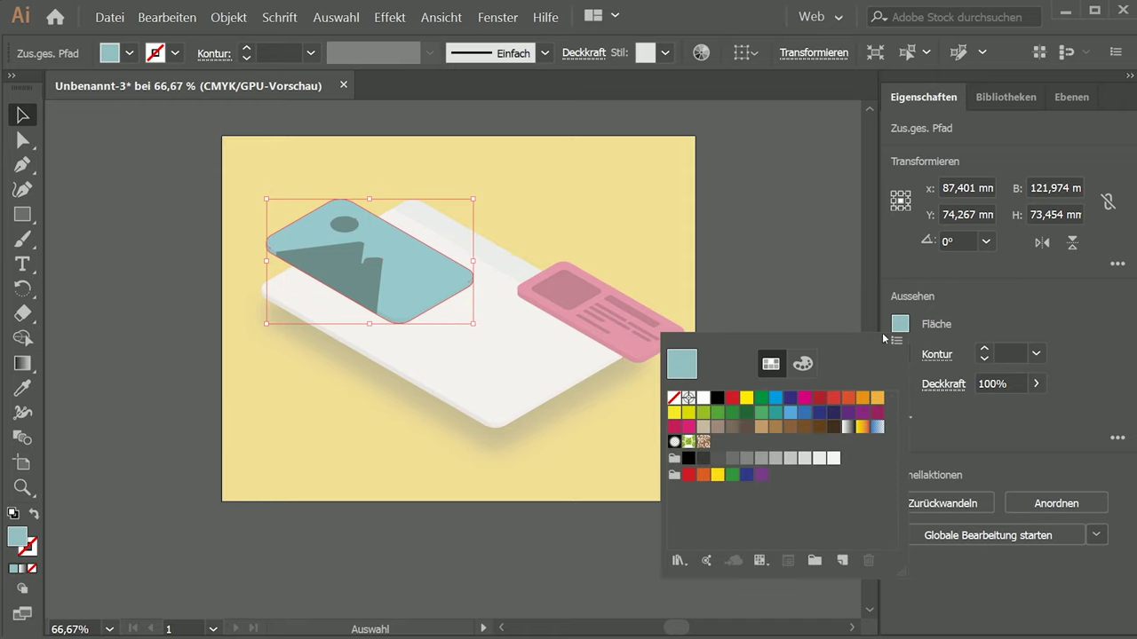
left_click(716, 397)
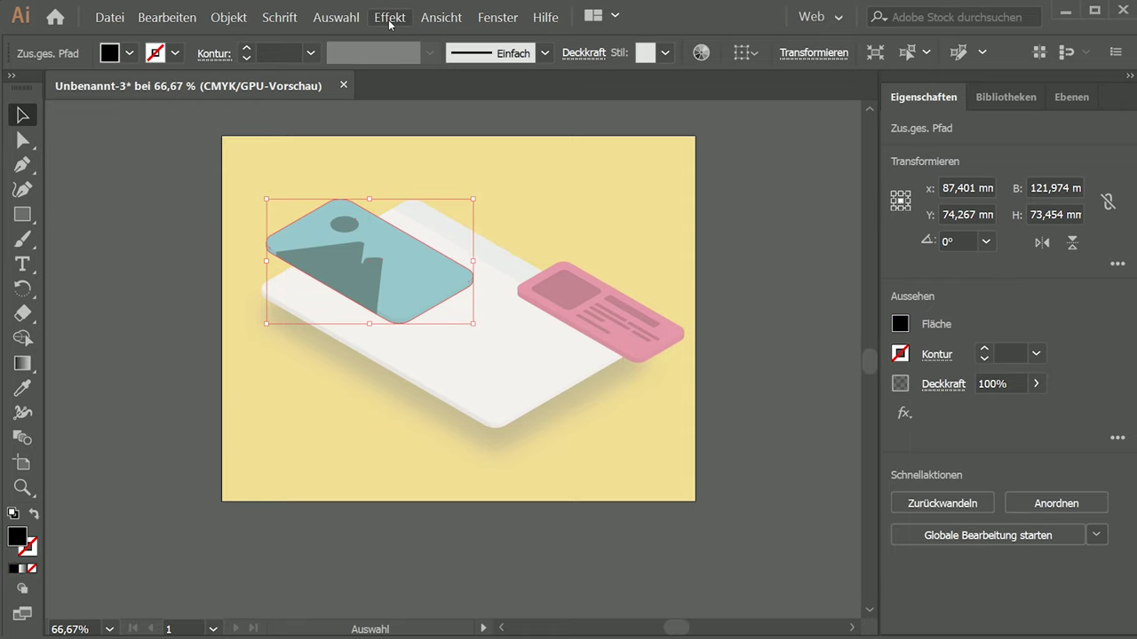
- Apply a Gaussian blur to the black copy and move it down beneath the card
left_click(390, 17)
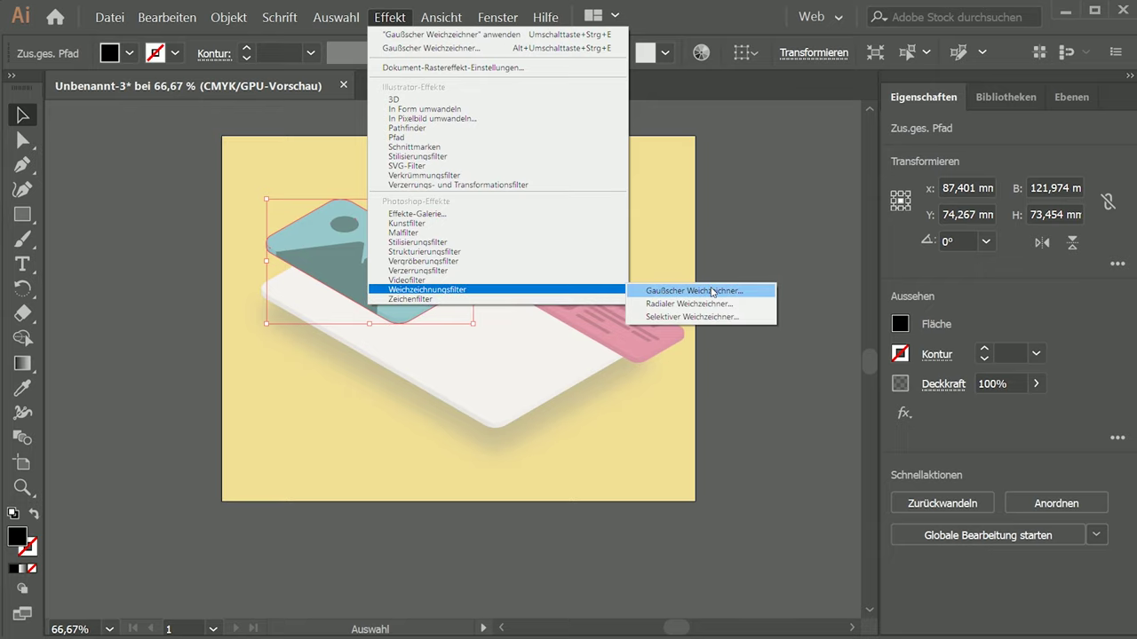
left_click(712, 291)
left_click(171, 384)
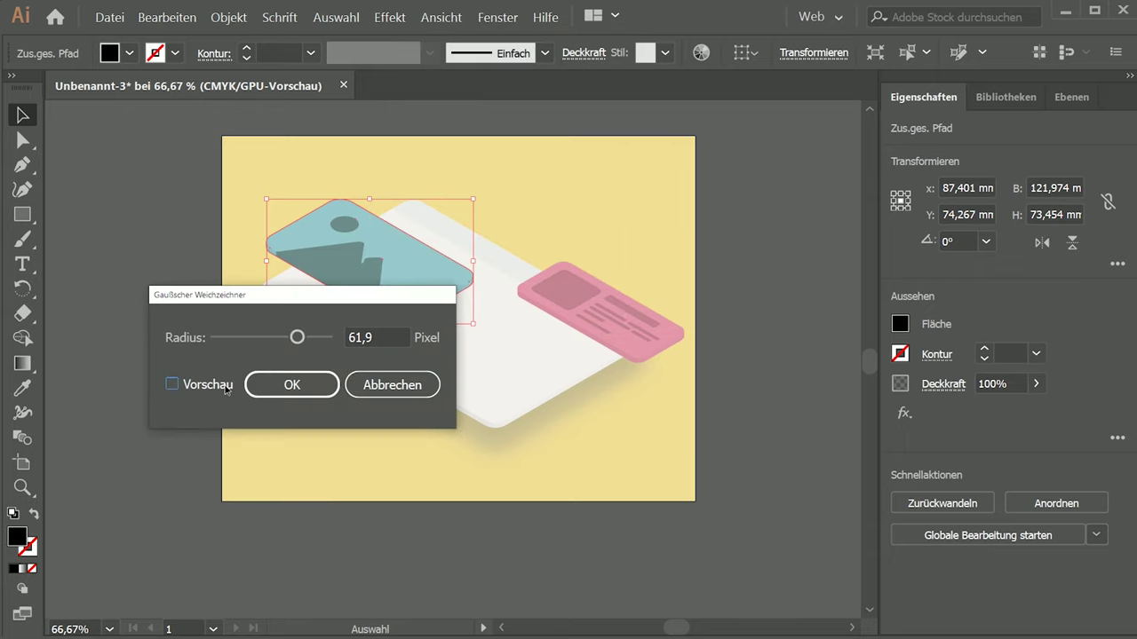
left_click(302, 385)
key("Down")
key("Down")
key("Down")
key("Down")
key("Down")
key("Down")
key("shift+Down")
key("shift+Down")
key("shift+Down")
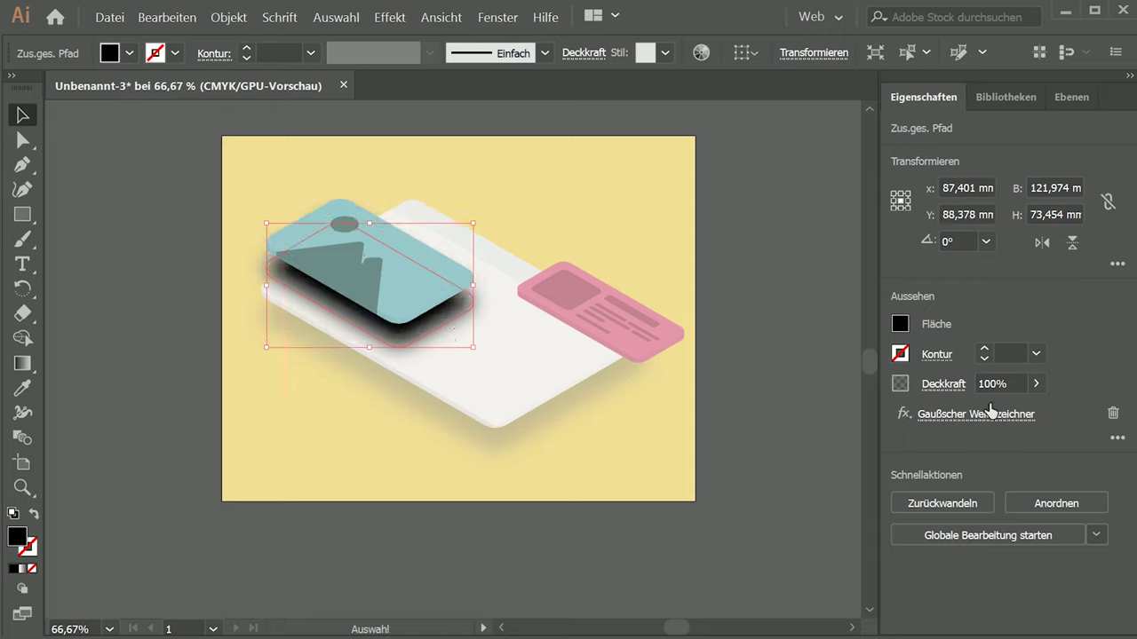
- Set the image card shadow's opacity to 52% and nudge it slightly up
left_click(1035, 384)
mouse_move(1032, 408)
left_mouse_down()
mouse_move(976, 410)
mouse_move(986, 412)
left_mouse_up()
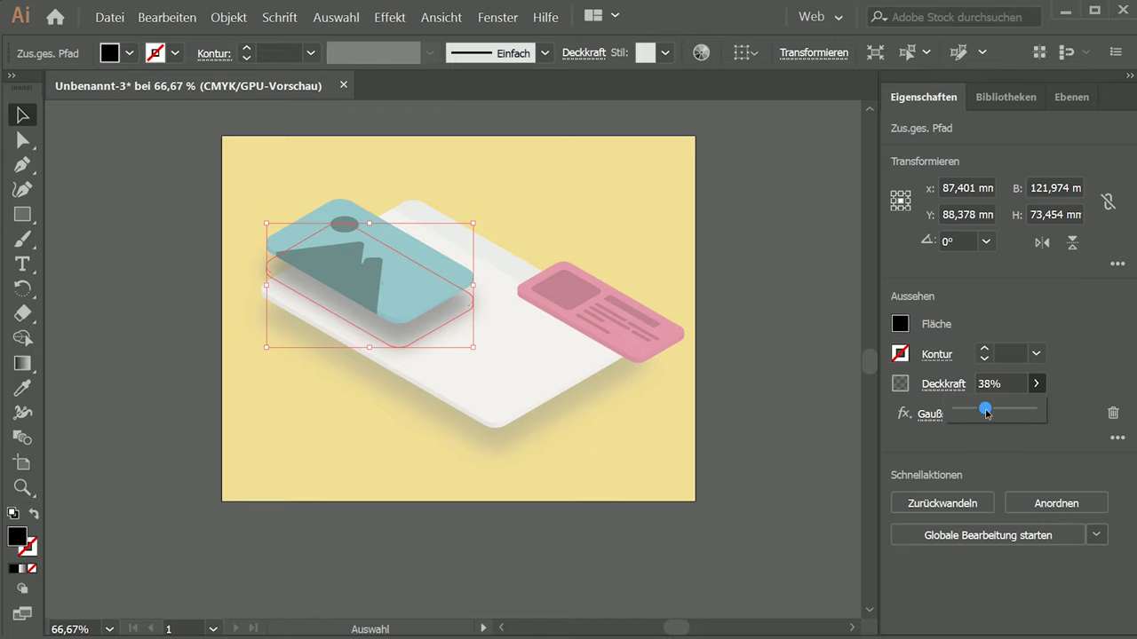
left_click_drag(986, 410, 1002, 410)
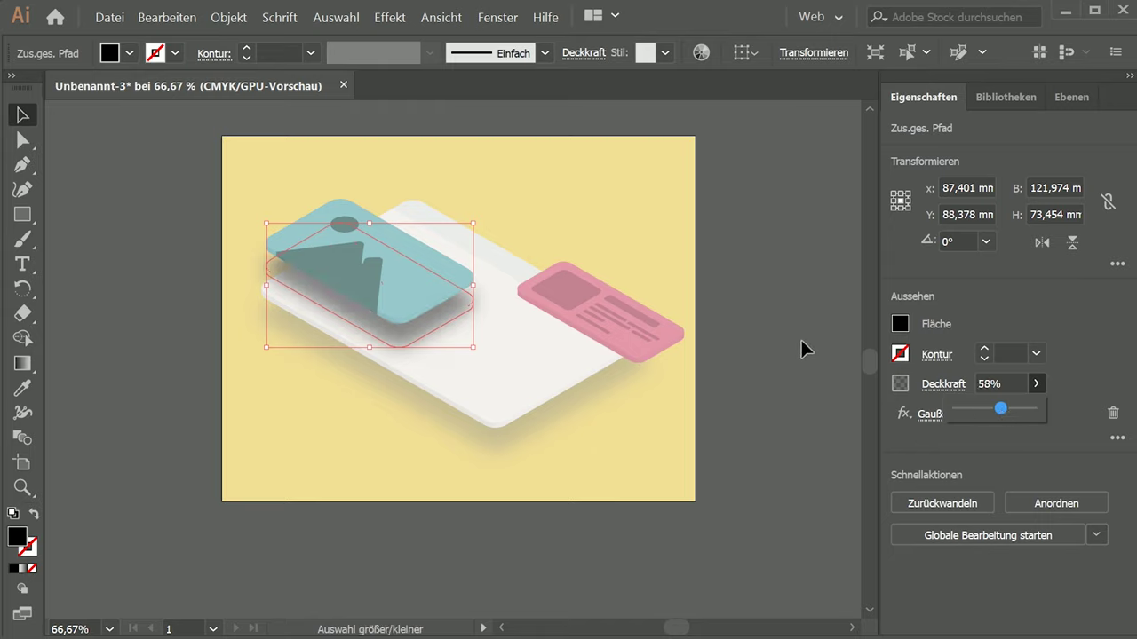
left_click_drag(1001, 409, 995, 410)
left_click(714, 367)
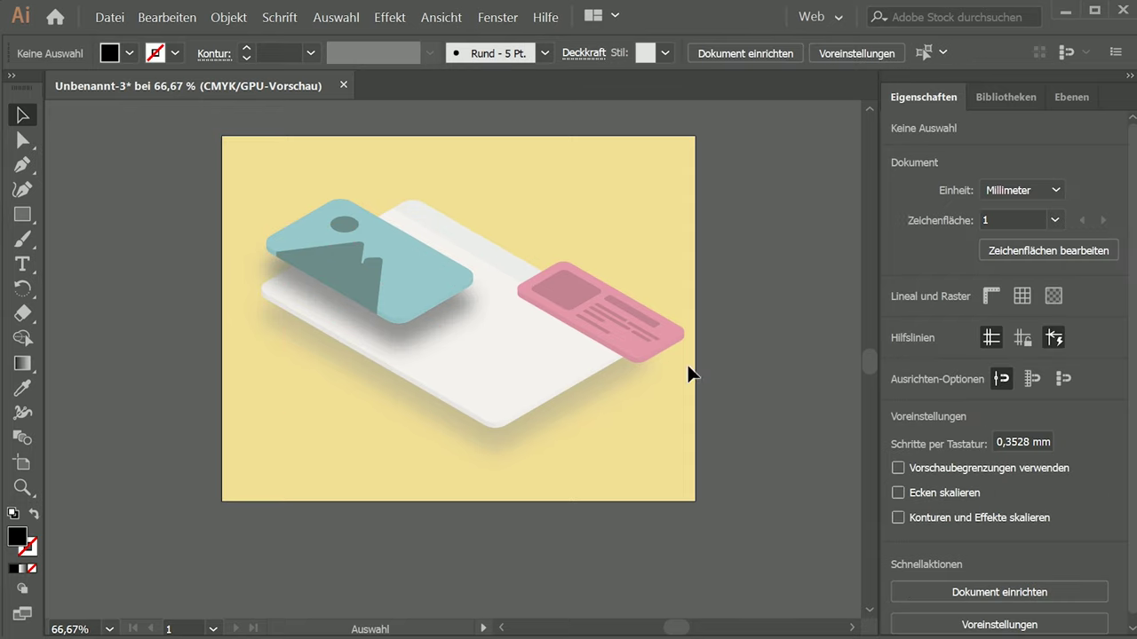
left_click(430, 321)
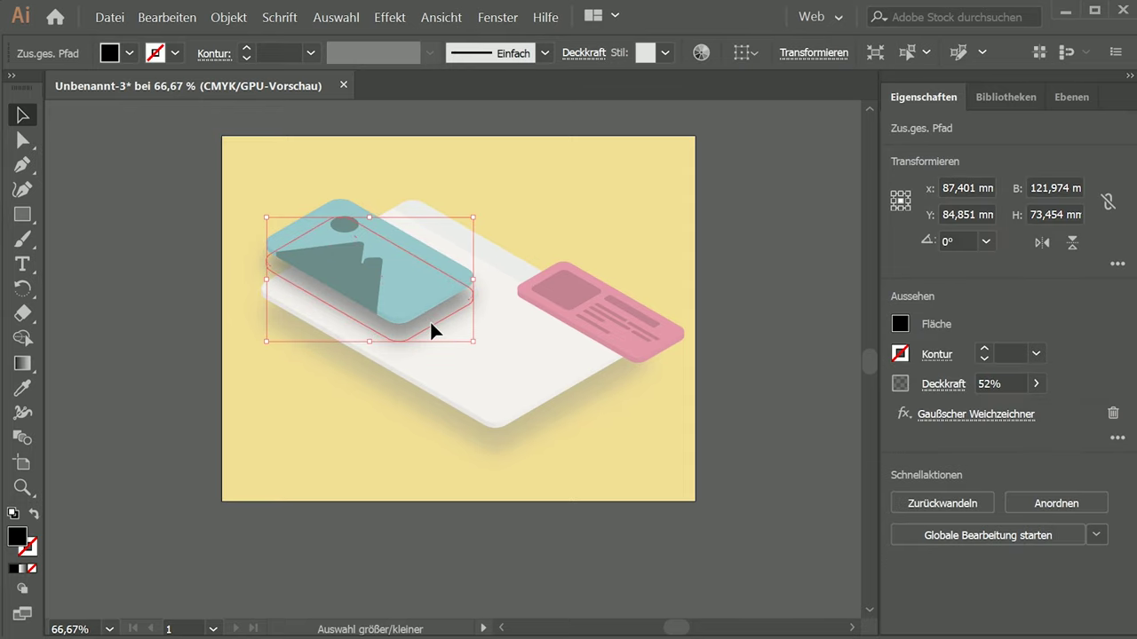
key("shift+Up")
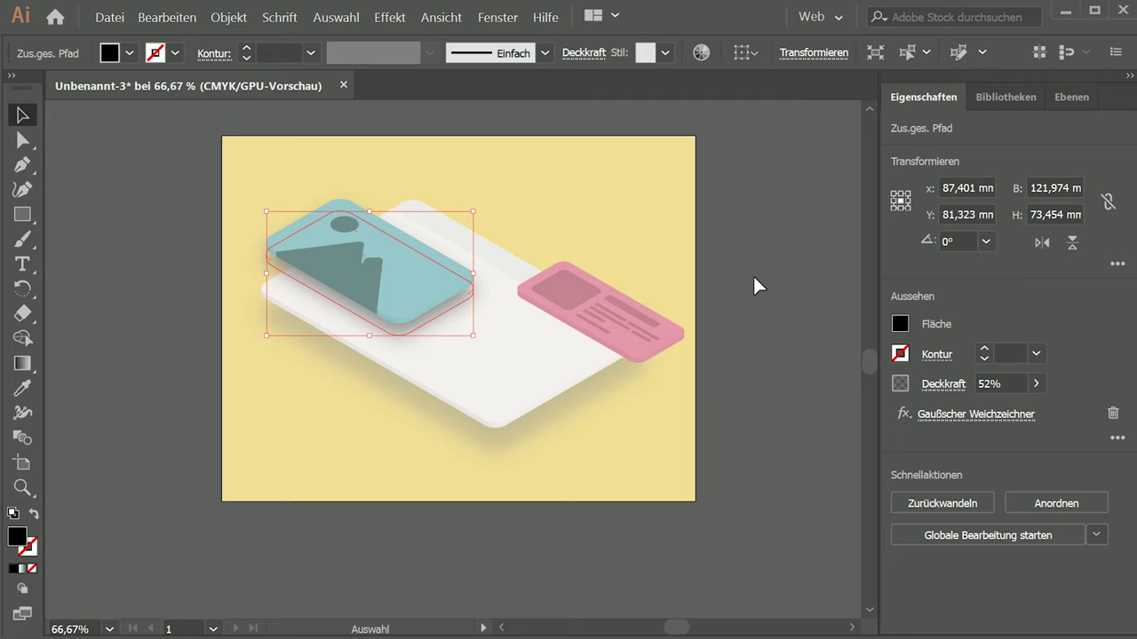
left_click(753, 275)
scroll(568, 454, "right", 2)
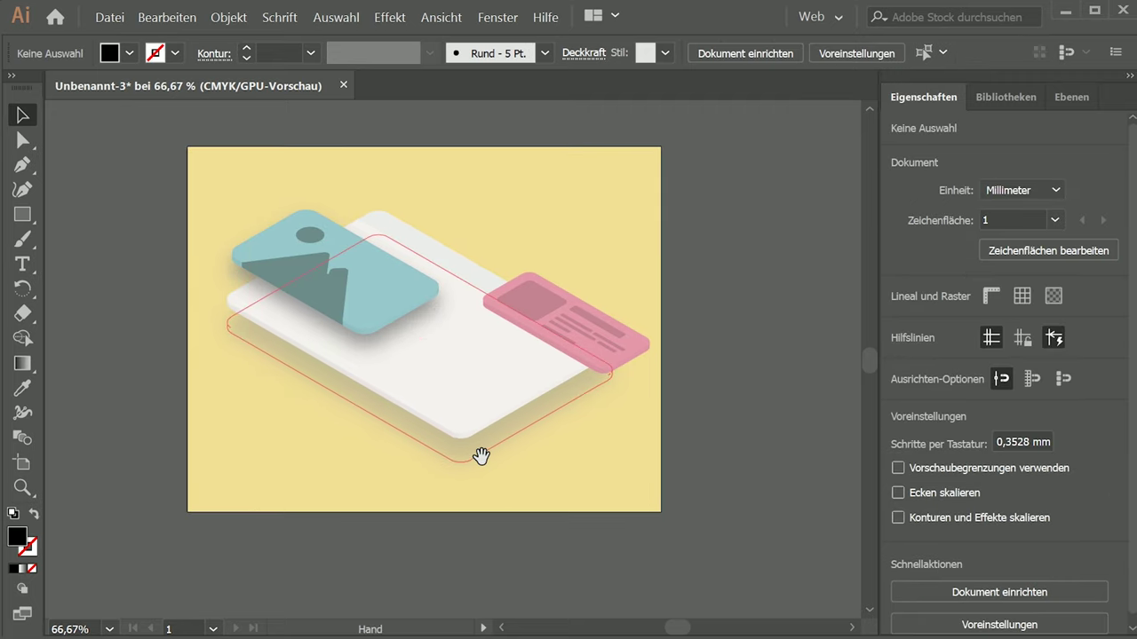
- Move the image card and its shadow up and to the right
left_click(371, 318)
left_click_drag(361, 269, 376, 243)
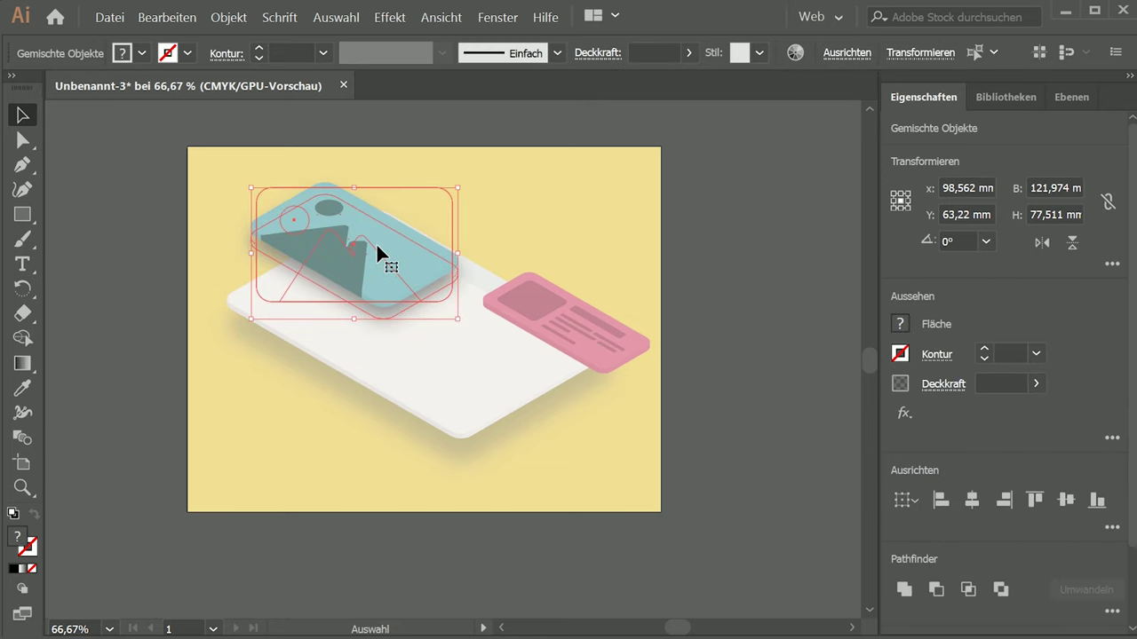
left_click(792, 228)
left_click(533, 313)
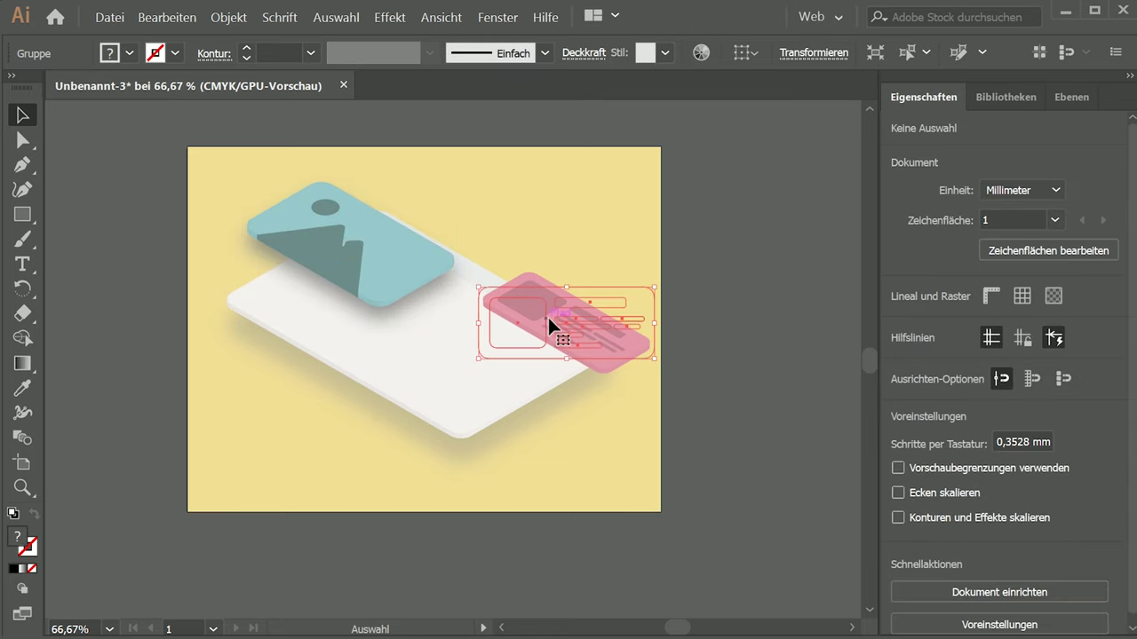
left_click(773, 345)
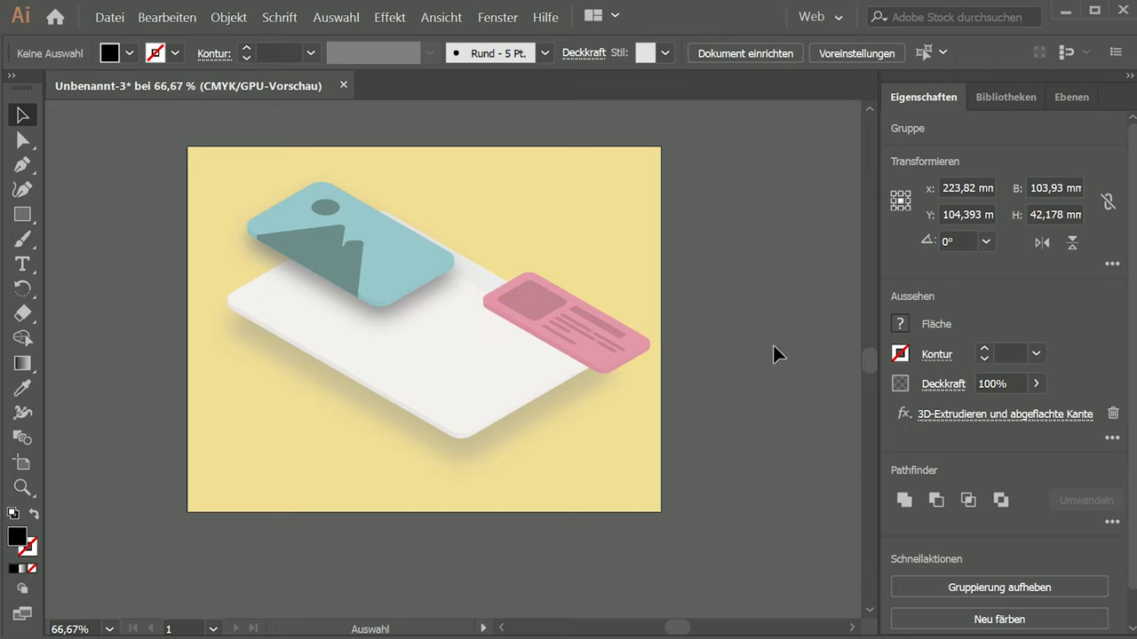
- Duplicate the Profil layer, expand the copy's appearance, unite it and fill it black
left_click(1072, 97)
left_click(1068, 152)
left_click(1108, 149)
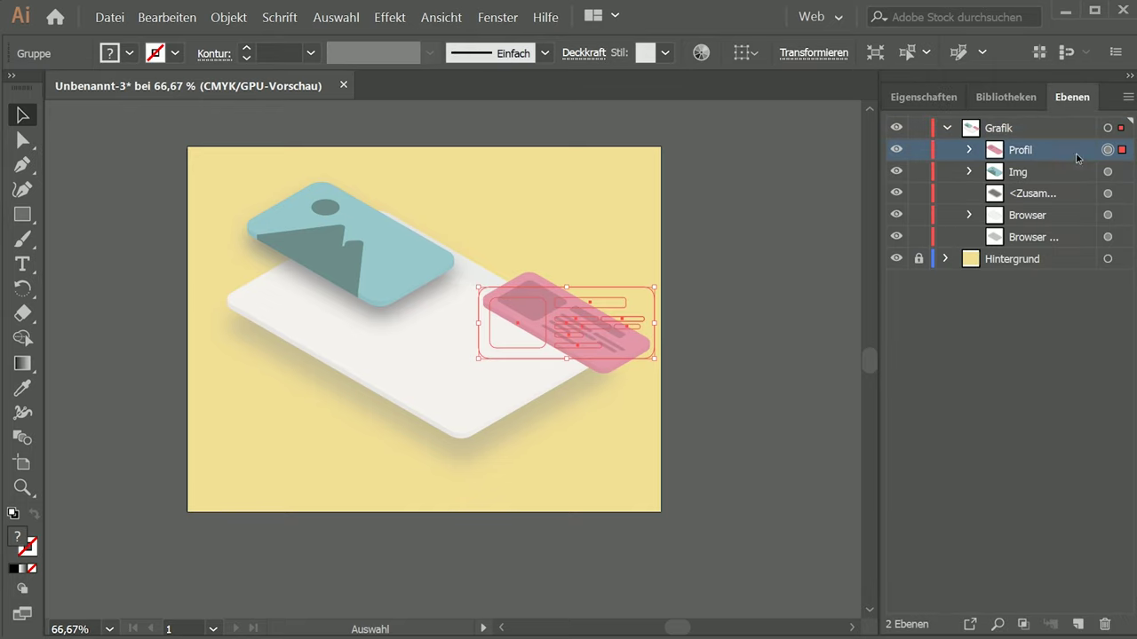
left_click_drag(1076, 153, 1079, 165)
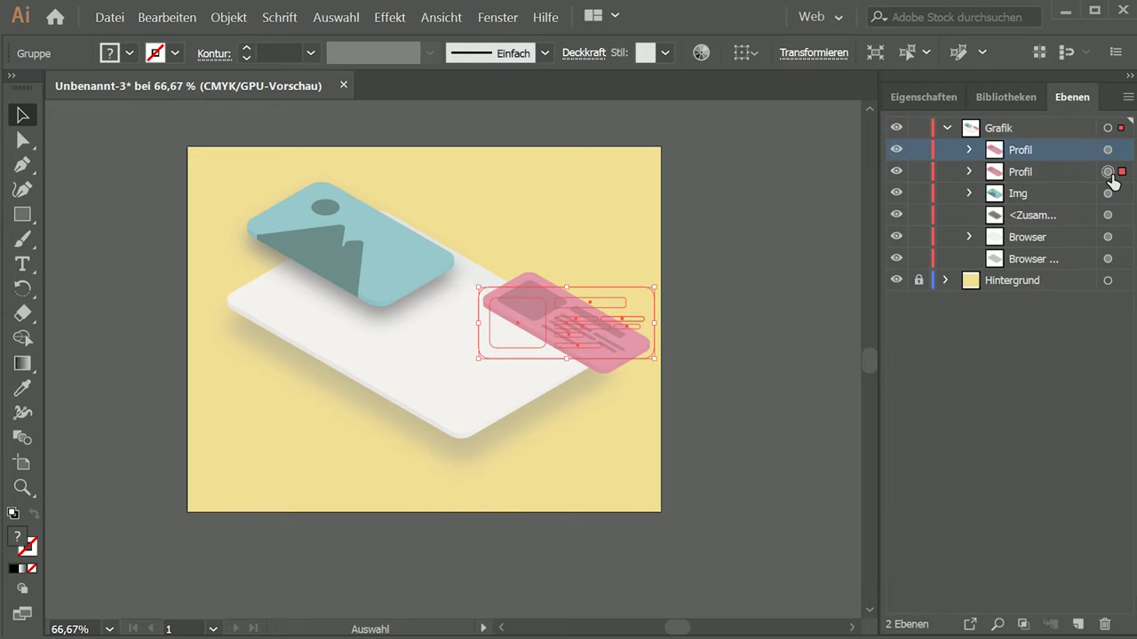
left_click(1108, 171)
left_click(229, 17)
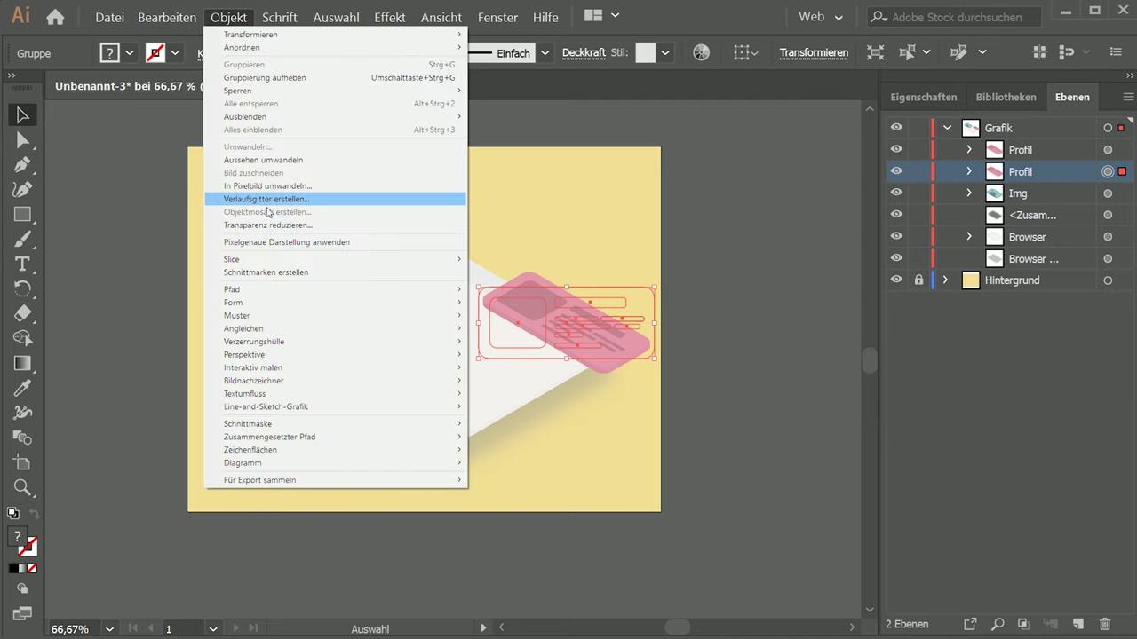
left_click(278, 161)
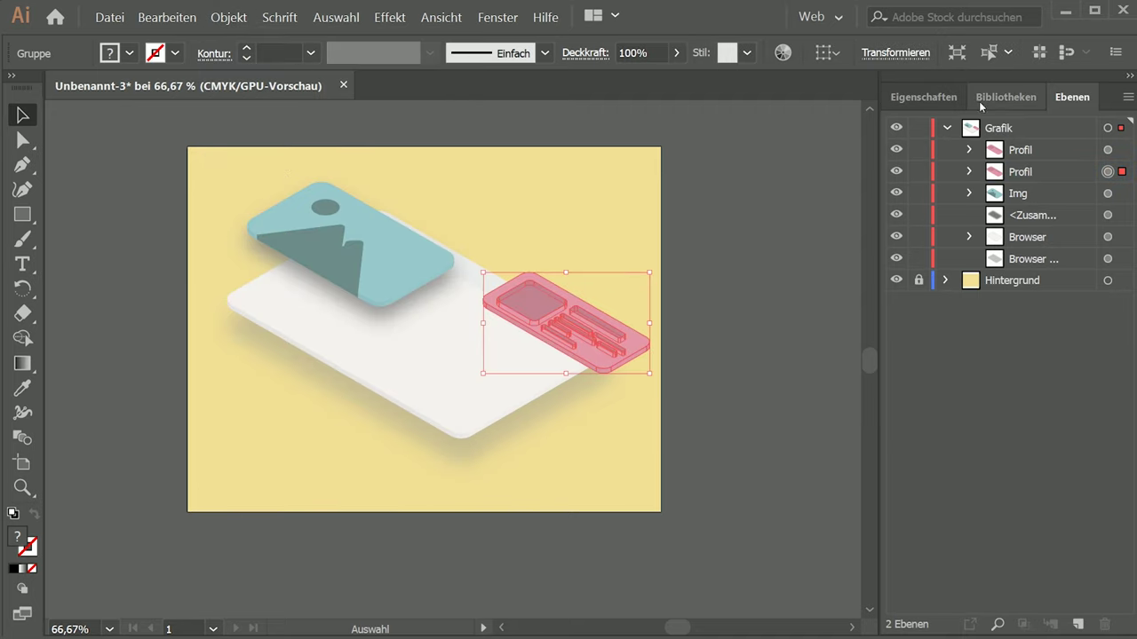
left_click(924, 97)
left_click(902, 503)
left_click(900, 324)
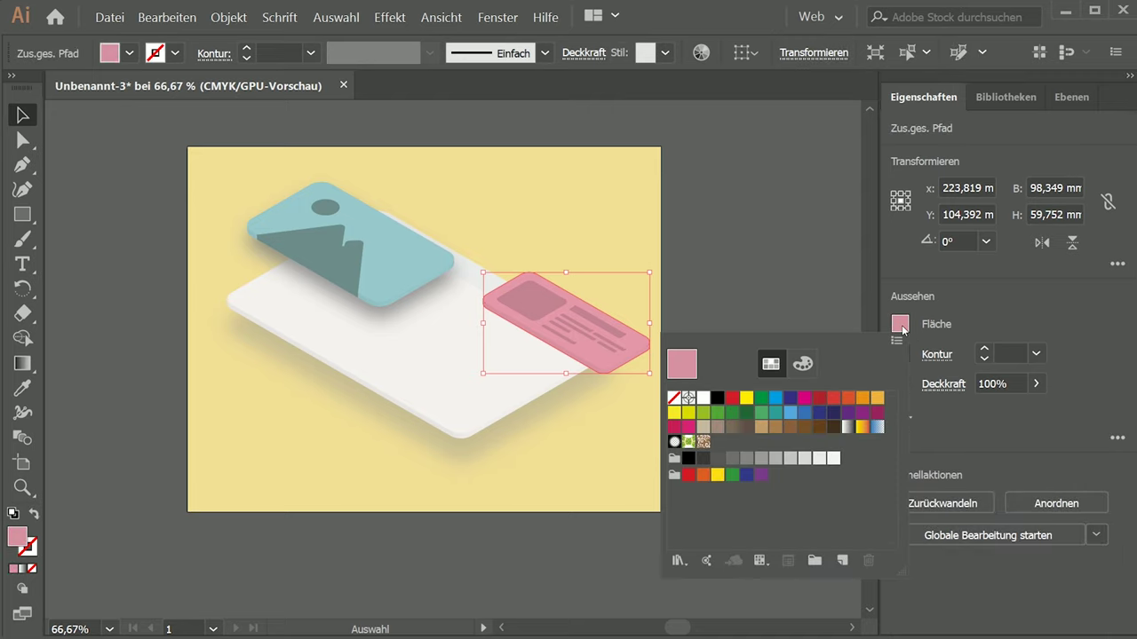
left_click(717, 399)
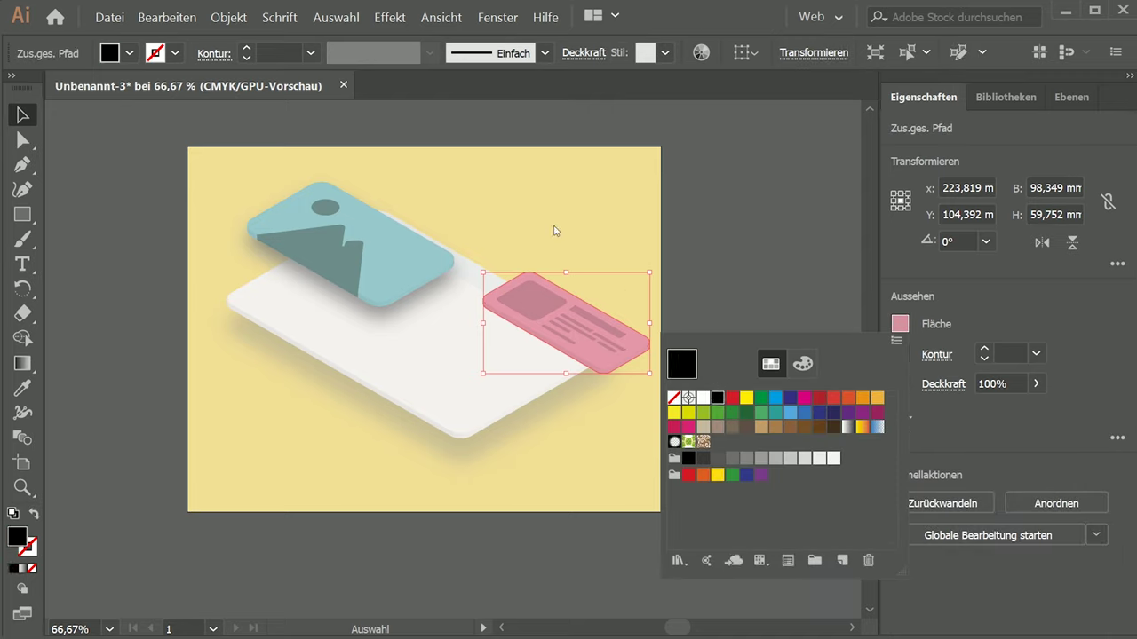
- Blur the profile shadow 80,6 px, shift it down, and fade it to 43% opacity
left_click(406, 25)
mouse_move(427, 289)
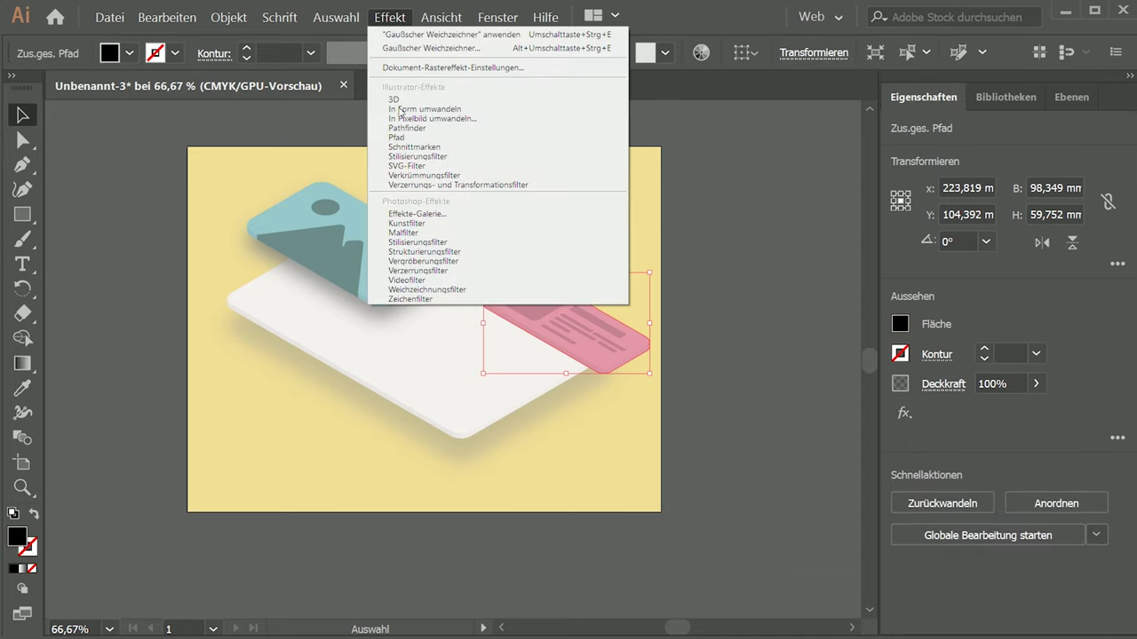
left_click(662, 294)
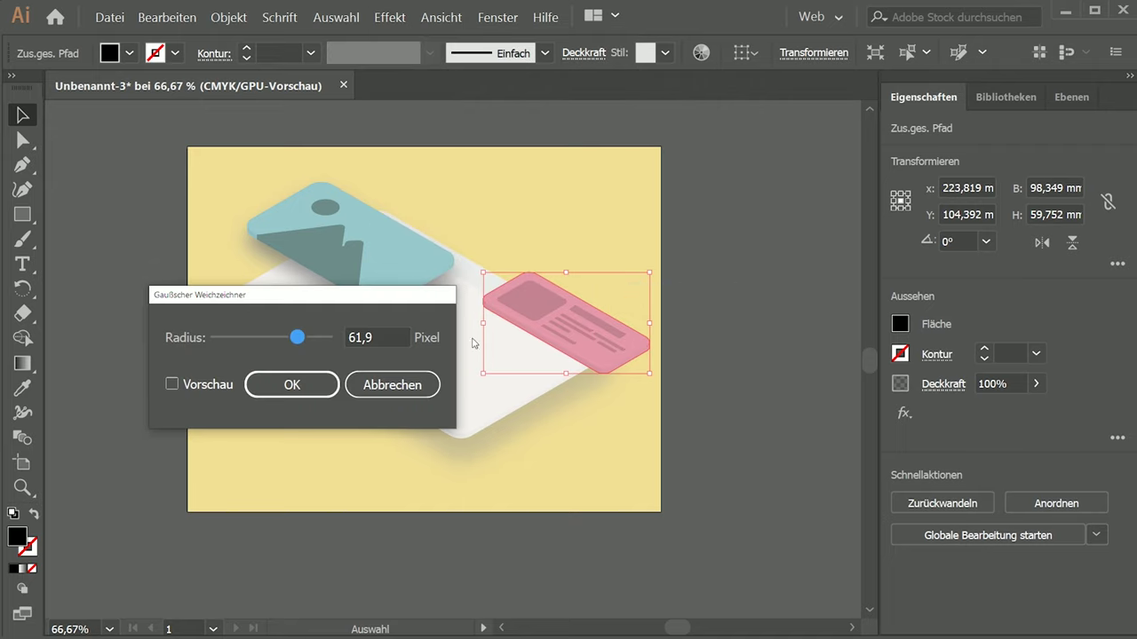
left_click(171, 384)
left_click_drag(298, 340, 309, 340)
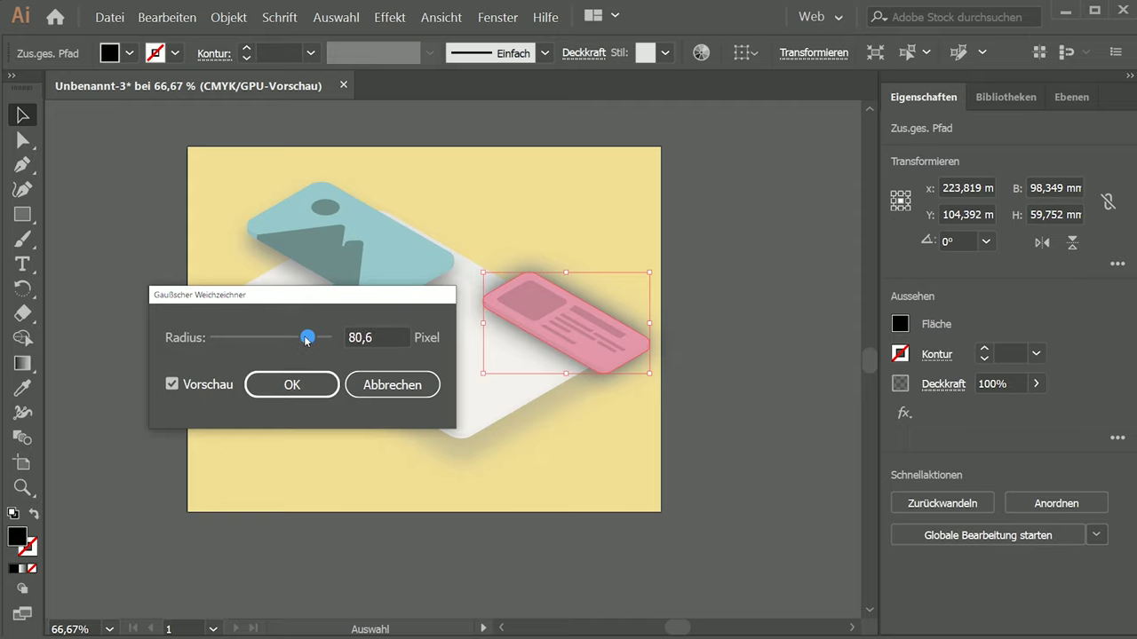
left_click(308, 386)
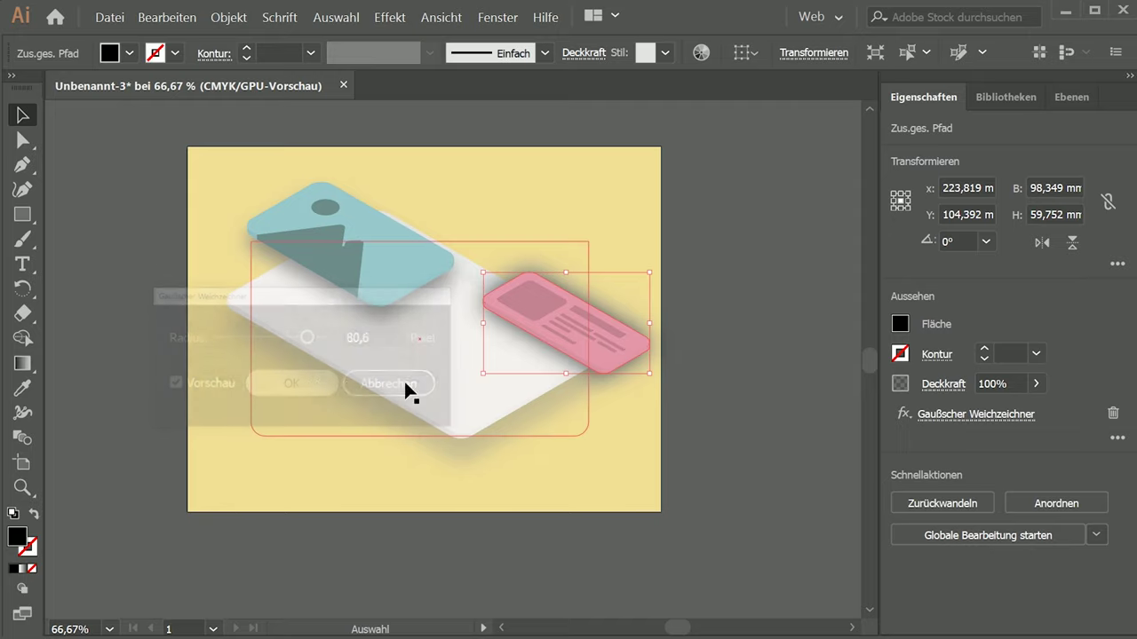
key("shift+Down")
key("shift+Down")
key("shift+Down")
key("shift+Down")
key("shift+Down")
key("shift+Down")
left_click(1036, 383)
left_click_drag(1035, 408, 984, 416)
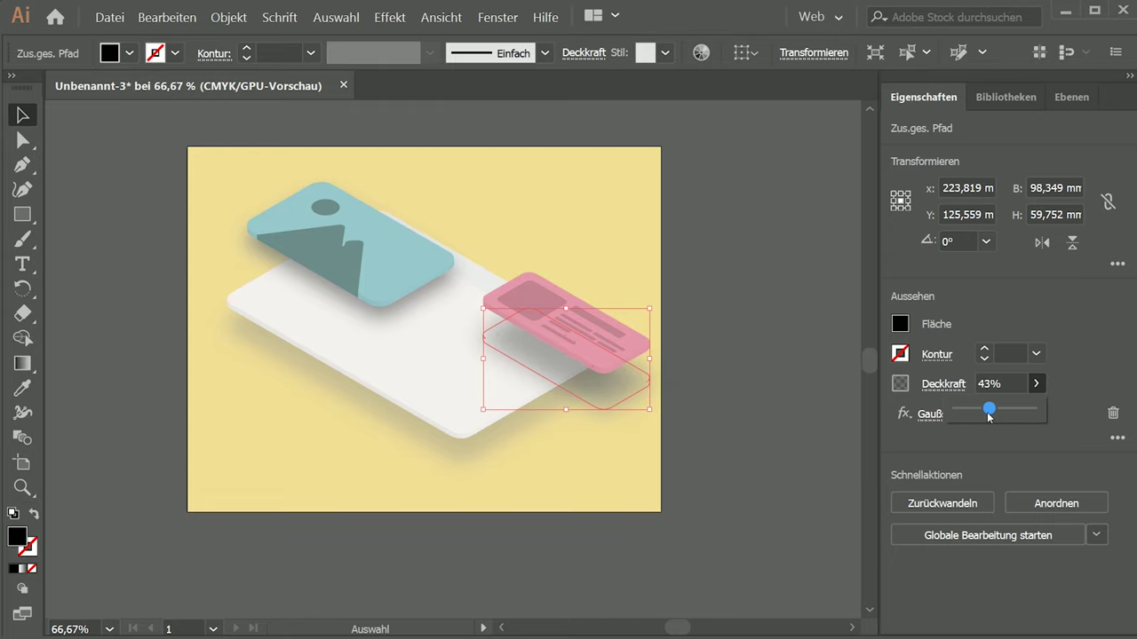
left_click(790, 386)
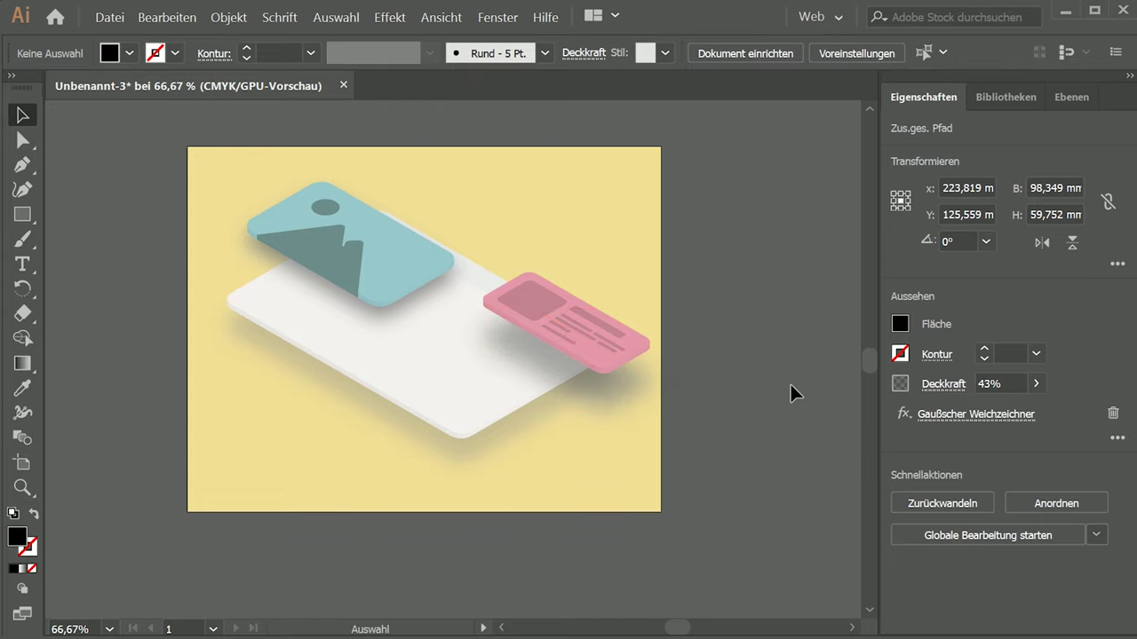
- Move the image card together with its shadow up and to the left
left_click(383, 297)
left_click(384, 268)
left_click(385, 263, "shift")
left_click_drag(385, 263, 370, 268)
left_click(1004, 97)
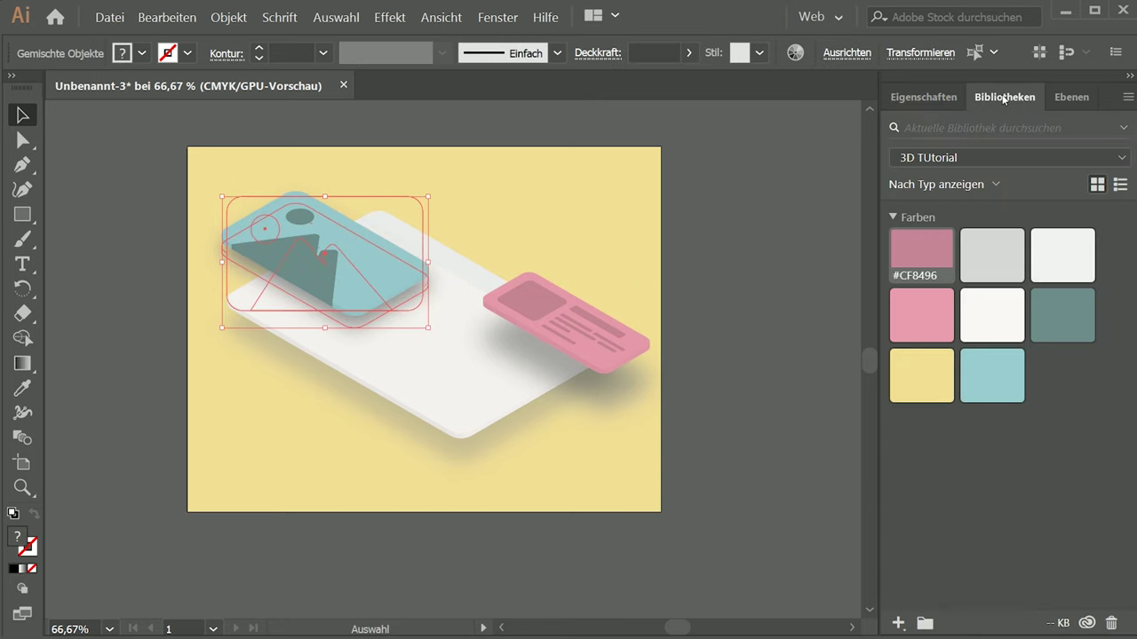
- Rename the profile and image shadow layers to 'Pchatten' and 'Im'
left_click(1071, 97)
double_click(1027, 171)
type("Pchatten")
key("Return")
double_click(1036, 215)
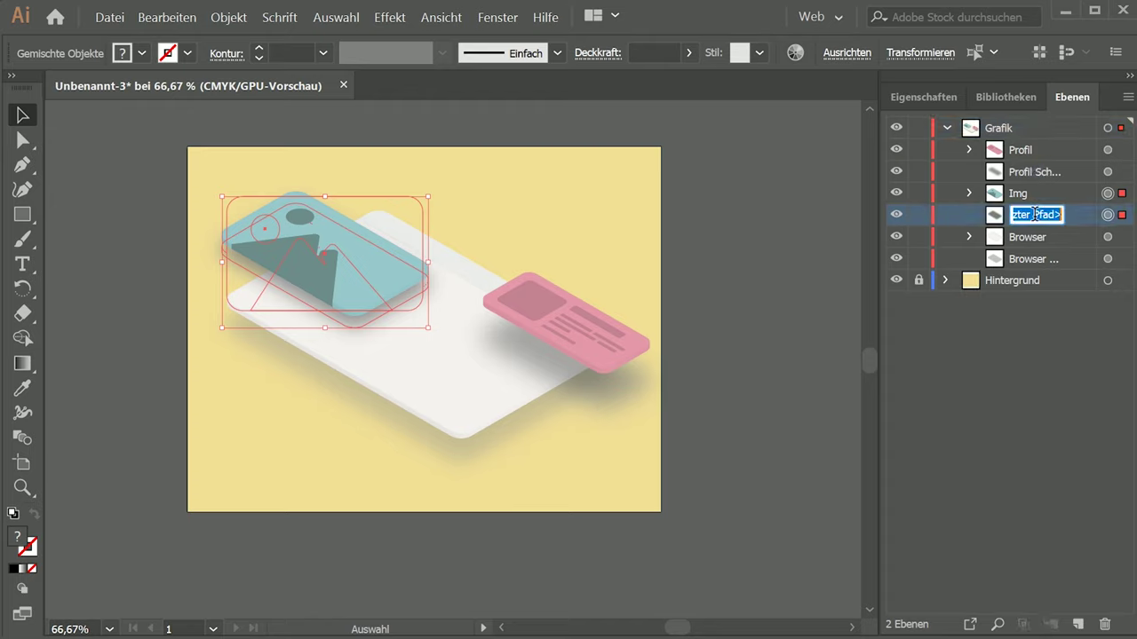
type("Img Scha")
key("Return")
- Group the profile card with its shadow and name the group Profil
left_click(1031, 259)
left_click(1034, 237, "shift")
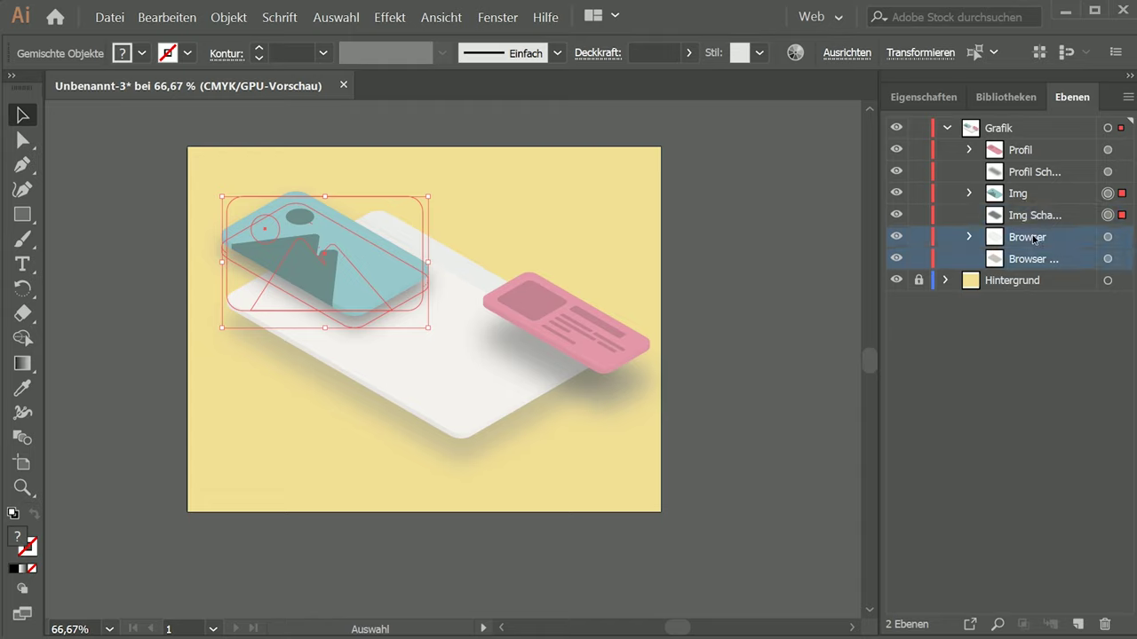
left_click(1089, 153)
left_click(1108, 150)
left_click(1107, 171, "shift")
key("ctrl+g")
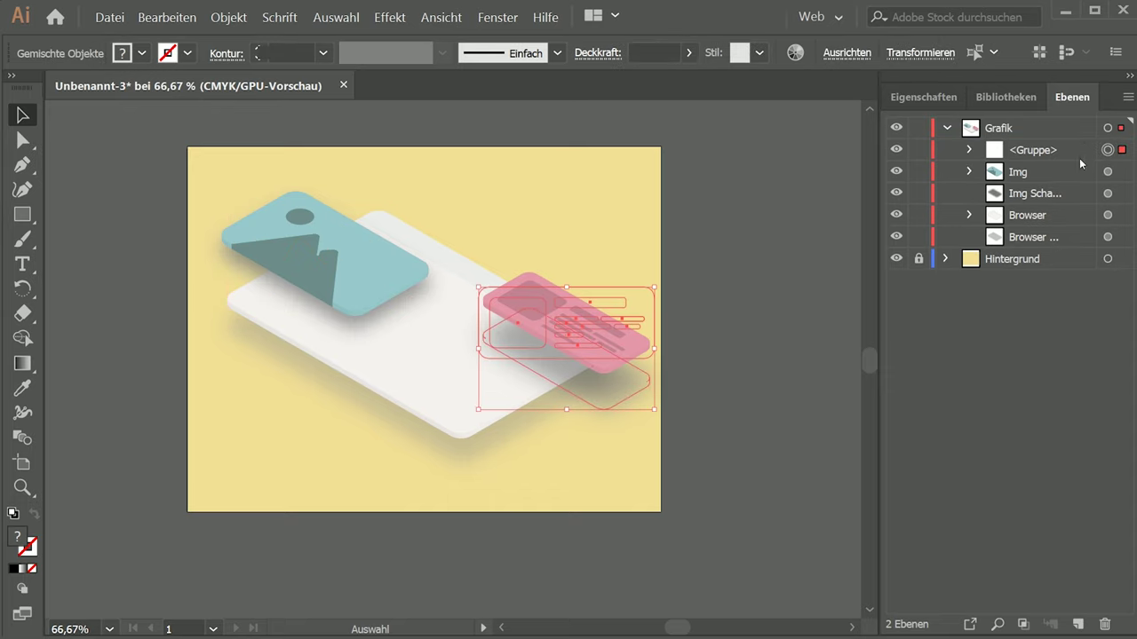
double_click(1050, 148)
type("Pro")
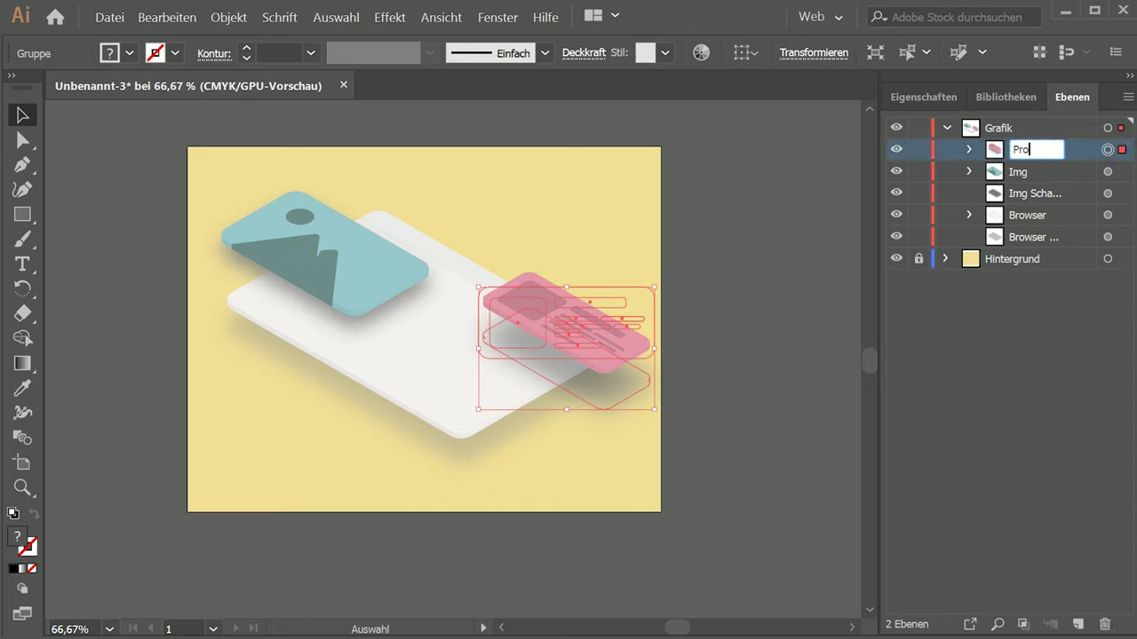
key("Return")
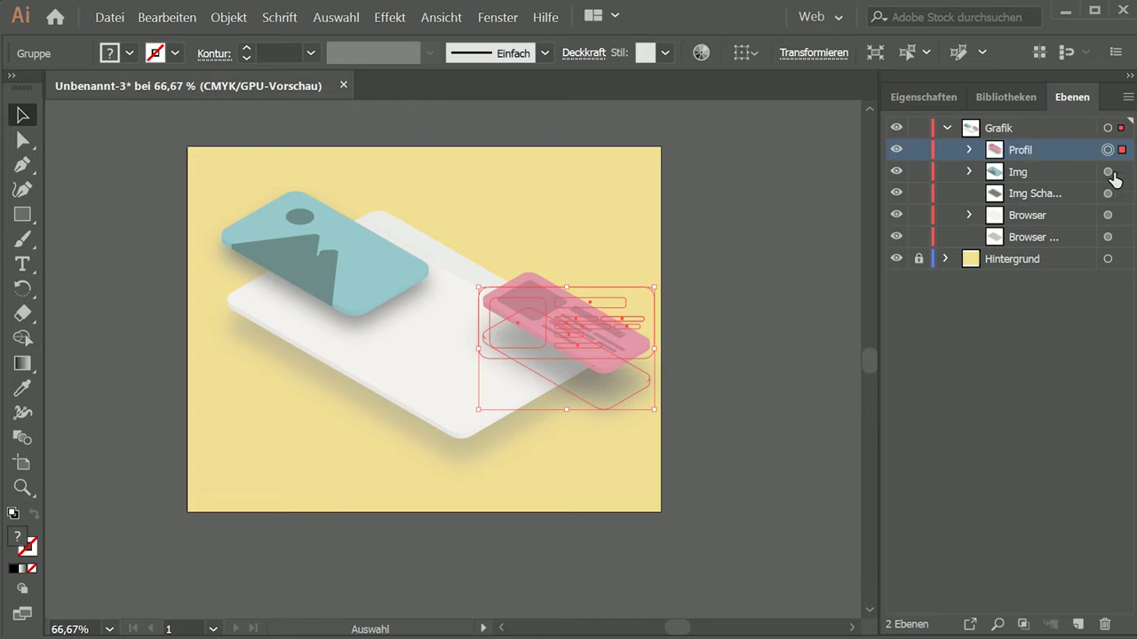
- Group the image card with its shadow and name the group Img
left_click(1108, 171)
left_click(1108, 192, "shift")
left_click(1108, 171)
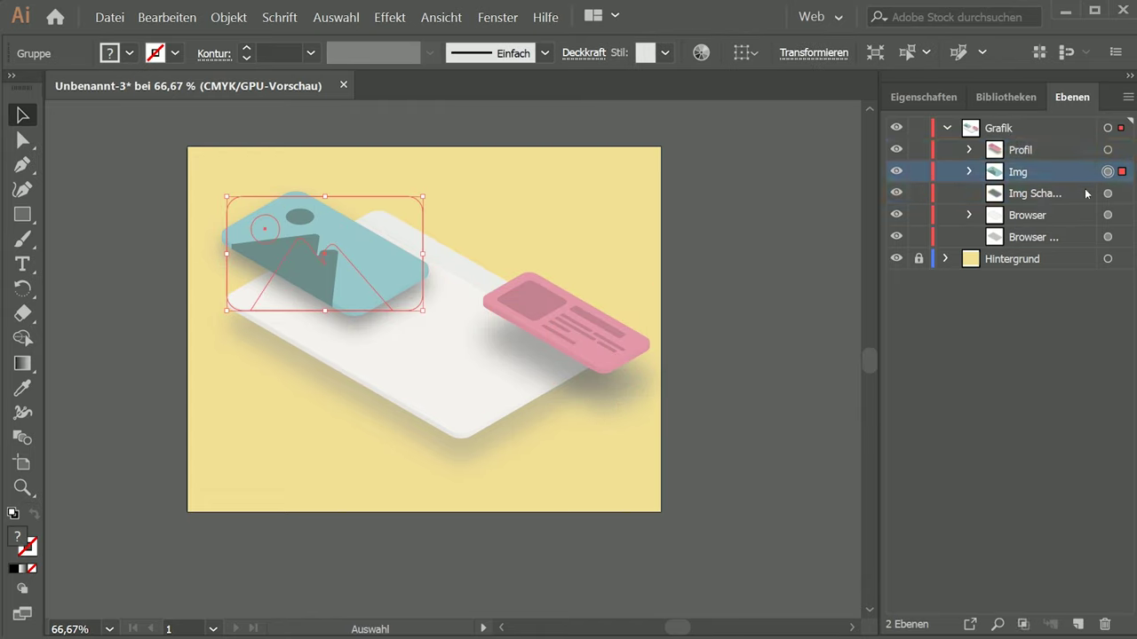
left_click(1107, 193, "shift")
key("ctrl+g")
double_click(1014, 171)
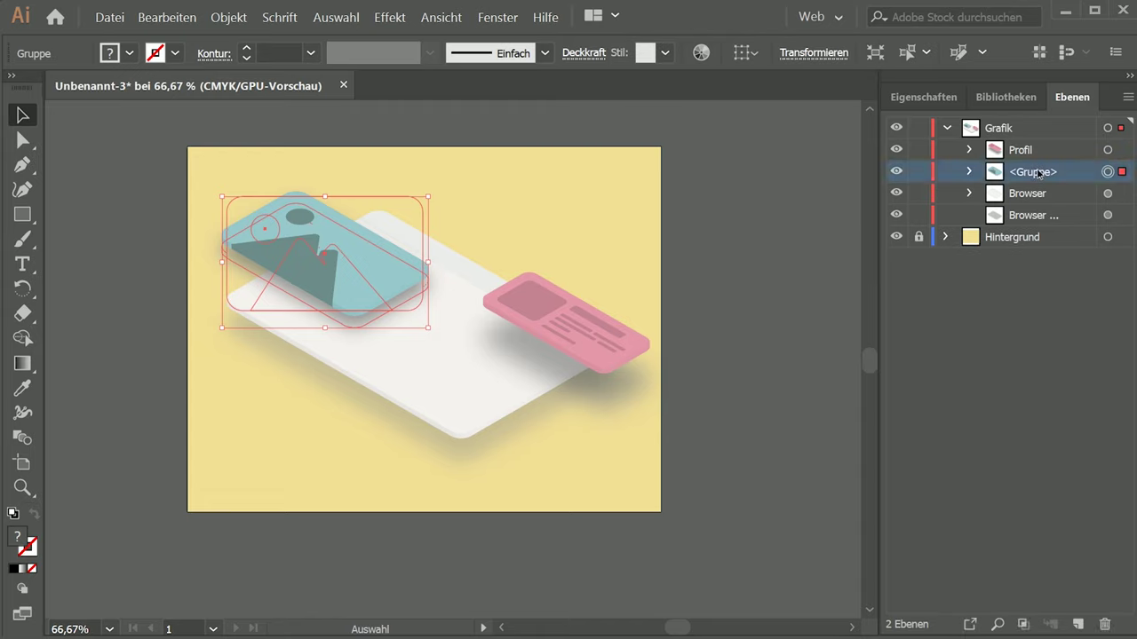
key("BackSpace")
type("Img")
key("Return")
- Group the browser window with its shadow and name the group Browser
left_click(1107, 193)
left_click(1108, 215, "shift")
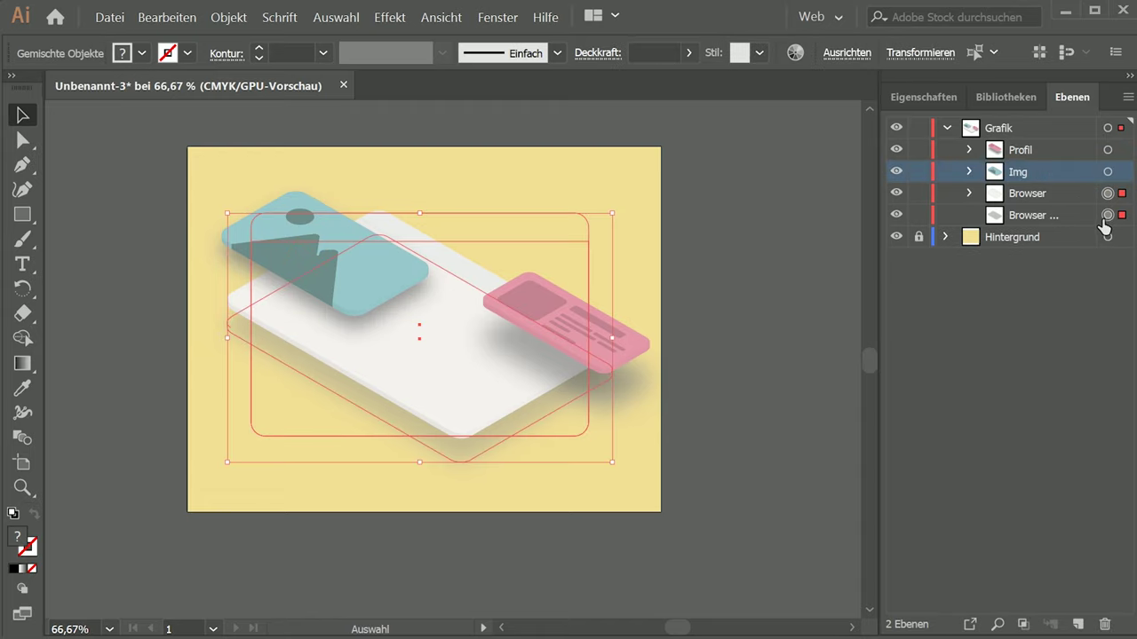
key("ctrl+g")
double_click(1063, 192)
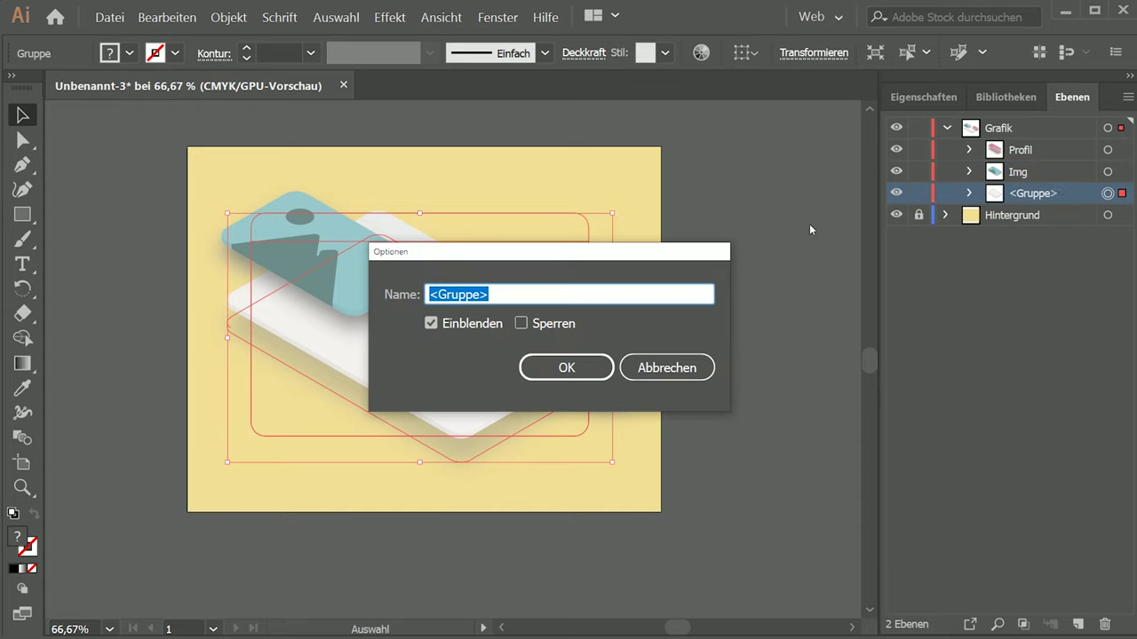
type("Browser")
key("Return")
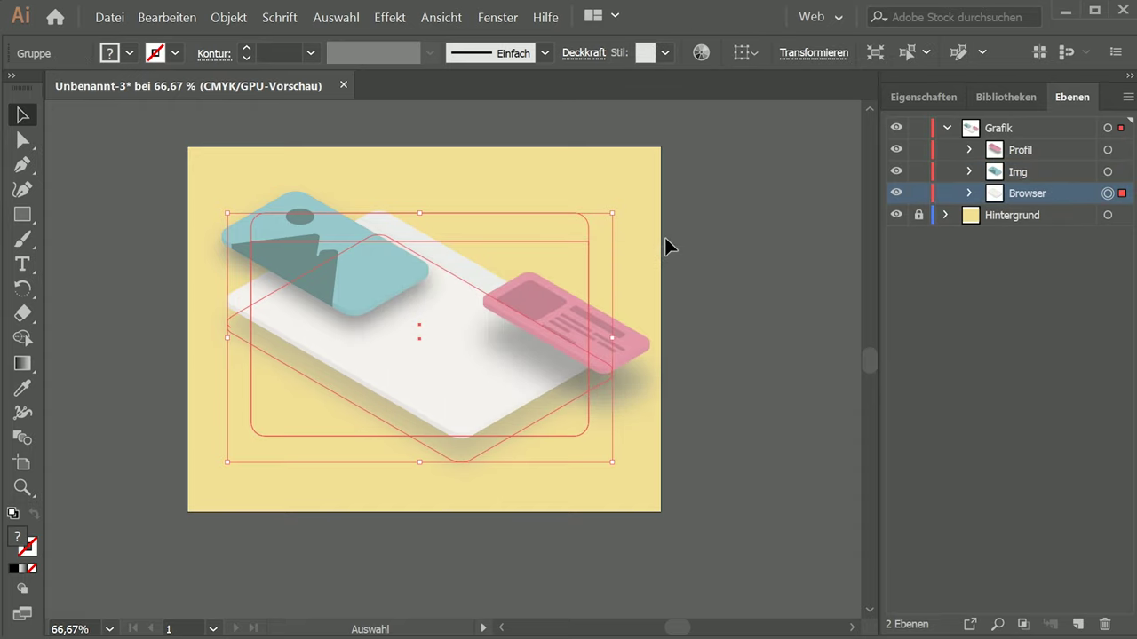
left_click(744, 262)
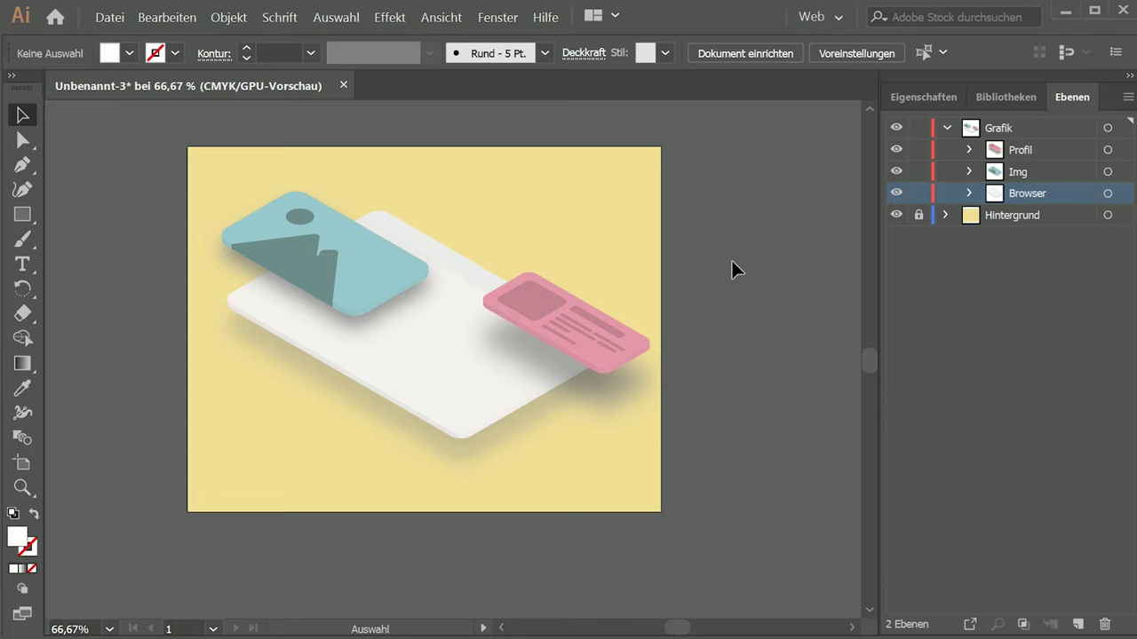
- Select the browser window's blurred shadow inside its group and raise its opacity to 49%
left_click(535, 417)
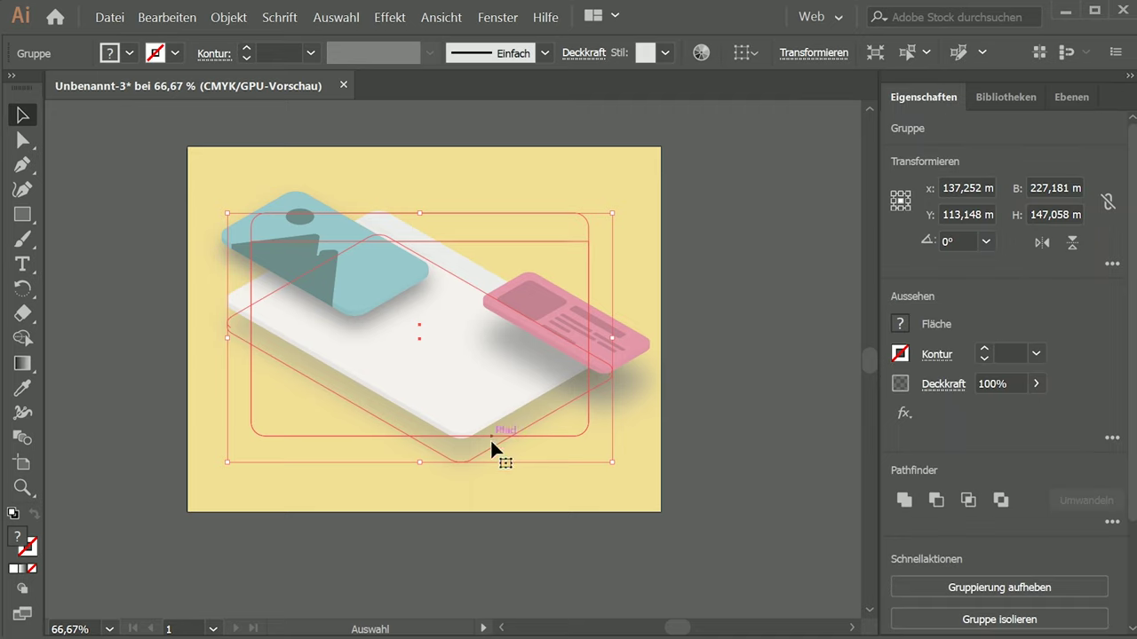
key("a")
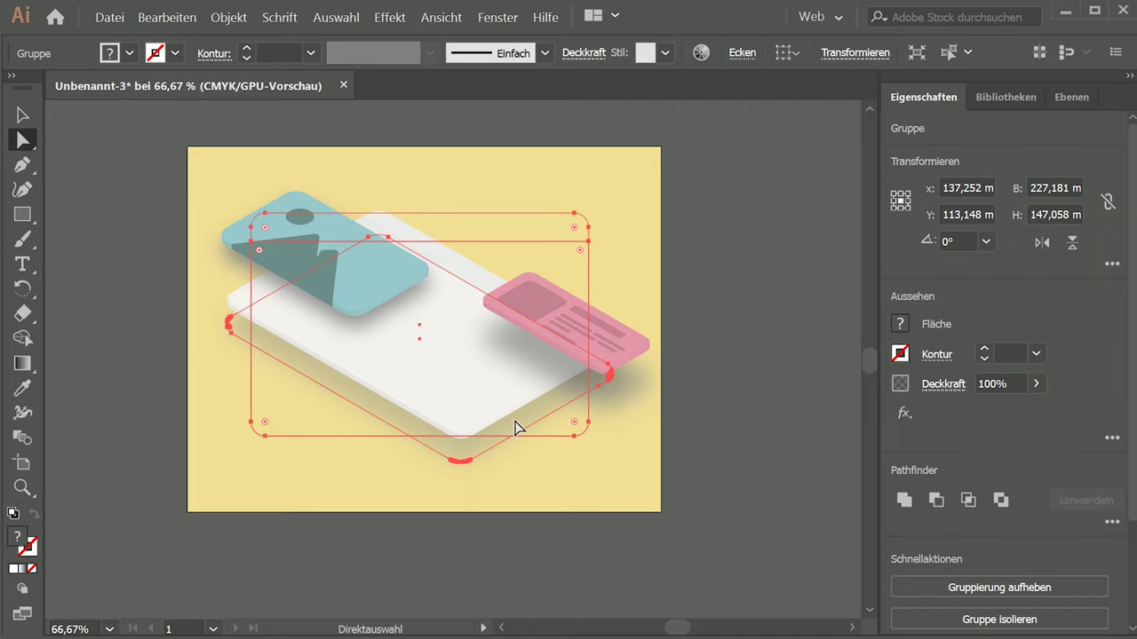
left_click(526, 426)
left_click(529, 419)
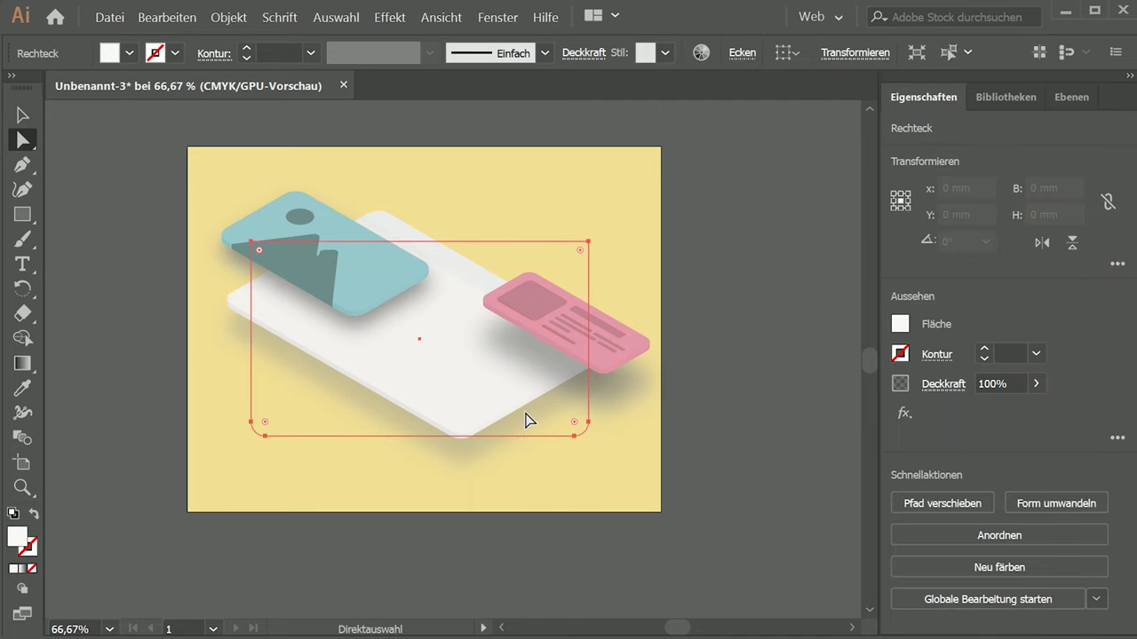
left_click(471, 455)
left_click(1036, 383)
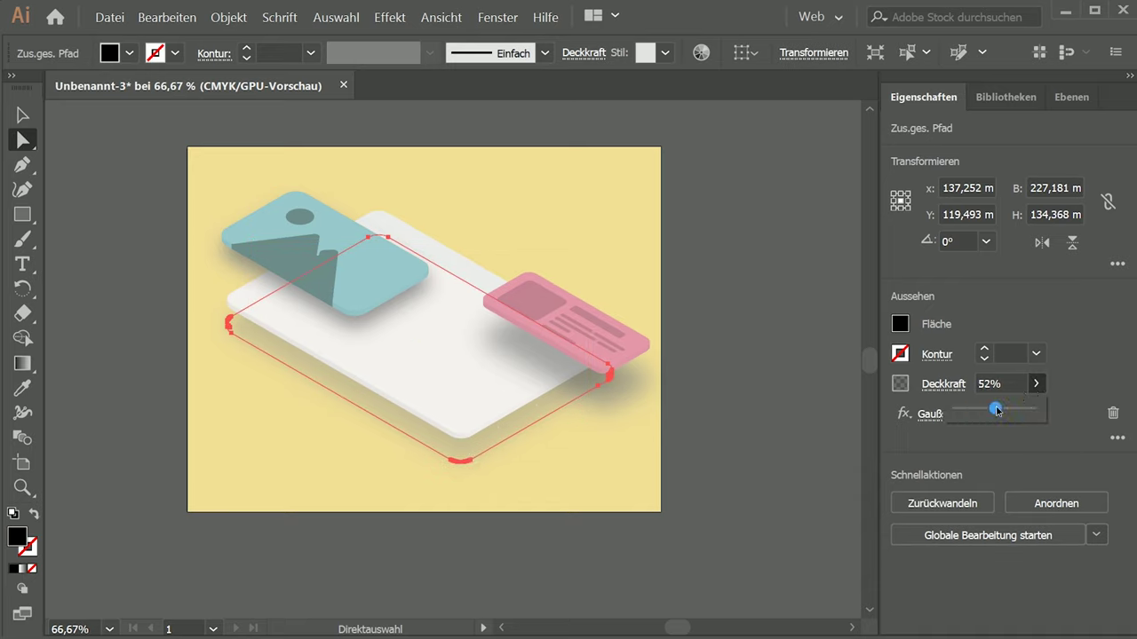
left_click_drag(999, 411, 993, 411)
left_click(781, 389)
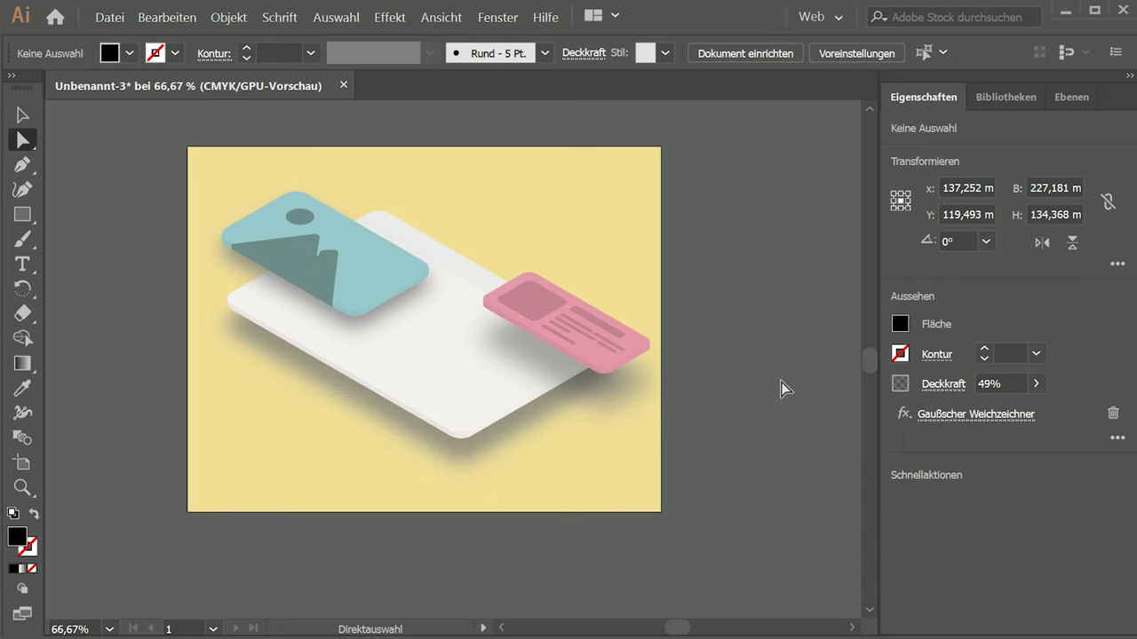